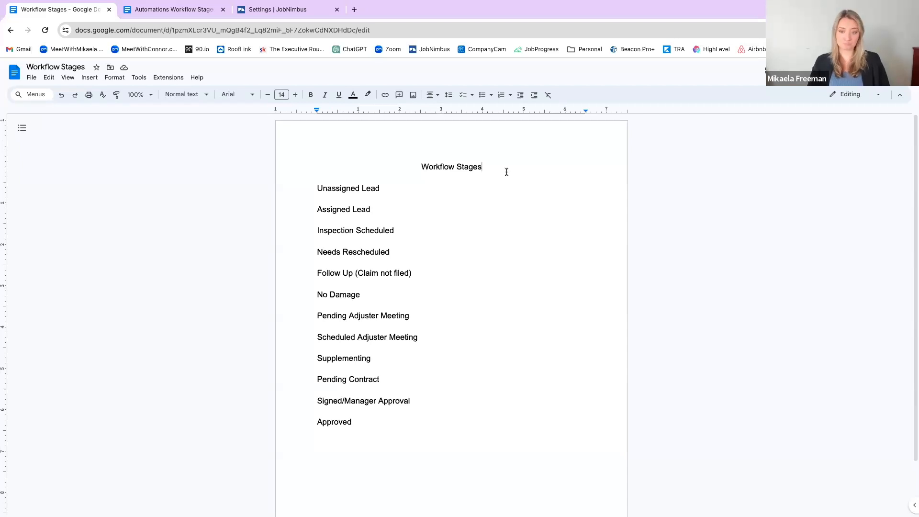
pyautogui.click(400, 192)
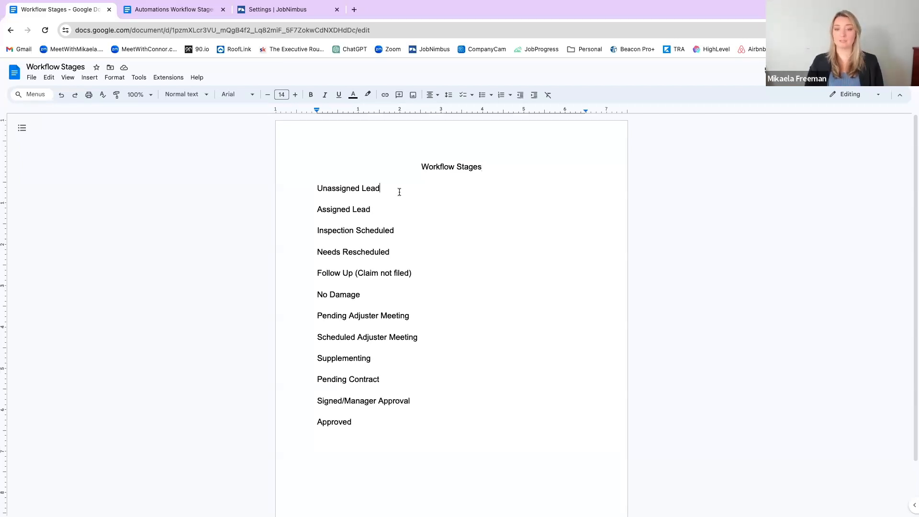
pyautogui.click(392, 209)
pyautogui.click(416, 226)
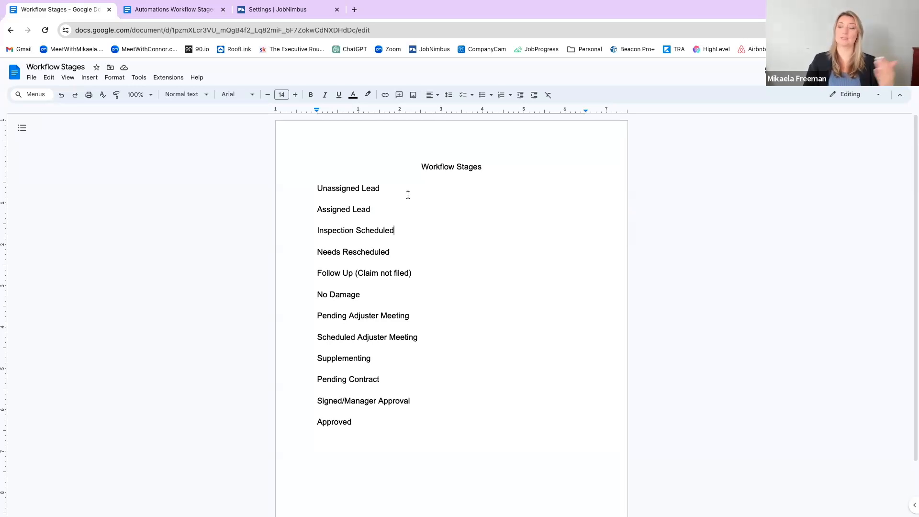
pyautogui.doubleClick(368, 426)
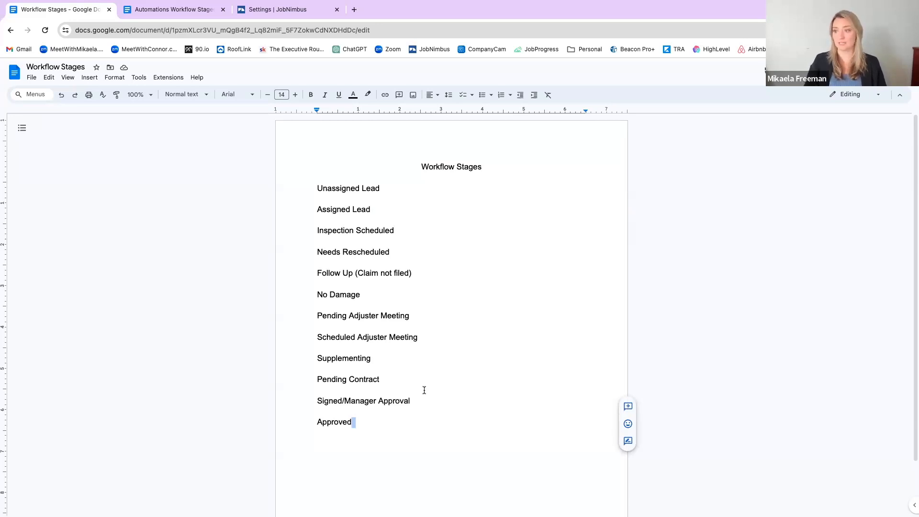
# Step: Add a bullet under Unassigned Lead reading "Task for Sales manager to assign to lead a rep"
pyautogui.doubleClick(405, 191)
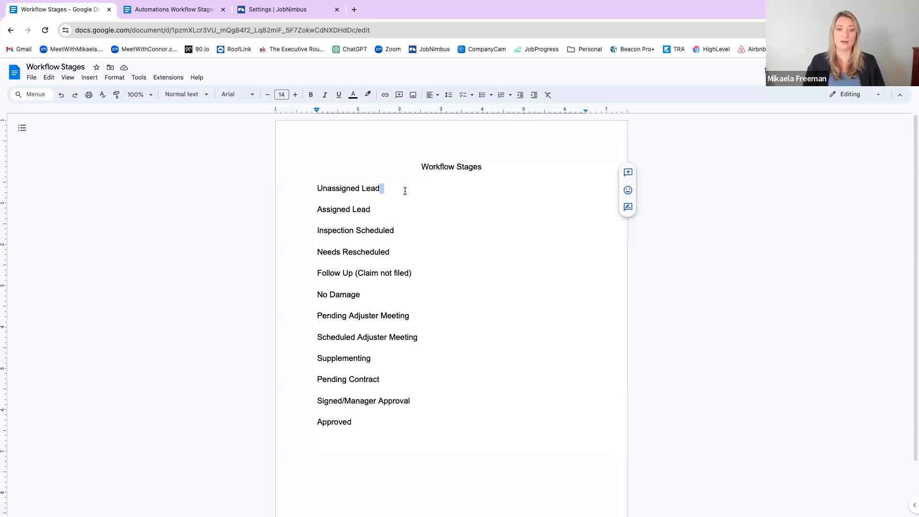
pyautogui.press('Return')
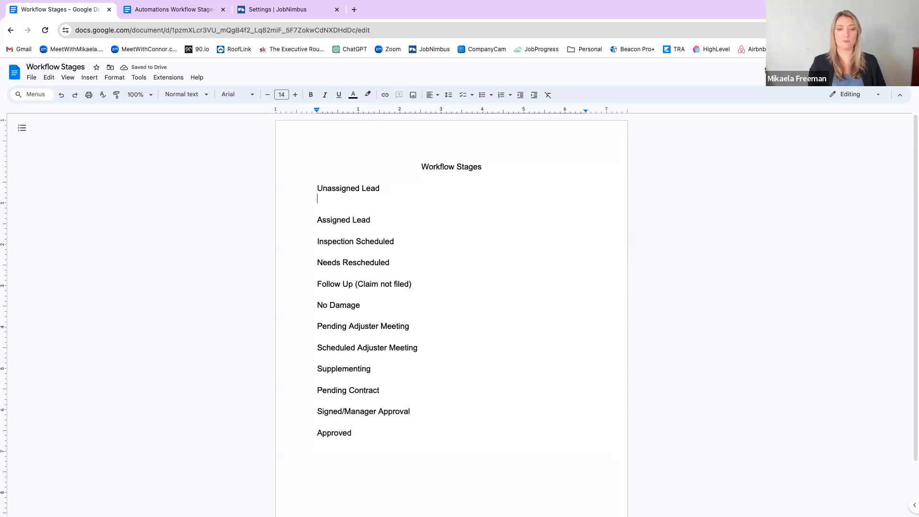
pyautogui.click(482, 95)
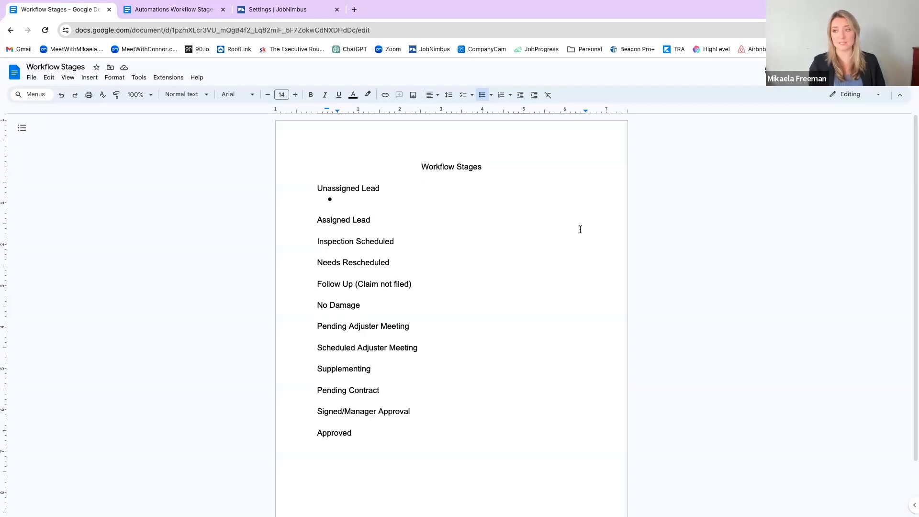
pyautogui.write('Task for')
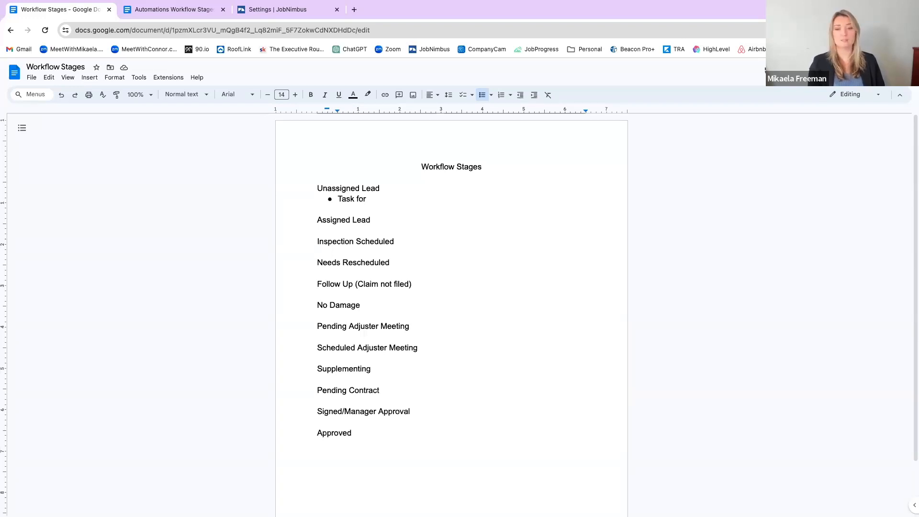
pyautogui.write('Sales manager ot a')
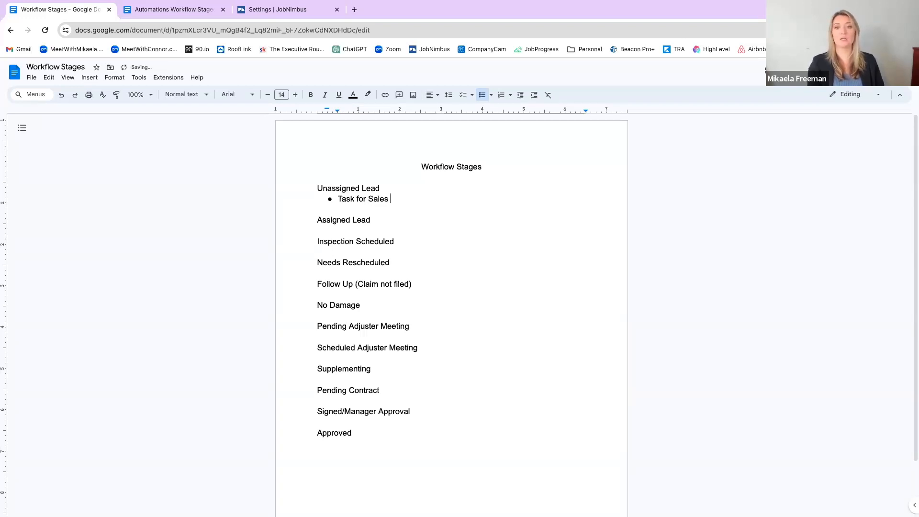
pyautogui.press('BackSpace')
pyautogui.press('BackSpace')
pyautogui.press('BackSpace')
pyautogui.press('BackSpace')
pyautogui.write('to  assigne')
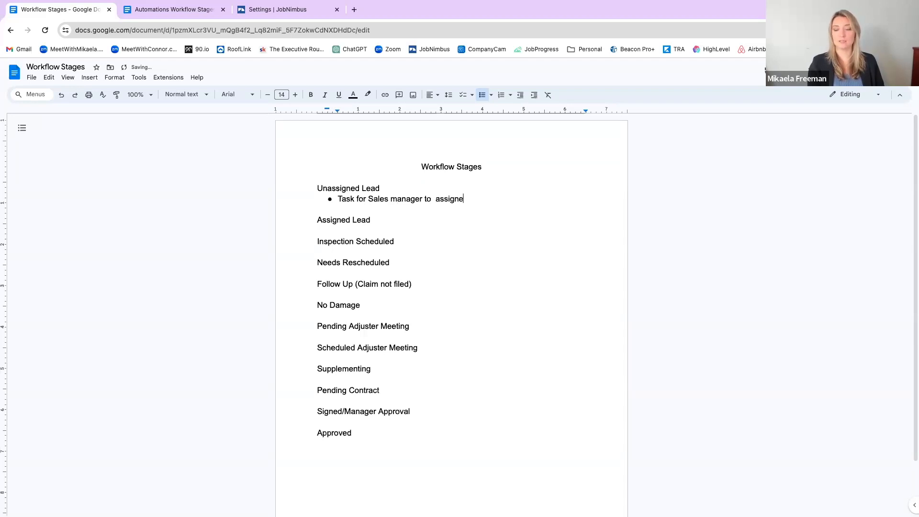
pyautogui.press('BackSpace')
pyautogui.write('to lead')
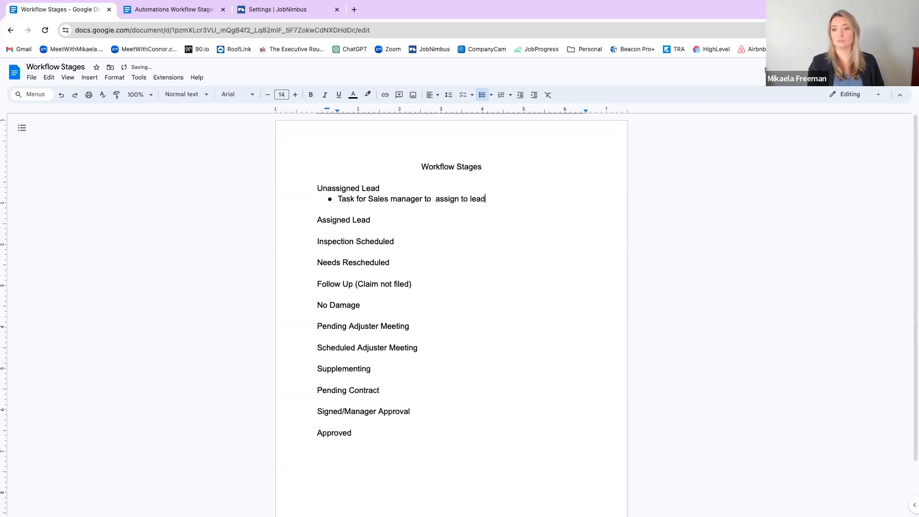
pyautogui.write(' a rep')
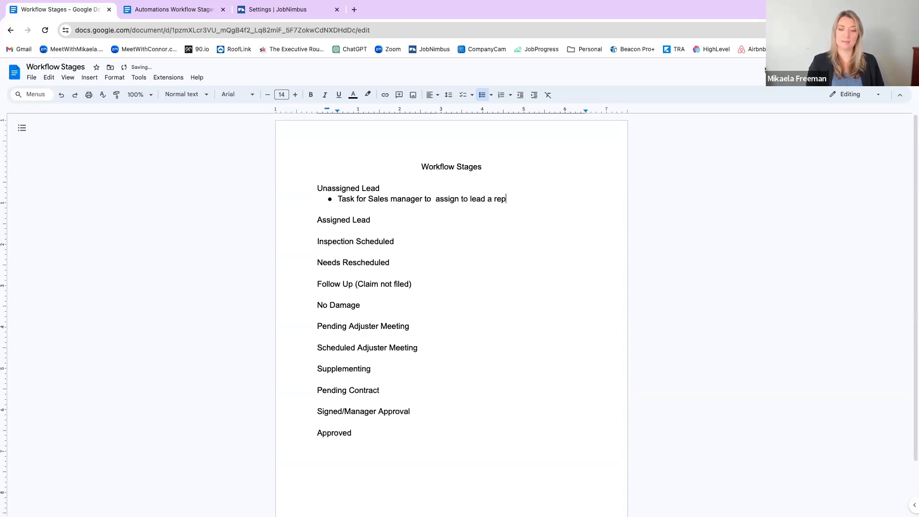
# Step: Add a bullet under Assigned Lead reading "Email to rep notifying them that they have a new lead"
pyautogui.click(407, 216)
pyautogui.press('Return')
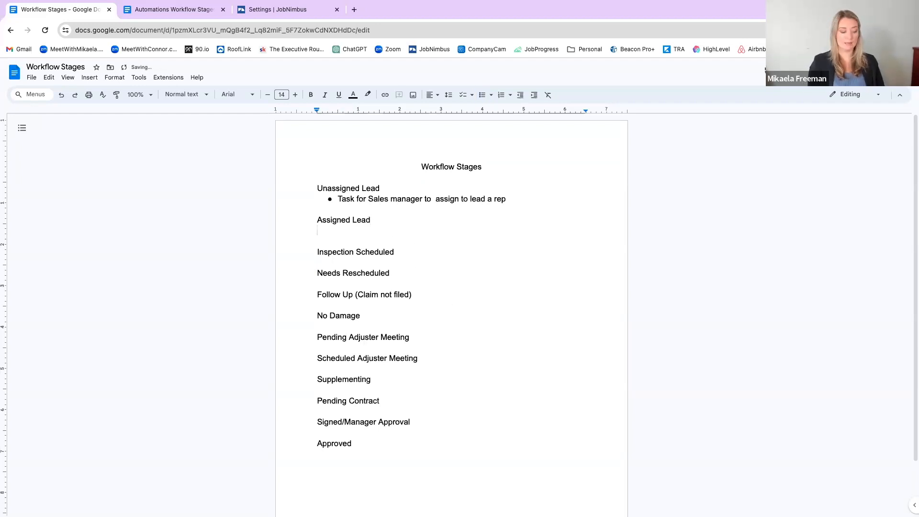
pyautogui.click(482, 95)
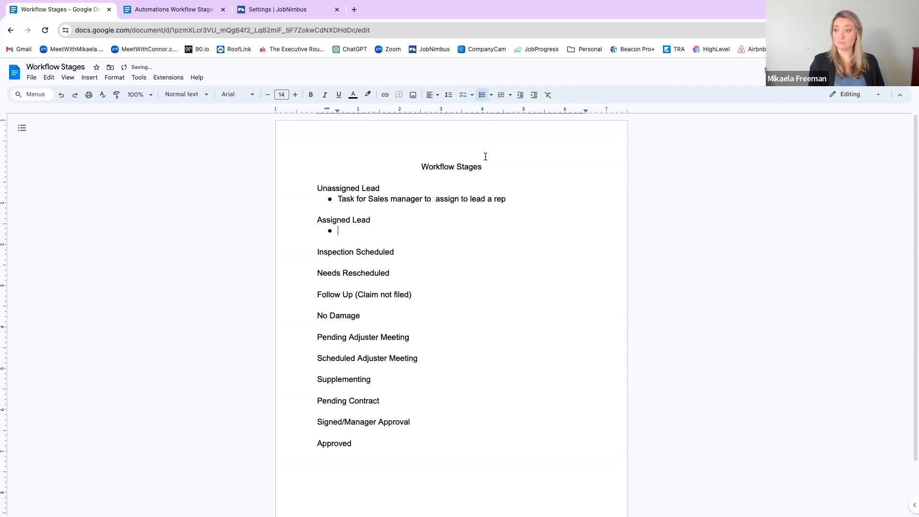
pyautogui.write('Emai')
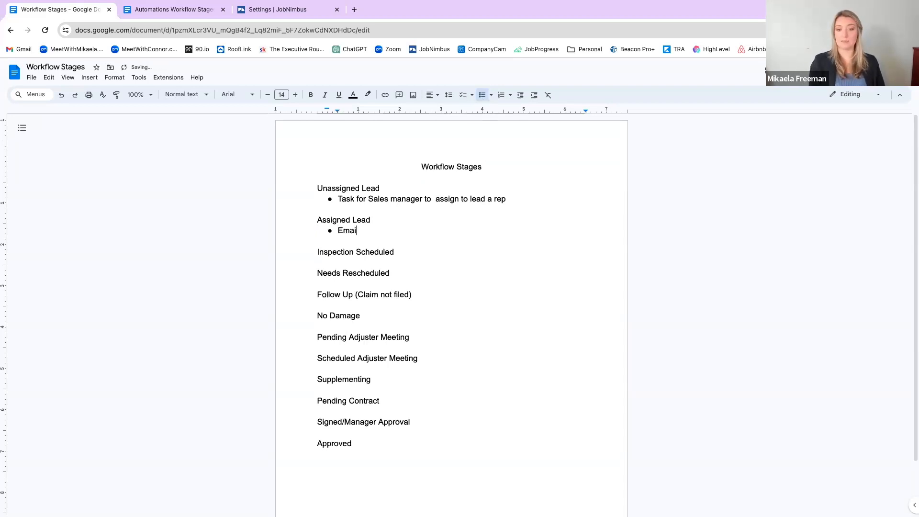
pyautogui.write('l to rep ')
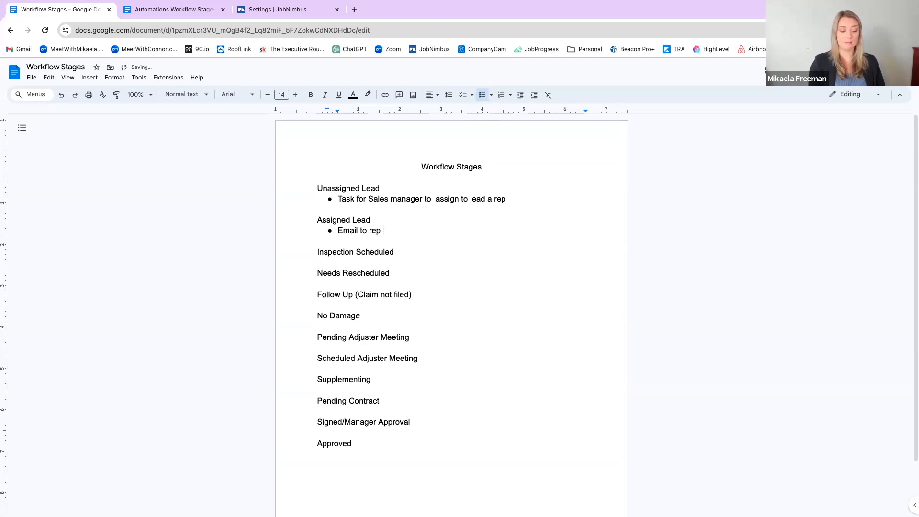
pyautogui.write('notifying them that ')
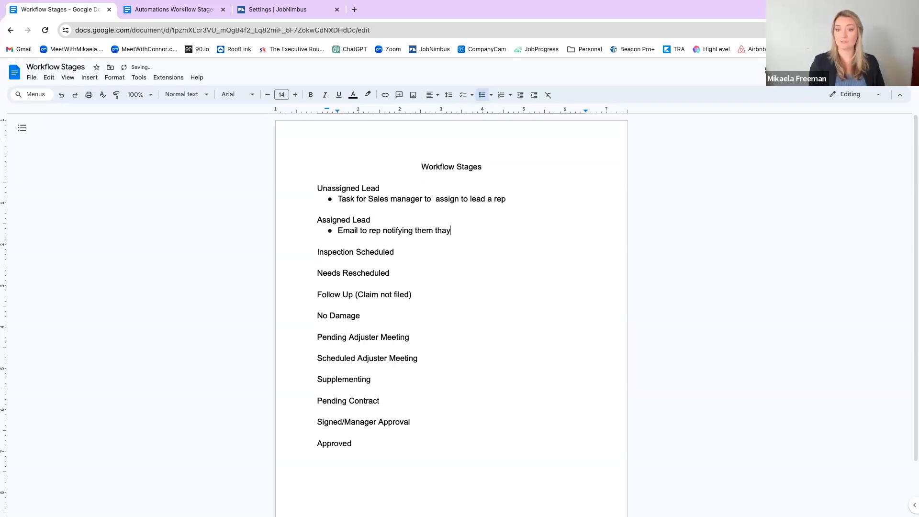
pyautogui.write('they have a n')
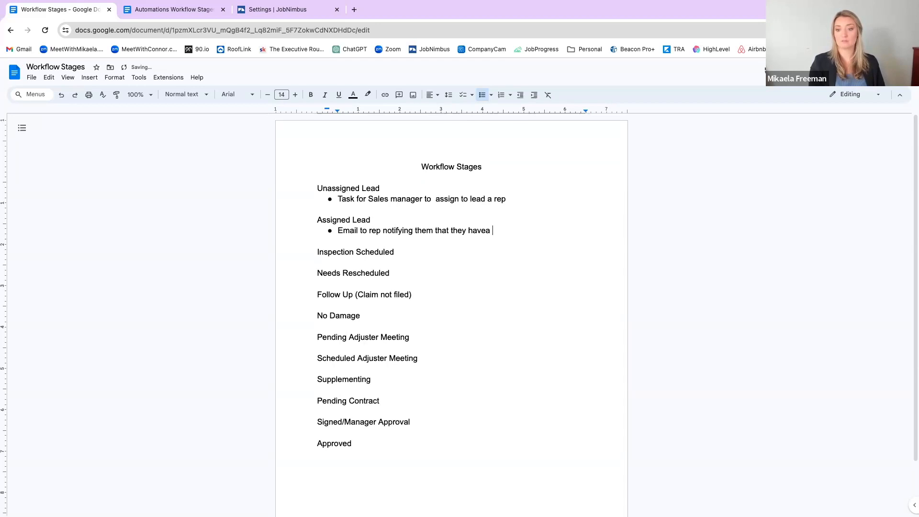
pyautogui.write('ew lead')
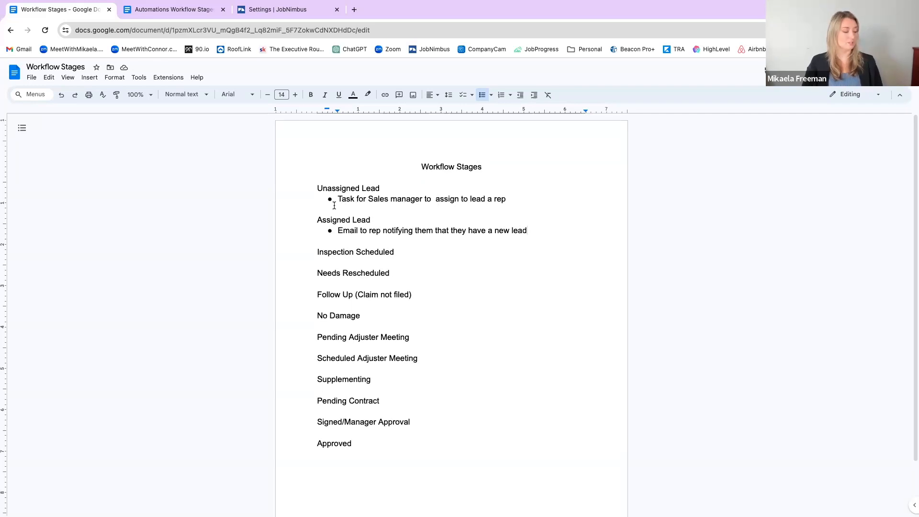
# Step: Remove the extra space before "assign" in the Unassigned Lead bullet
pyautogui.moveTo(338, 198); pyautogui.dragTo(510, 199)
pyautogui.click(510, 198)
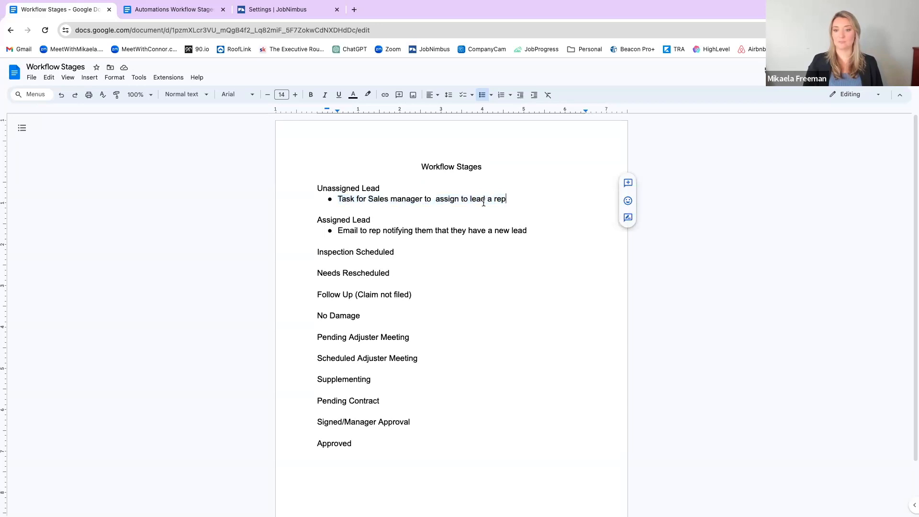
pyautogui.click(431, 200)
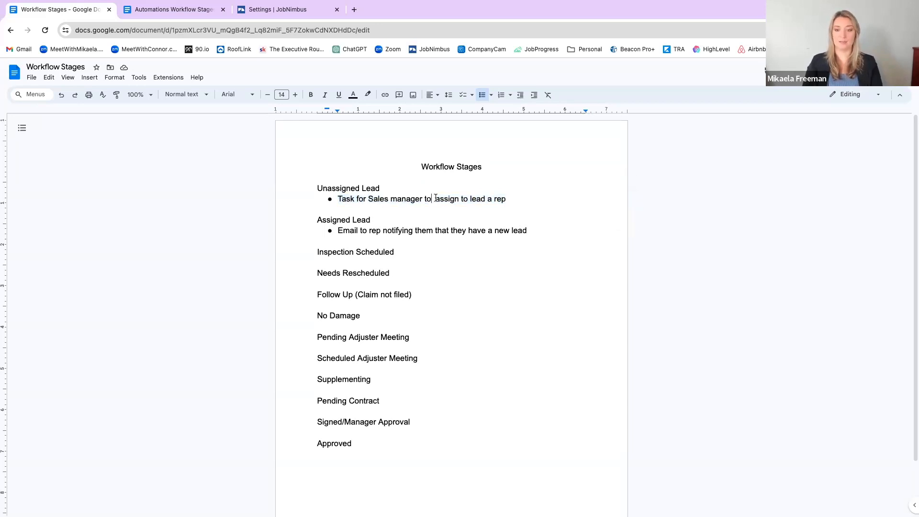
pyautogui.press('Delete')
# Step: Add a nested bullet under the sales manager task reading "When completed, job moves to Assigned lead status"
pyautogui.doubleClick(513, 202)
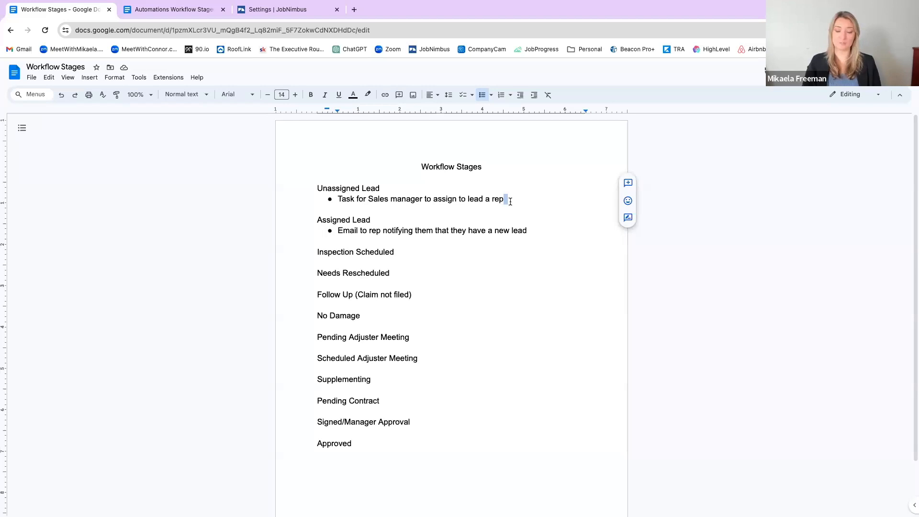
pyautogui.click(509, 199)
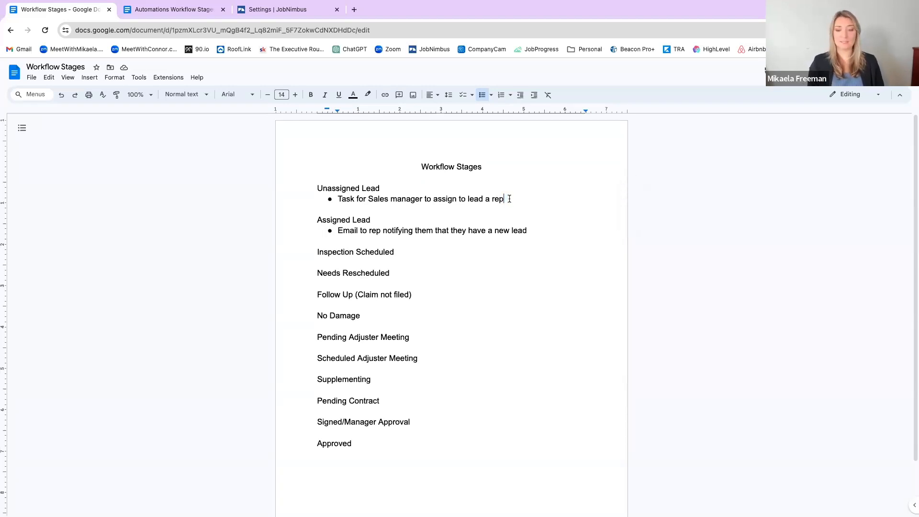
pyautogui.press('Return')
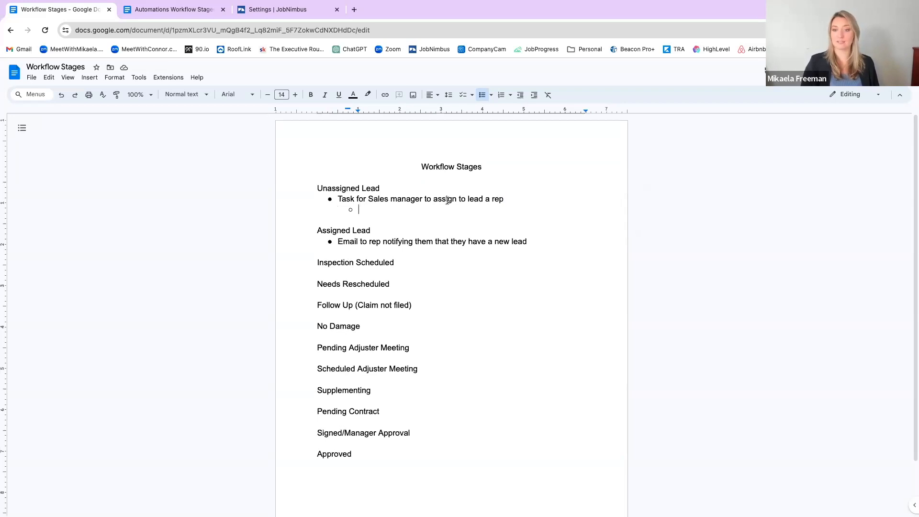
pyautogui.moveTo(434, 201); pyautogui.dragTo(506, 201)
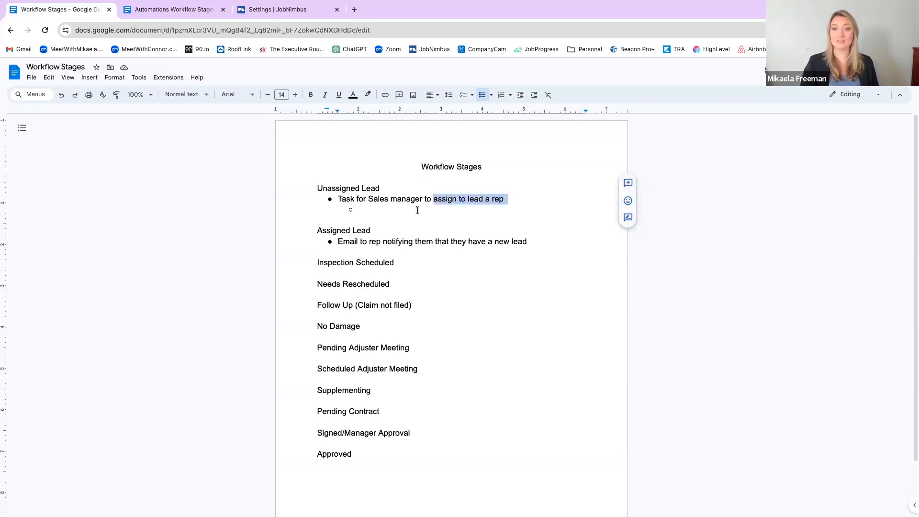
pyautogui.click(403, 204)
pyautogui.click(404, 207)
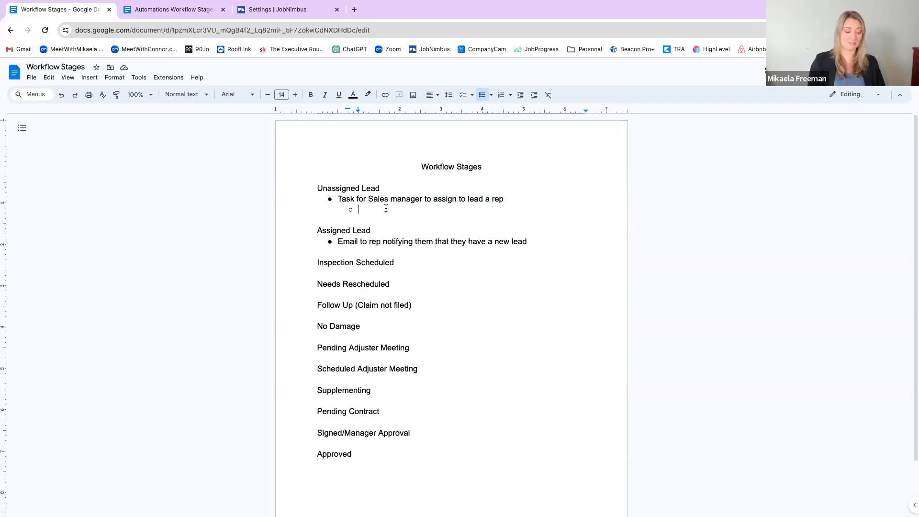
pyautogui.write('When co')
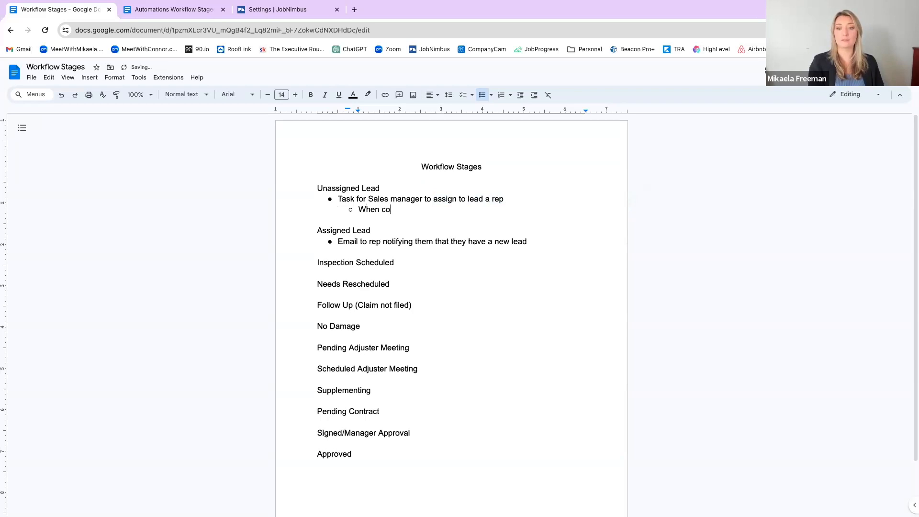
pyautogui.write('mpleted, job move')
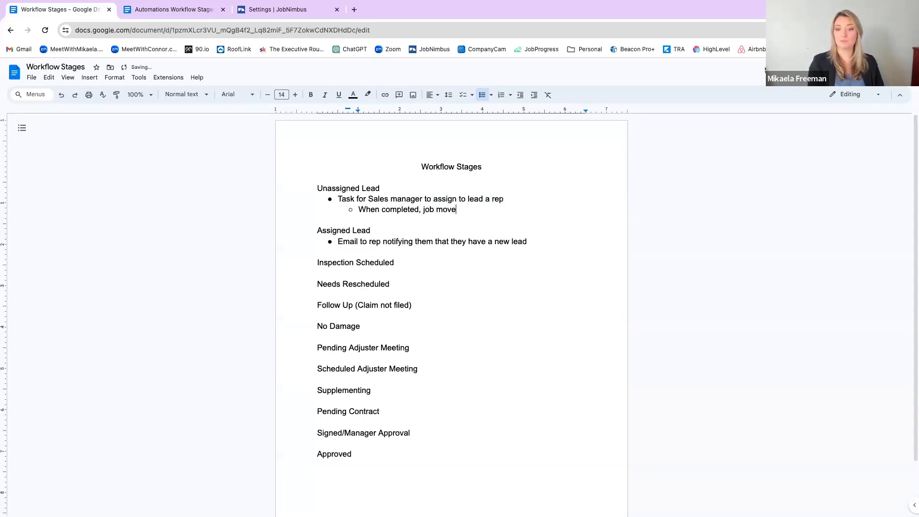
pyautogui.write('s to ass')
pyautogui.press('BackSpace')
pyautogui.press('BackSpace')
pyautogui.press('BackSpace')
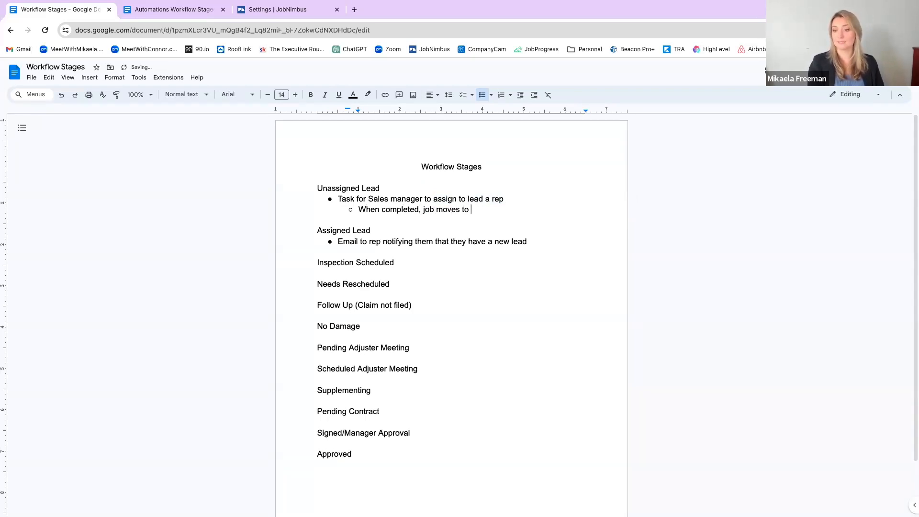
pyautogui.press('Return')
pyautogui.write('As')
pyautogui.press('BackSpace')
pyautogui.press('BackSpace')
pyautogui.press('BackSpace')
pyautogui.press('BackSpace')
pyautogui.write('A')
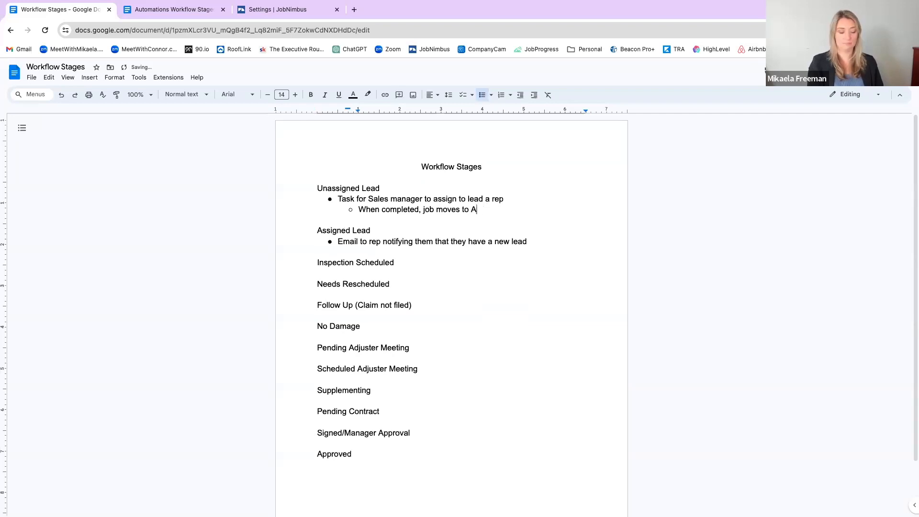
pyautogui.write('ssigned lead status')
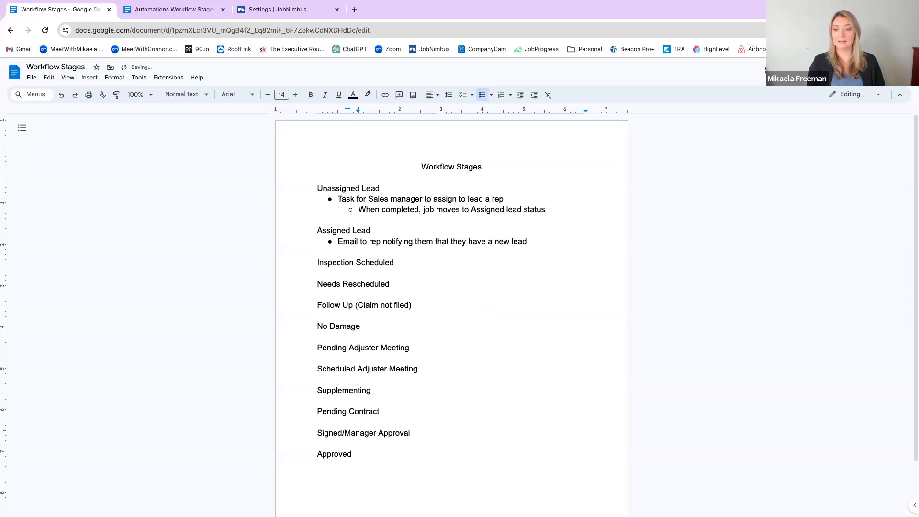
# Step: Capitalize "Lead" in the nested bullet's "Assigned Lead status"
pyautogui.press('Left')
pyautogui.press('Left')
pyautogui.hotkey('ctrl', 'Left')
pyautogui.hotkey('ctrl', 'Left')
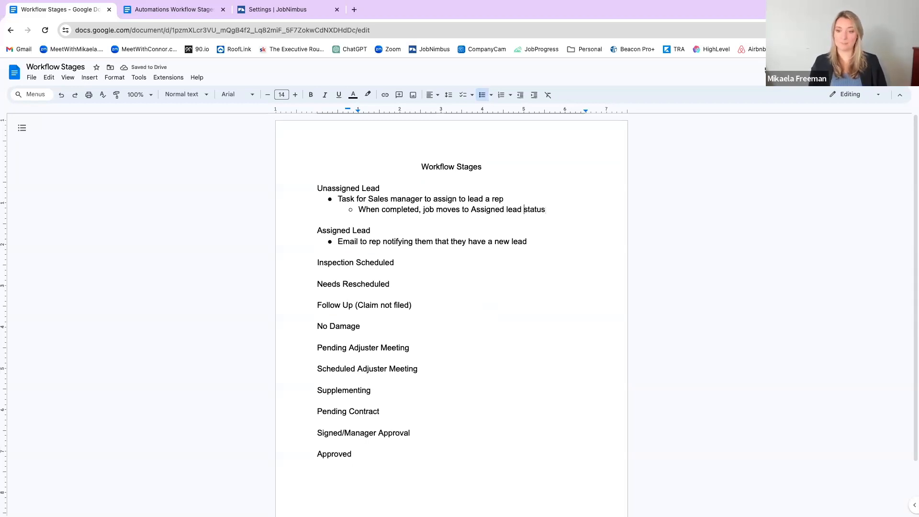
pyautogui.press('Delete')
pyautogui.write('L')
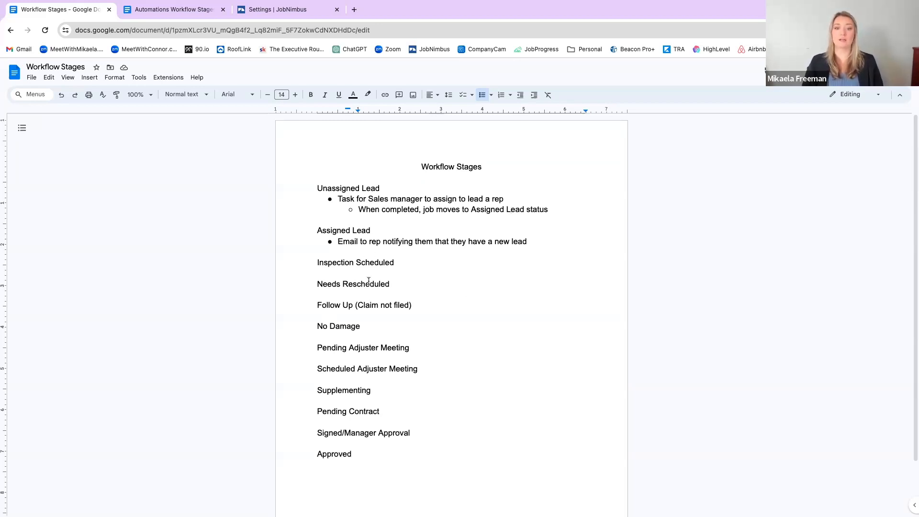
# Step: Start a bulleted list on a new line under the Follow Up (Claim not filed) stage
pyautogui.scroll(-1, 407, 335)
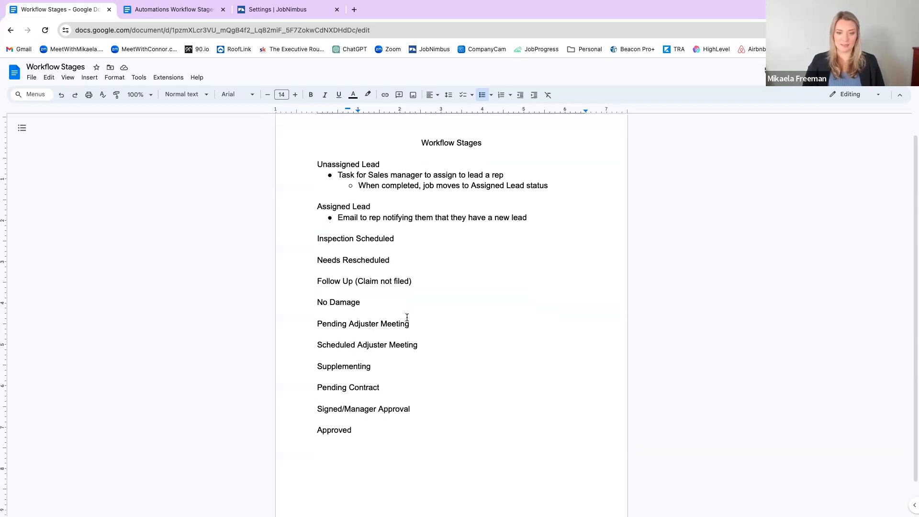
pyautogui.doubleClick(435, 280)
pyautogui.click(435, 281)
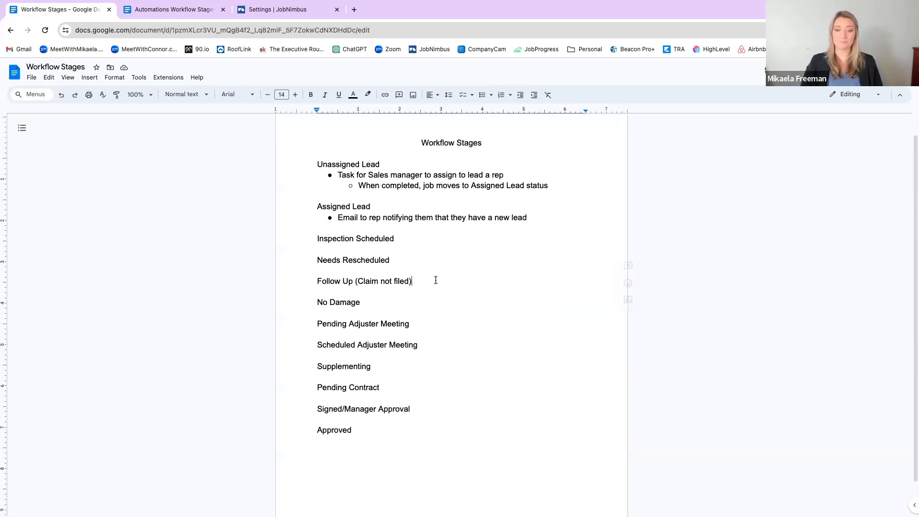
pyautogui.press('Return')
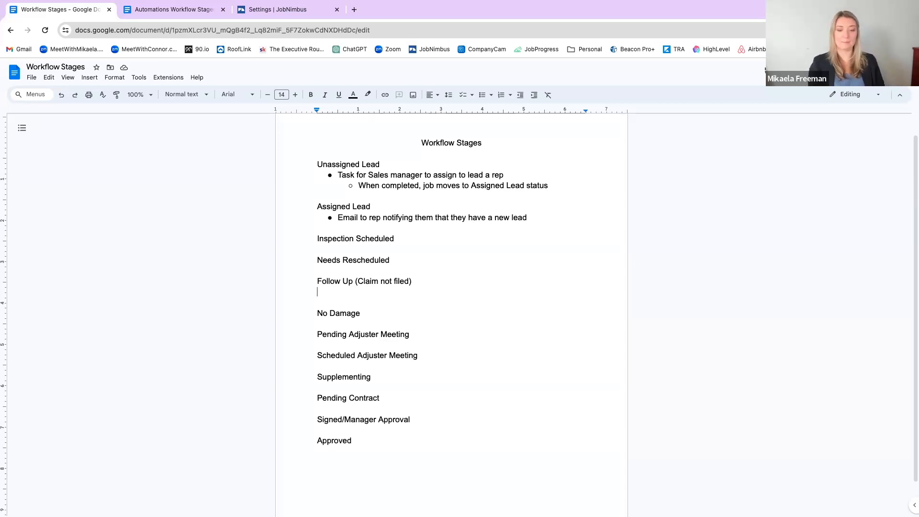
pyautogui.click(482, 95)
pyautogui.write('Follow up em')
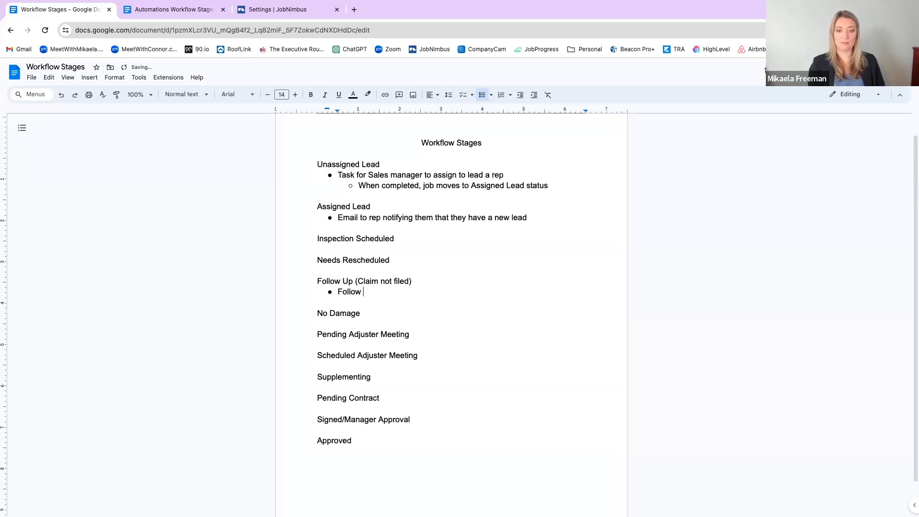
pyautogui.press('BackSpace')
pyautogui.press('BackSpace')
pyautogui.press('BackSpace')
pyautogui.press('BackSpace')
pyautogui.press('BackSpace')
pyautogui.press('BackSpace')
pyautogui.press('BackSpace')
pyautogui.press('BackSpace')
pyautogui.press('BackSpace')
pyautogui.press('BackSpace')
pyautogui.press('BackSpace')
pyautogui.press('BackSpace')
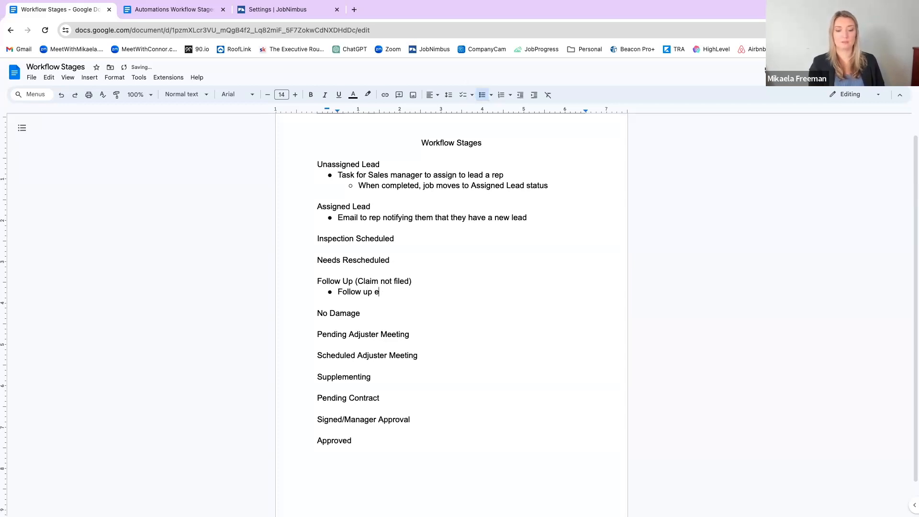
# Step: Write the Follow Up bullet as "Email (3 day delay) to rep to follow up with customer"
pyautogui.write('Email to rep (')
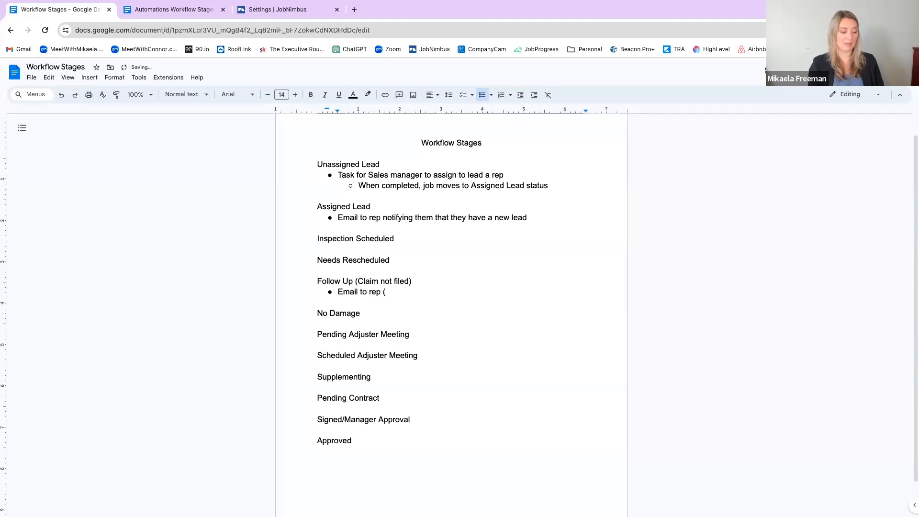
pyautogui.press('BackSpace')
pyautogui.press('BackSpace')
pyautogui.press('BackSpace')
pyautogui.press('BackSpace')
pyautogui.press('BackSpace')
pyautogui.press('BackSpace')
pyautogui.press('BackSpace')
pyautogui.press('BackSpace')
pyautogui.write('(')
pyautogui.write('3 day d')
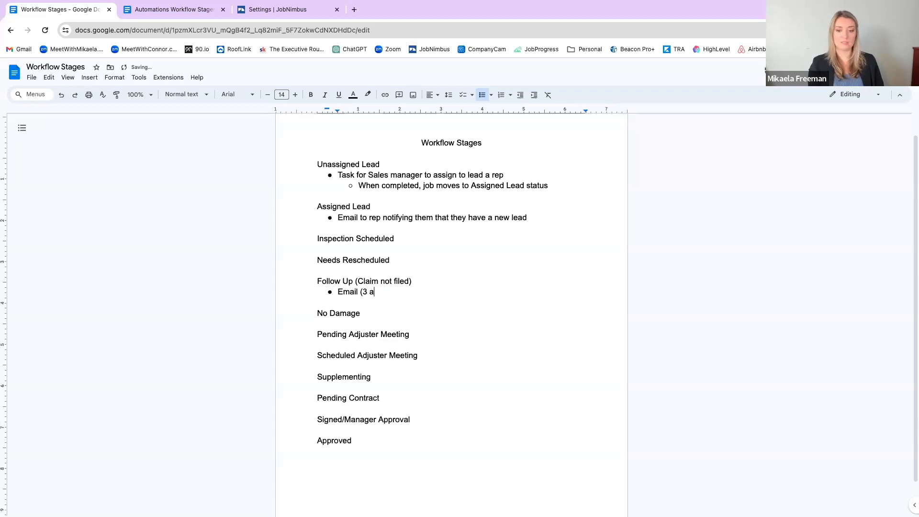
pyautogui.press('BackSpace')
pyautogui.press('BackSpace')
pyautogui.press('BackSpace')
pyautogui.press('BackSpace')
pyautogui.write('ay delay) to rep to fo')
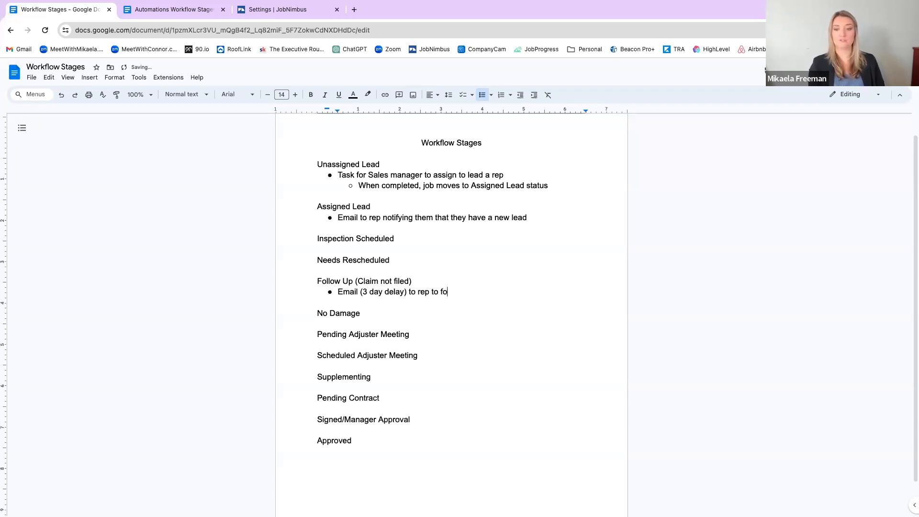
pyautogui.write('llow up with customer')
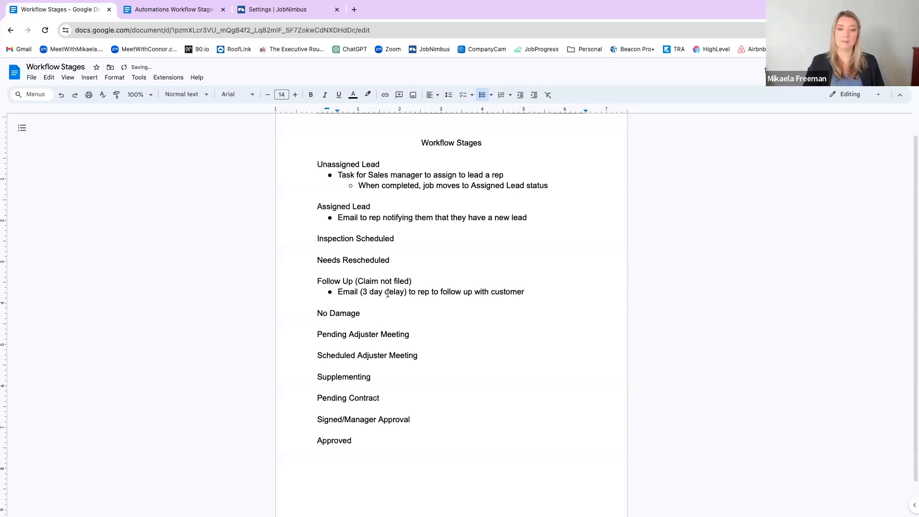
# Step: Extend the delay in the Follow Up email bullet to read "3,7,14,30 day delay"
pyautogui.click(367, 292)
pyautogui.write(',')
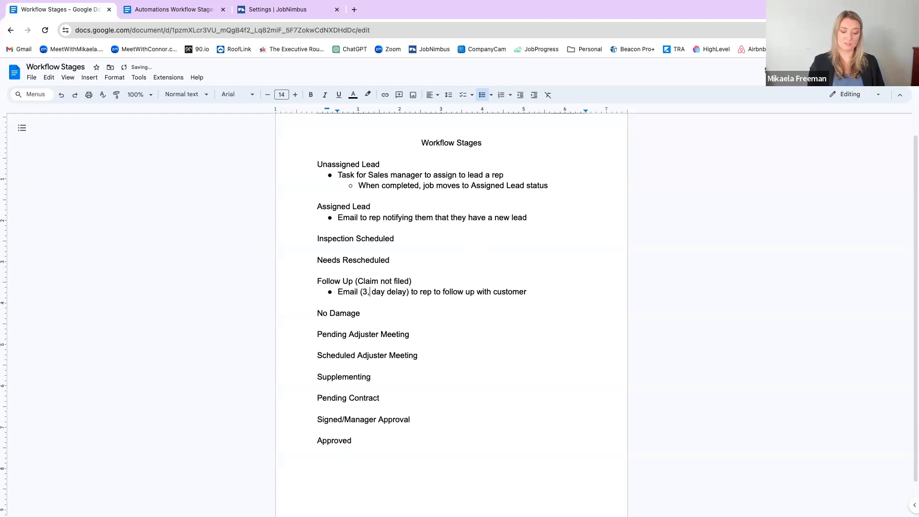
pyautogui.write('7,14')
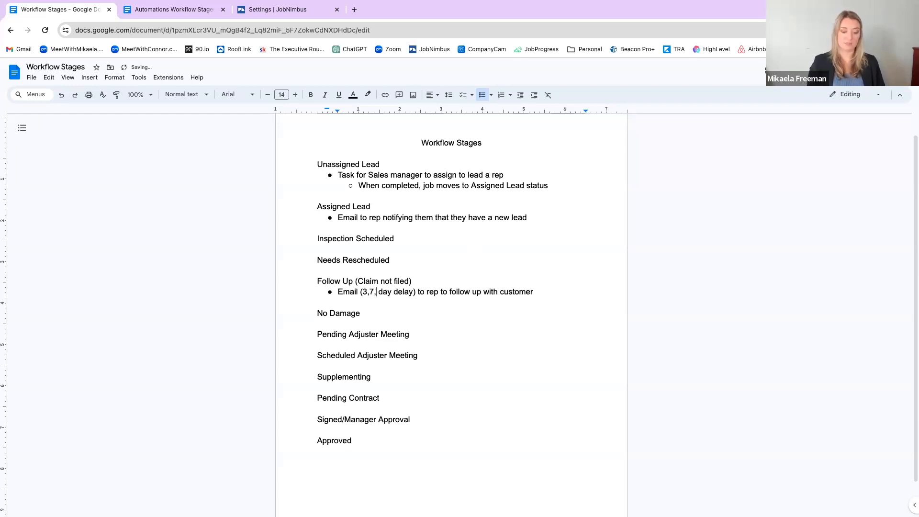
pyautogui.write(',30')
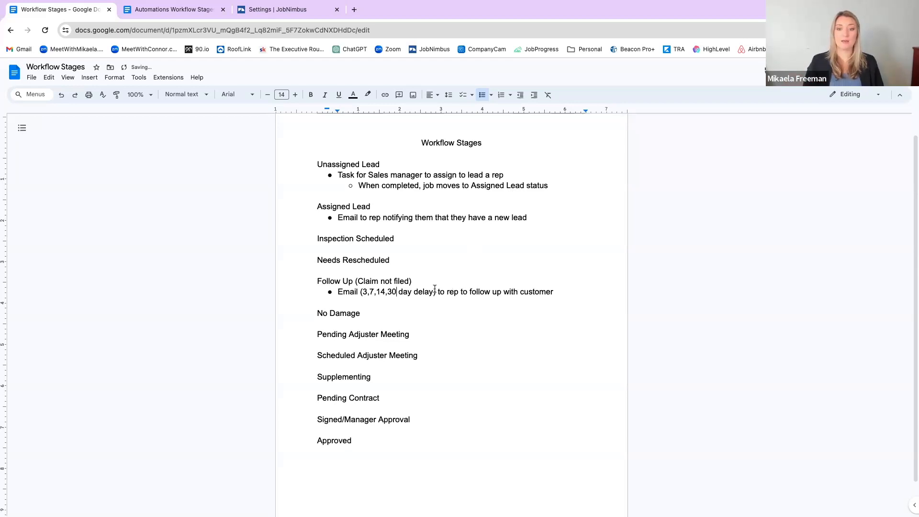
# Step: Add a second bullet under Follow Up (Claim not filed) reading "Status Change (30 day delay) move to"
pyautogui.click(560, 291)
pyautogui.press('Return')
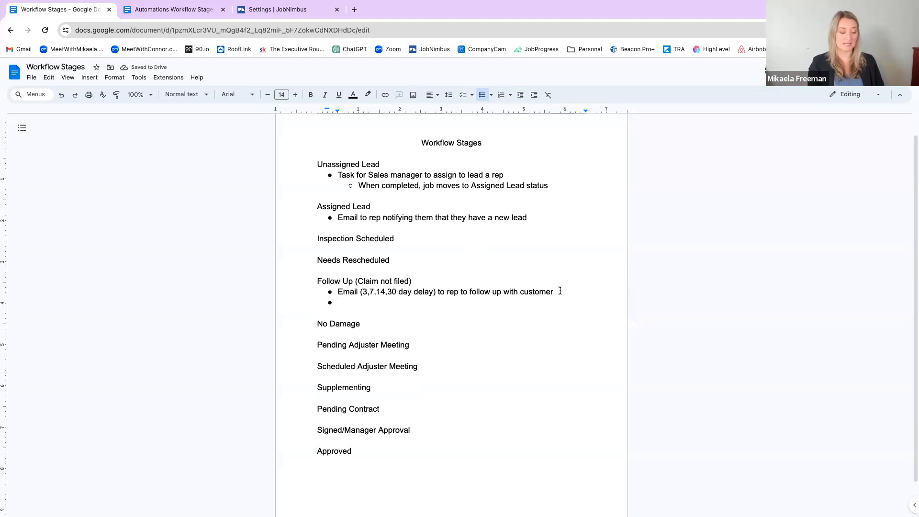
pyautogui.write('Status ')
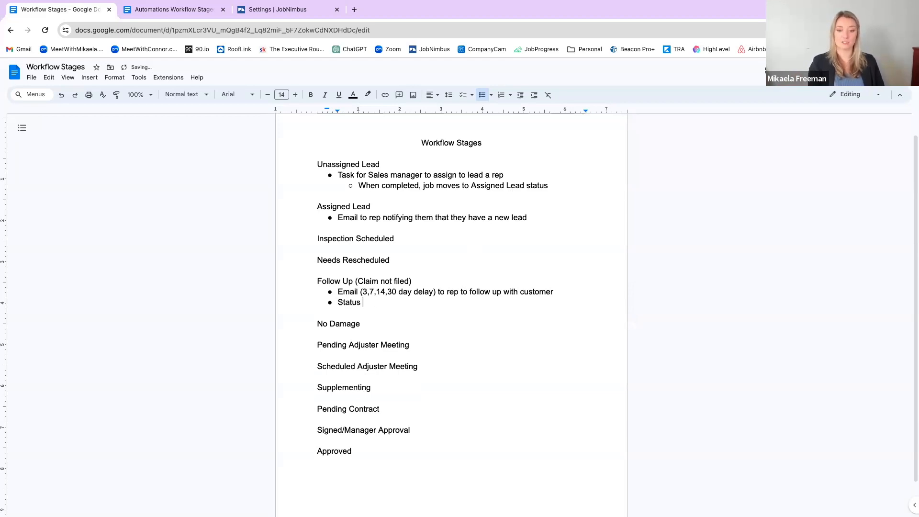
pyautogui.write('Change (')
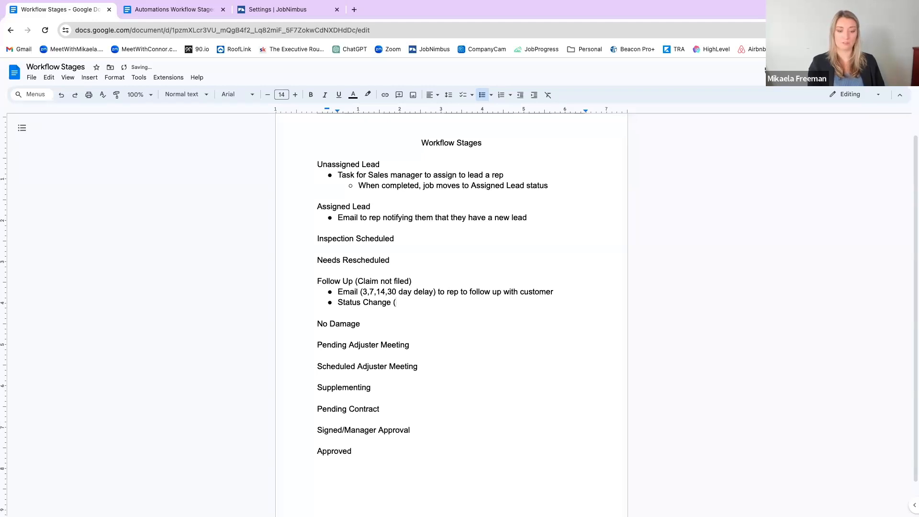
pyautogui.write('30 day delay')
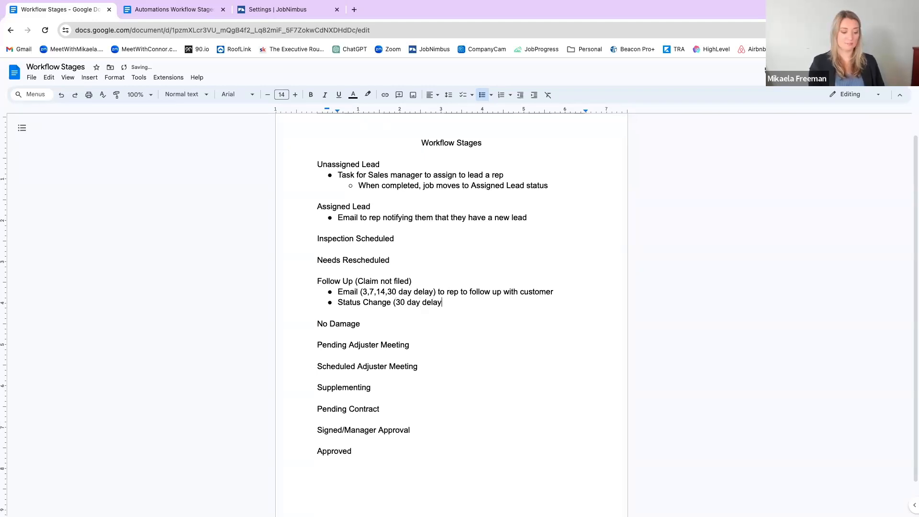
pyautogui.write(') ')
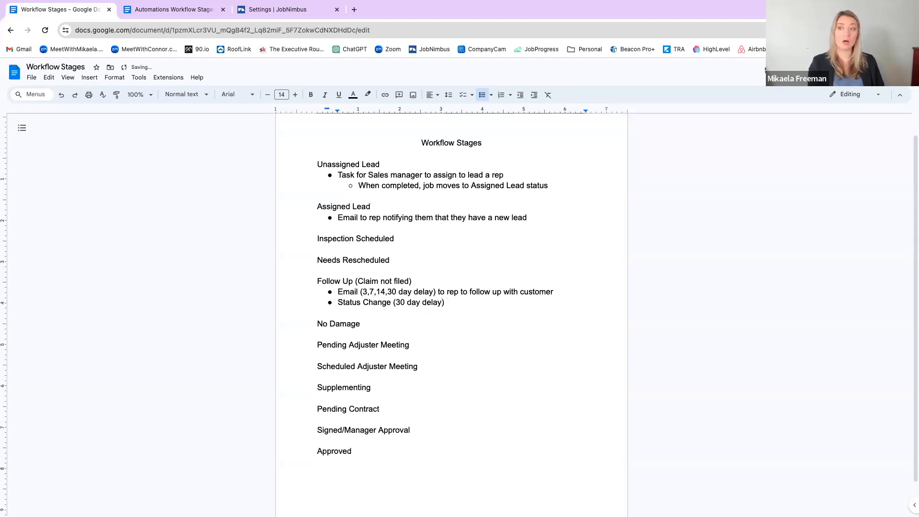
pyautogui.write('move to')
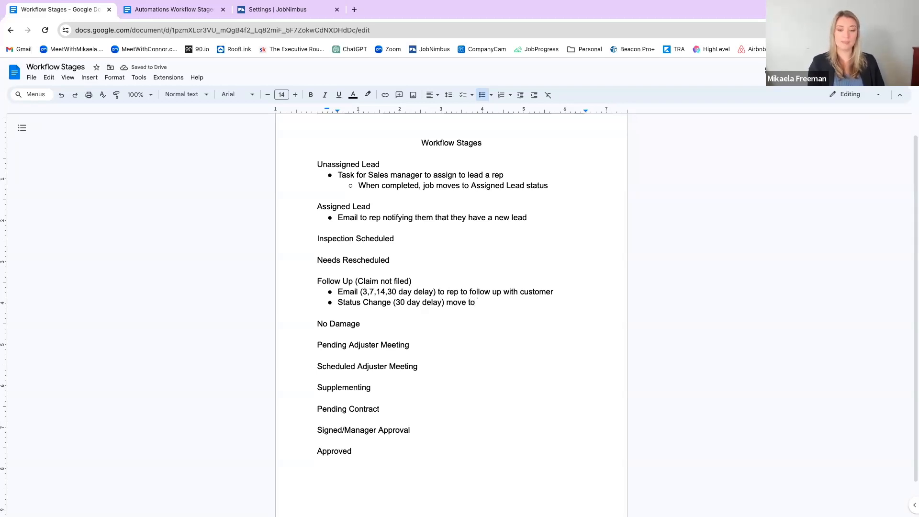
pyautogui.moveTo(368, 458); pyautogui.dragTo(300, 324)
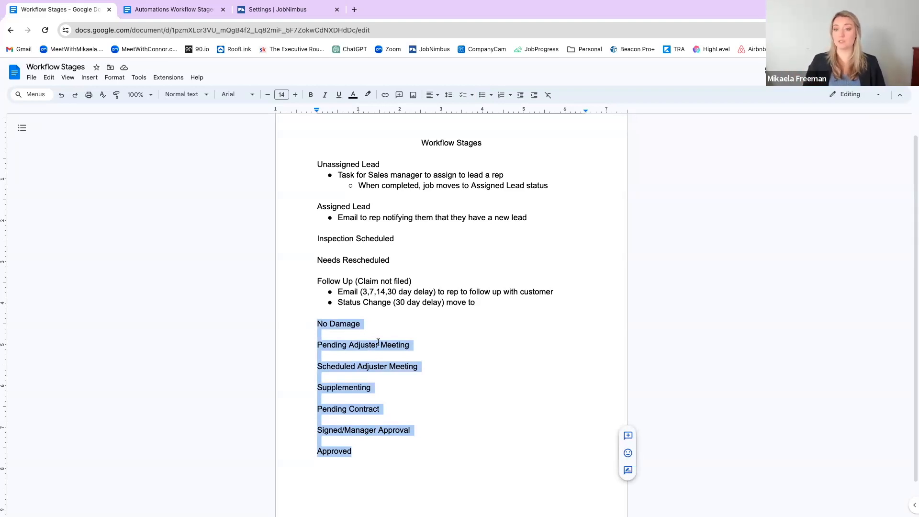
pyautogui.click(490, 302)
pyautogui.moveTo(479, 302); pyautogui.dragTo(336, 302)
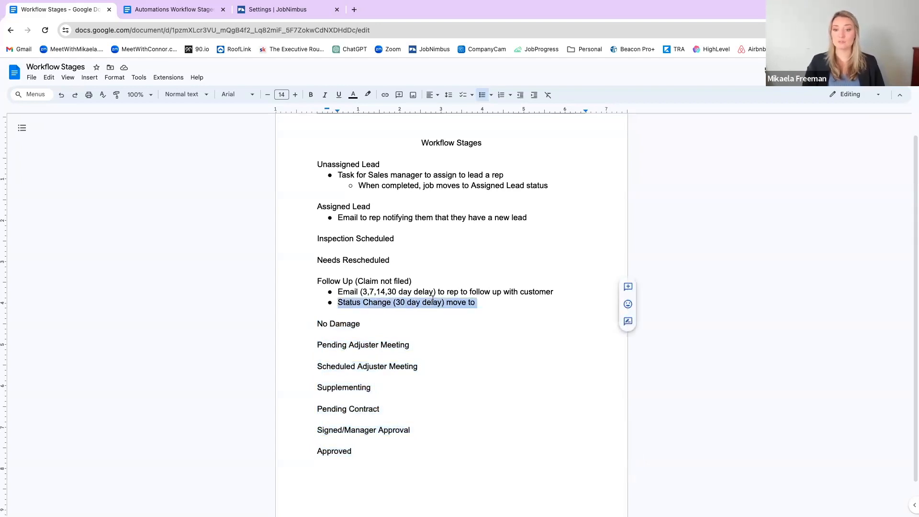
pyautogui.click(489, 302)
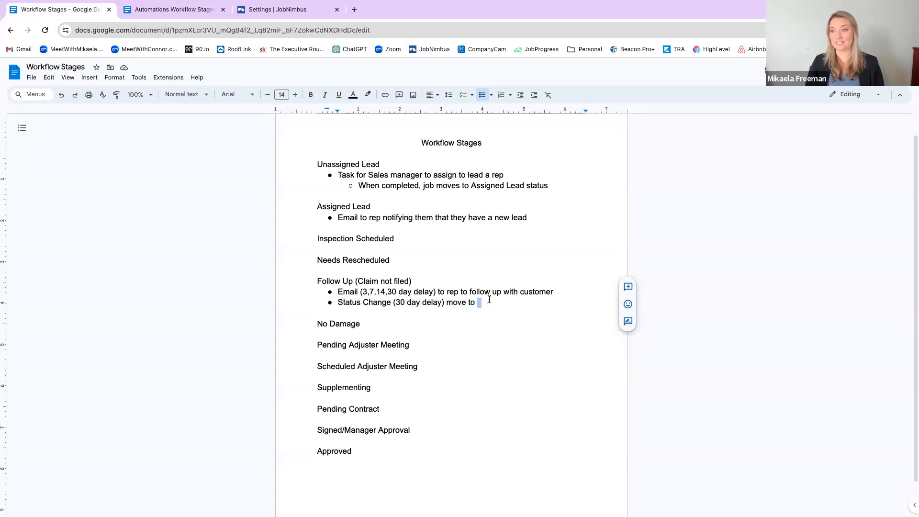
pyautogui.scroll(-1, 489, 300)
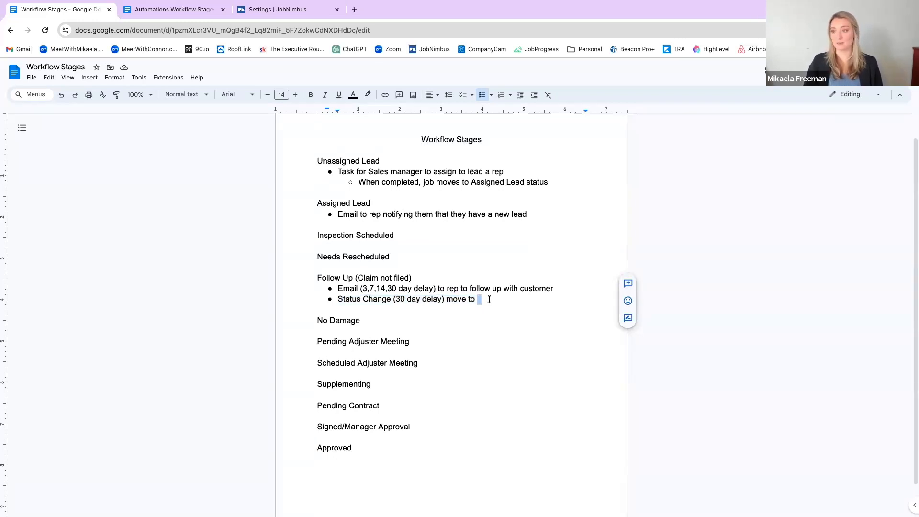
pyautogui.click(489, 300)
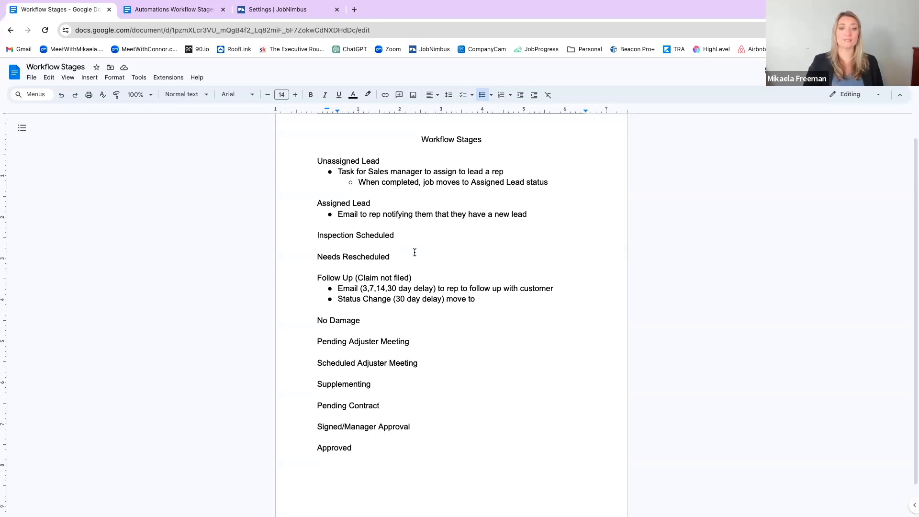
# Step: Add a second bullet under Assigned Lead reading "Task for rep to schedule inspection"
pyautogui.doubleClick(535, 212)
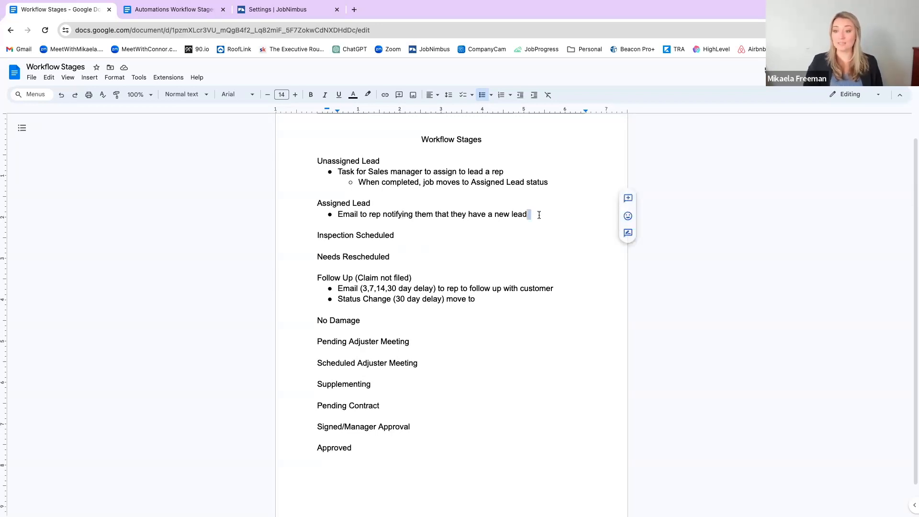
pyautogui.press('Return')
pyautogui.write('Task for rep to schedule inspection')
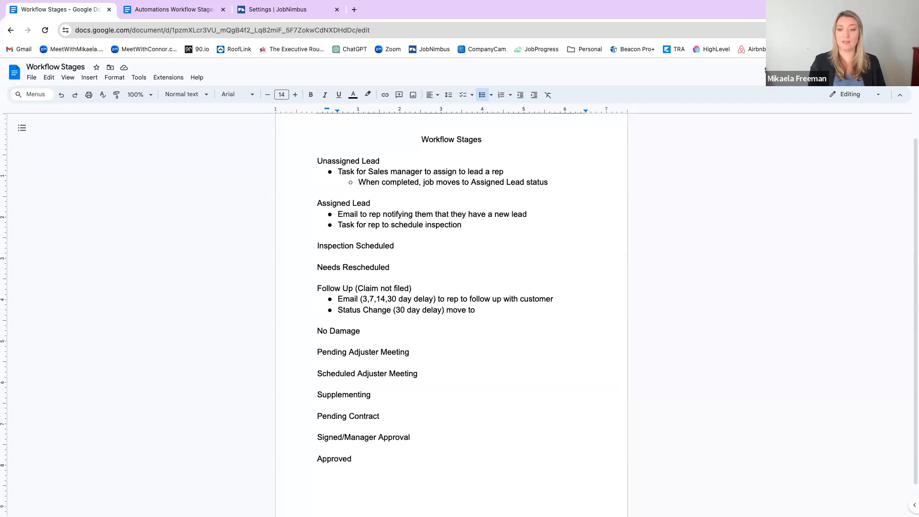
# Step: Add a nested bullet under the schedule inspection task reading "When job completed moves to Inspection Scheduled"
pyautogui.press('Return')
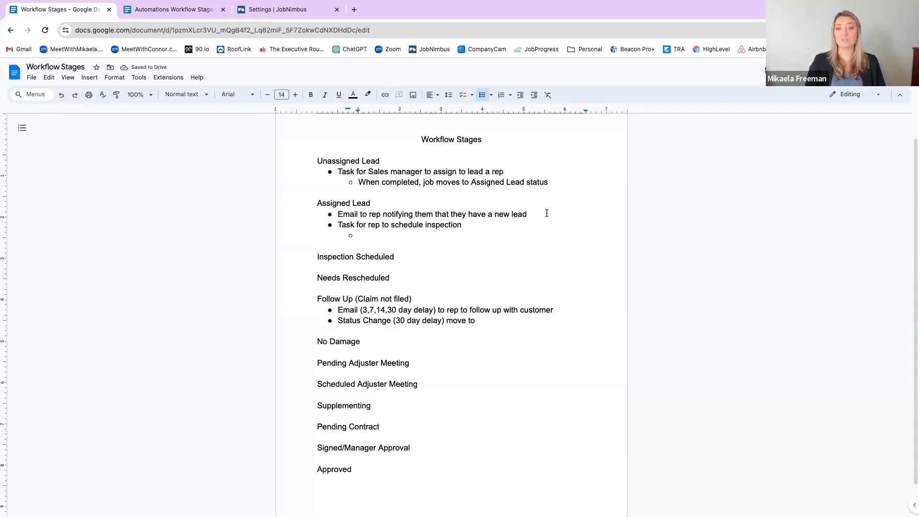
pyautogui.moveTo(395, 258); pyautogui.dragTo(307, 256)
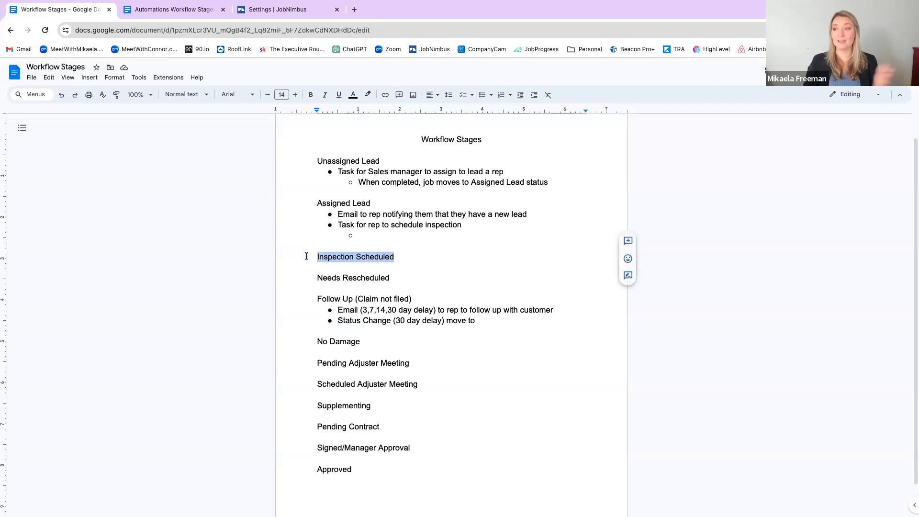
pyautogui.scroll(1, 308, 251)
pyautogui.click(388, 238)
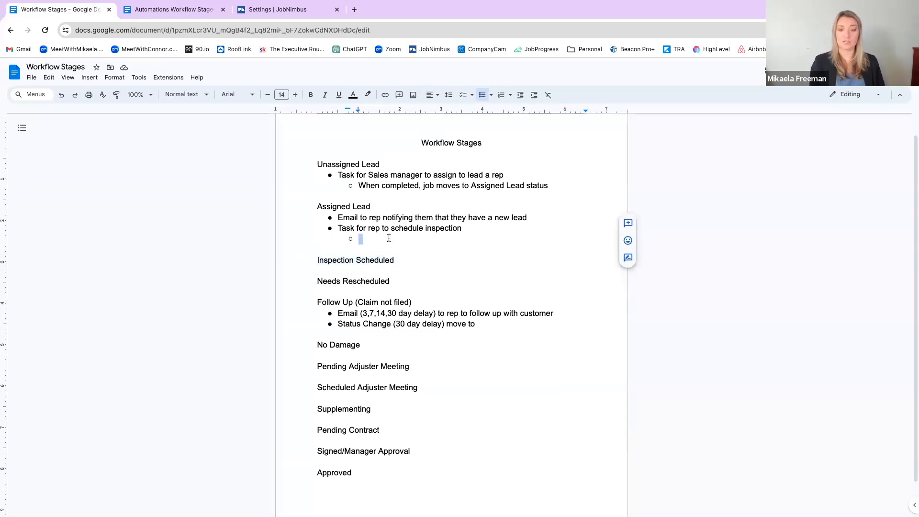
pyautogui.write('When ')
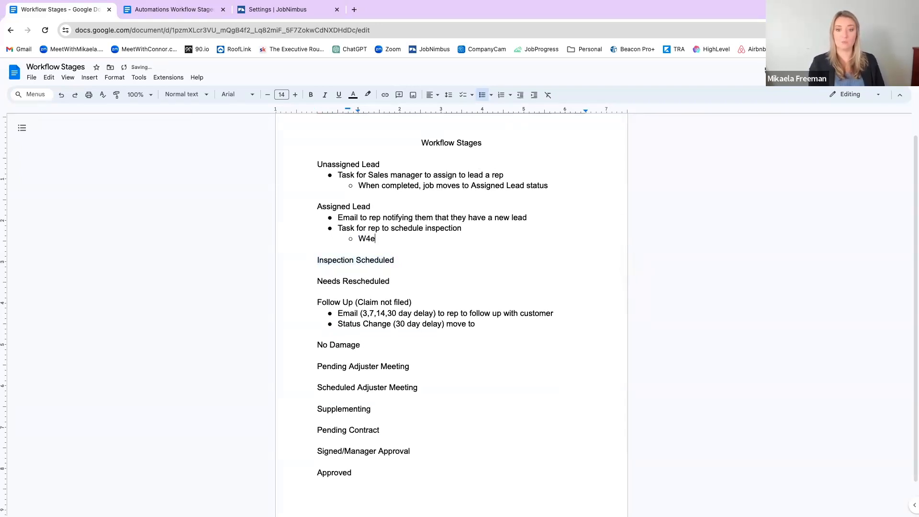
pyautogui.write('job com')
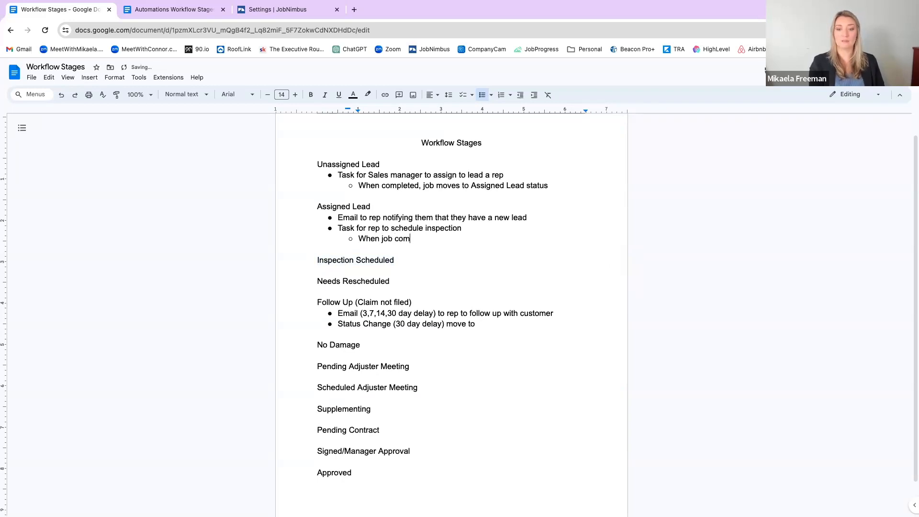
pyautogui.write('pleted moves to')
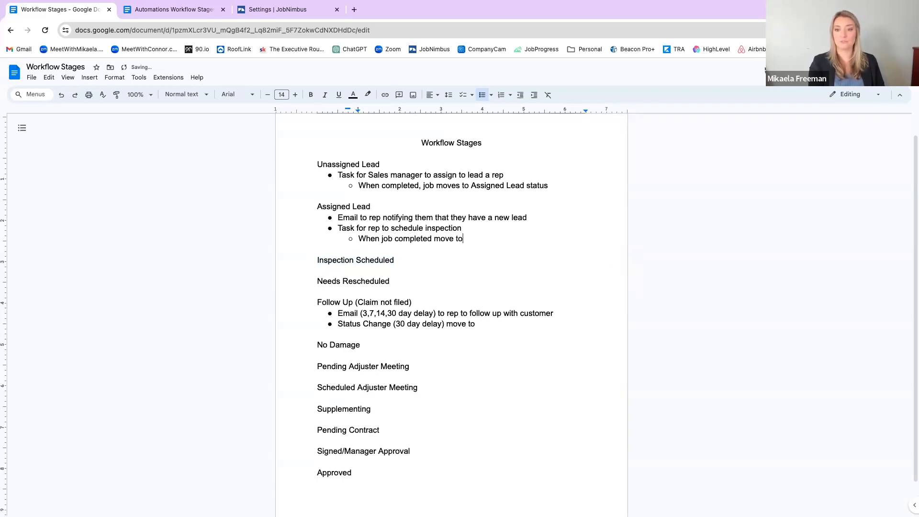
pyautogui.press('Left')
pyautogui.press('Left')
pyautogui.press('Left')
pyautogui.press('Left')
pyautogui.write('s')
pyautogui.press('End')
pyautogui.write('Inspection Scheduled')
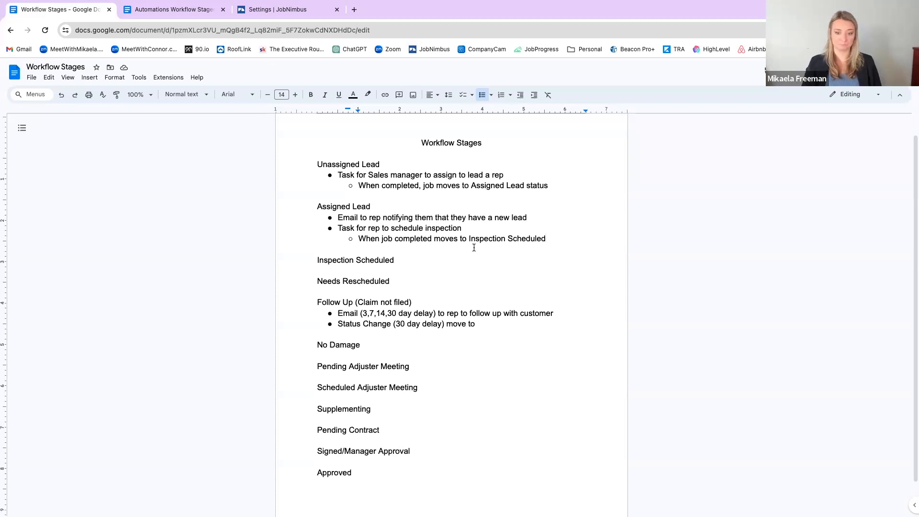
# Step: Switch to the Automations Workflow Stages document and place the cursor after the Unassigned Lead heading
pyautogui.scroll(-1, 437, 300)
pyautogui.scroll(2, 437, 300)
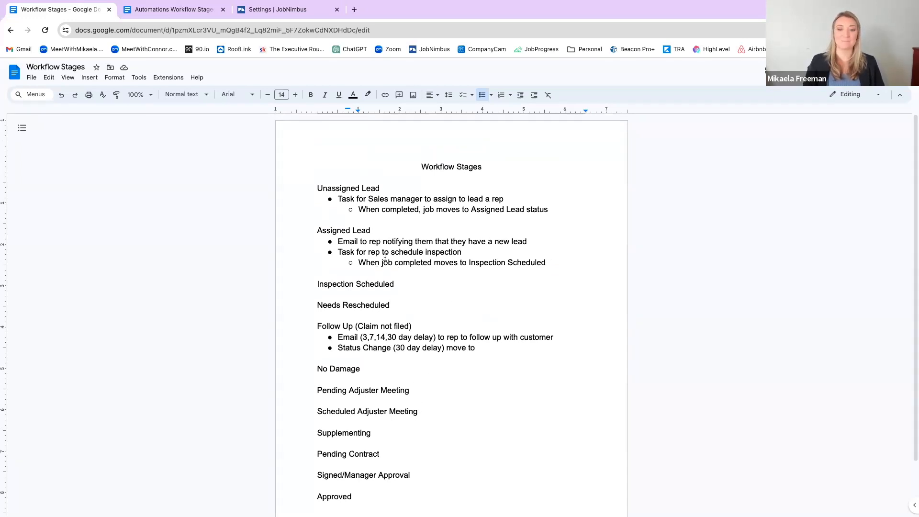
pyautogui.click(182, 12)
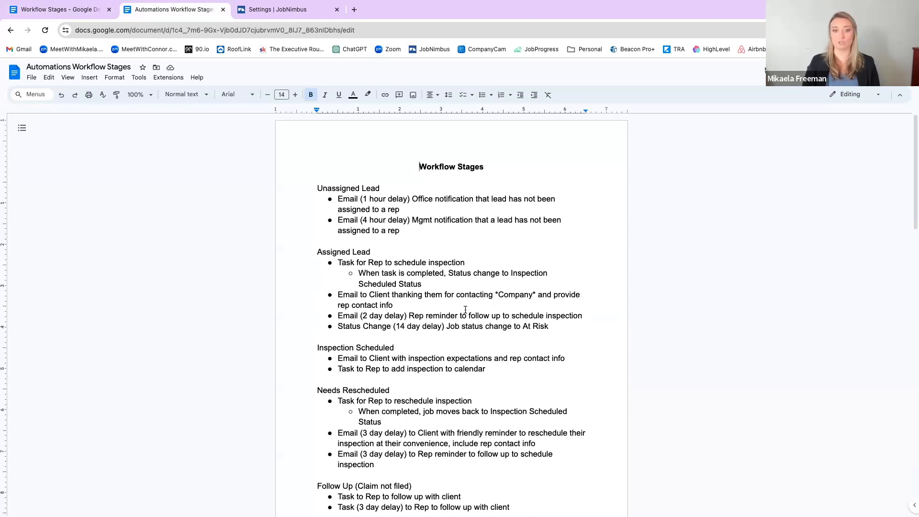
pyautogui.click(392, 188)
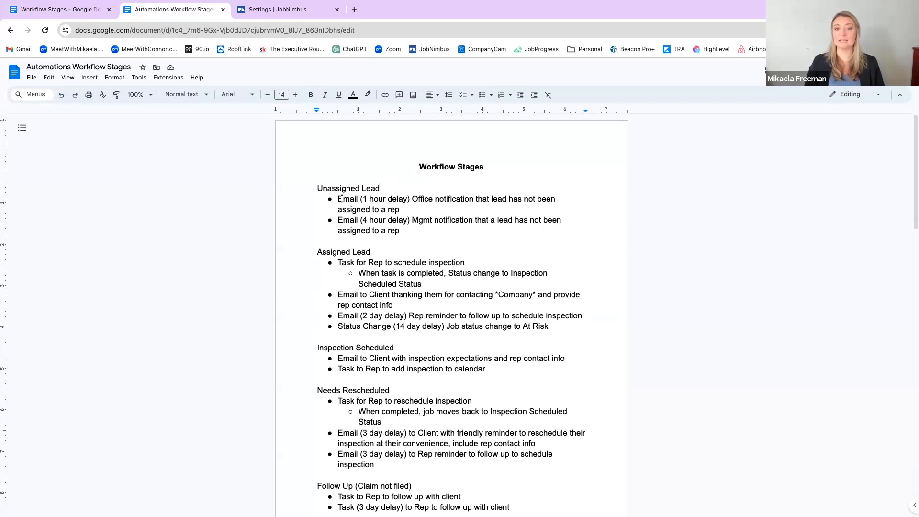
# Step: Review the 1 hour and 4 hour delay email automations under Unassigned Lead, including who each one notifies
pyautogui.click(420, 199)
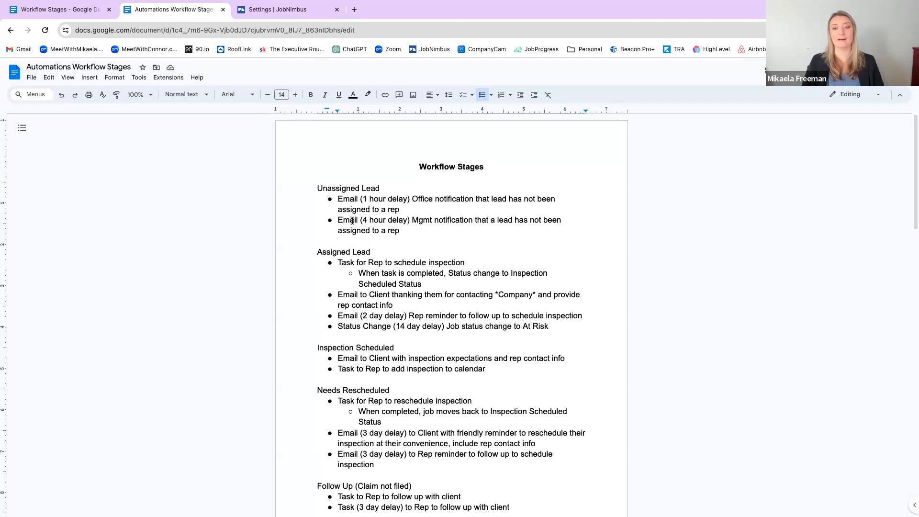
pyautogui.moveTo(360, 221); pyautogui.dragTo(409, 220)
pyautogui.click(437, 221)
pyautogui.click(421, 221)
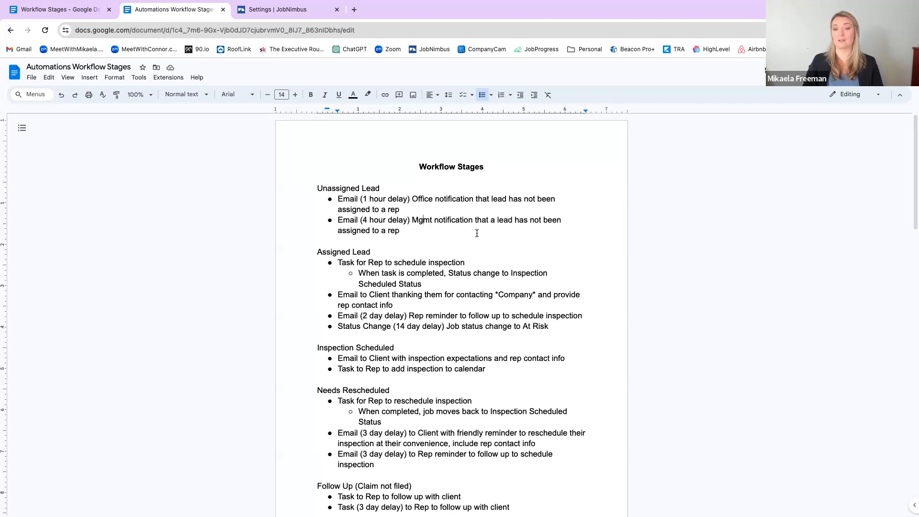
# Step: Review the Assigned Lead automations, covering the schedule inspection task, client email, 2 day delay reminder and 14 day delay status change
pyautogui.scroll(-2, 477, 233)
pyautogui.scroll(-3, 477, 234)
pyautogui.scroll(1, 349, 162)
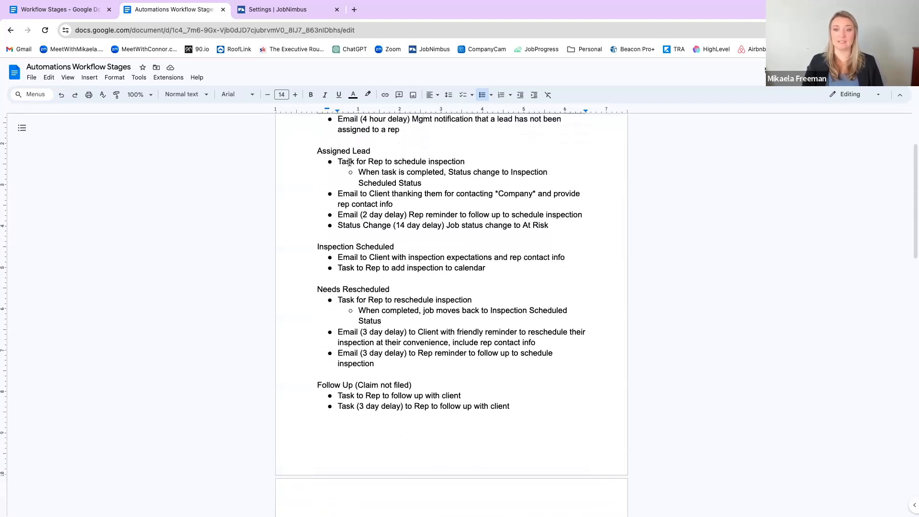
pyautogui.moveTo(421, 184); pyautogui.dragTo(427, 185)
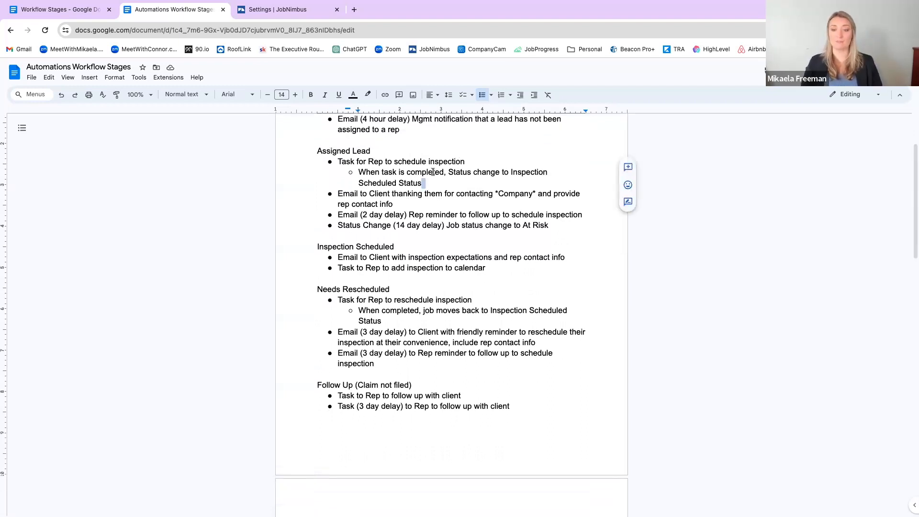
pyautogui.click(428, 184)
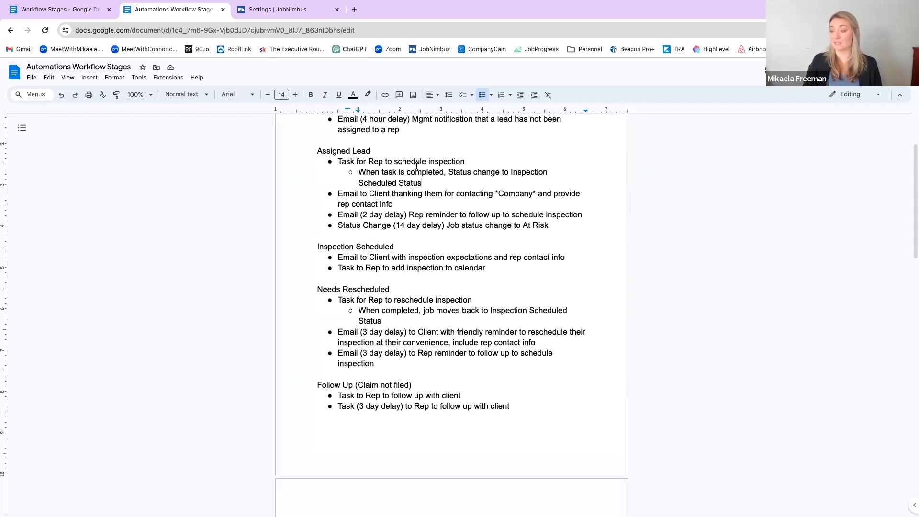
pyautogui.click(401, 204)
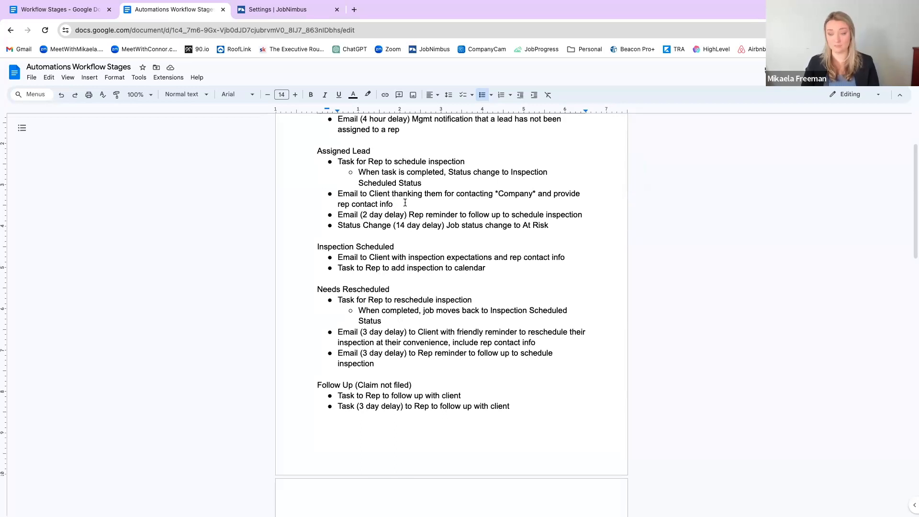
pyautogui.click(381, 150)
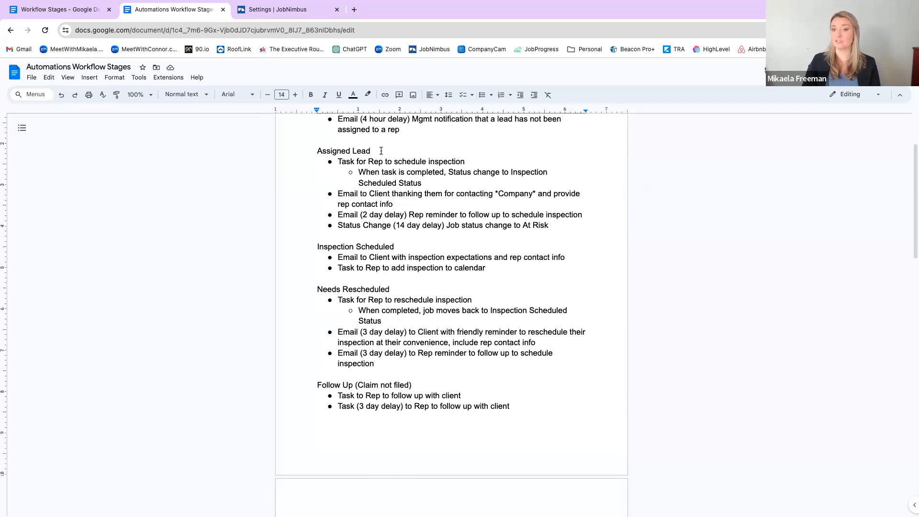
pyautogui.click(358, 163)
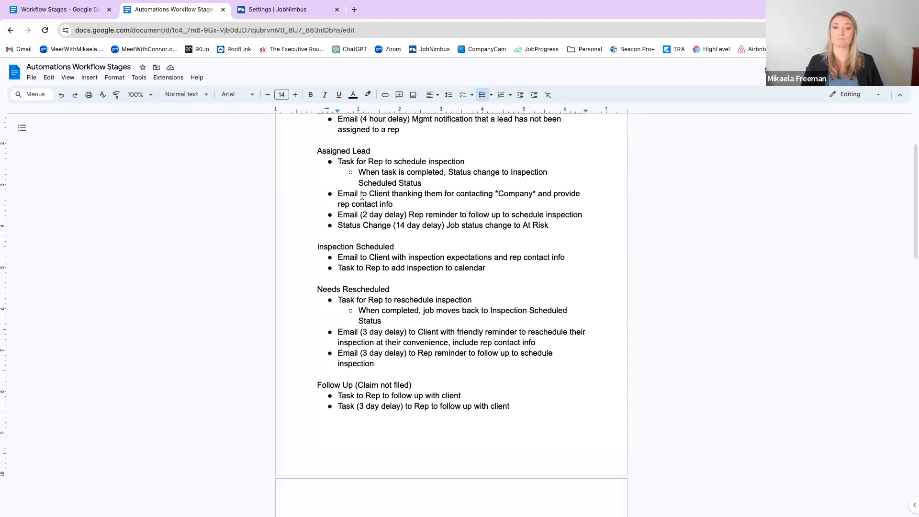
pyautogui.moveTo(358, 216); pyautogui.dragTo(410, 216)
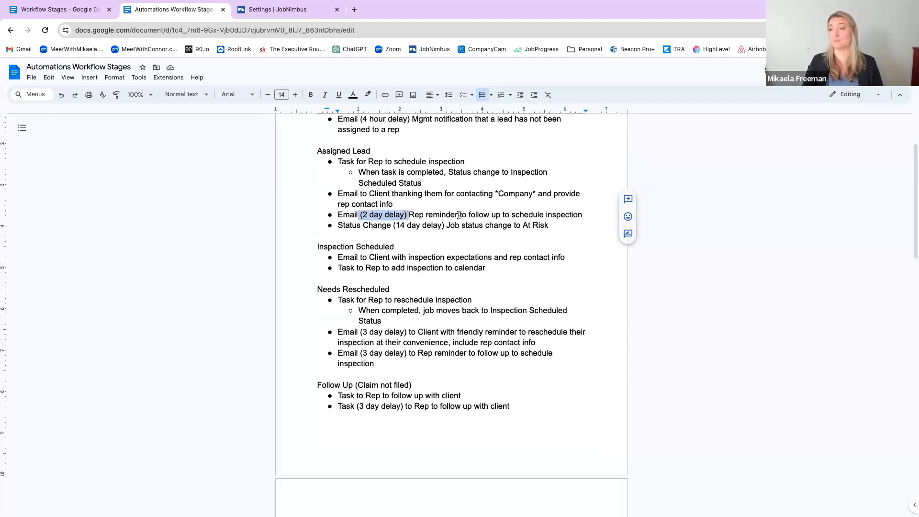
pyautogui.click(499, 216)
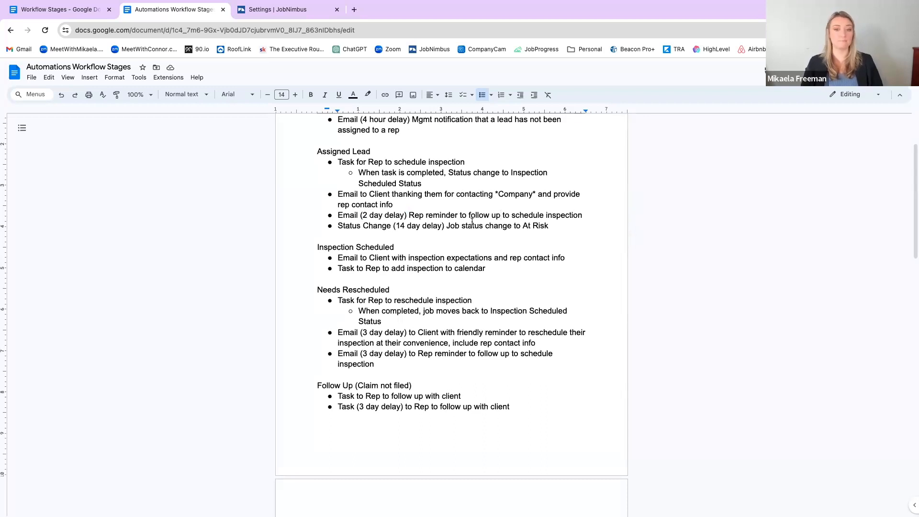
pyautogui.click(343, 226)
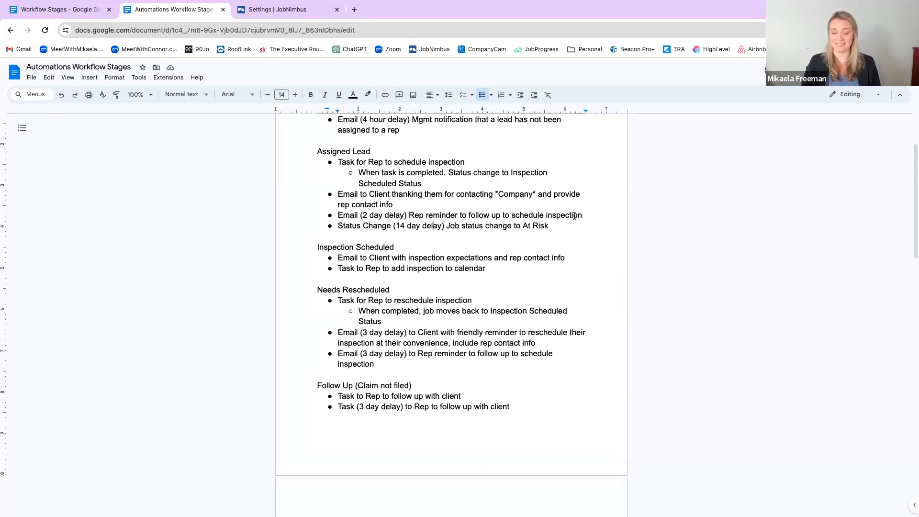
# Step: Examine the tasks and emails listed under the Inspection Scheduled and Needs Rescheduled stages
pyautogui.scroll(-2, 573, 215)
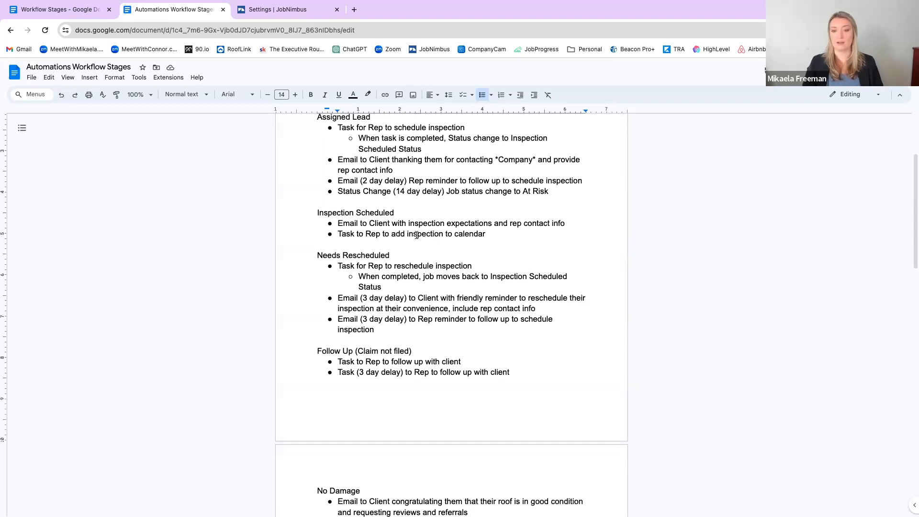
pyautogui.scroll(-1, 417, 235)
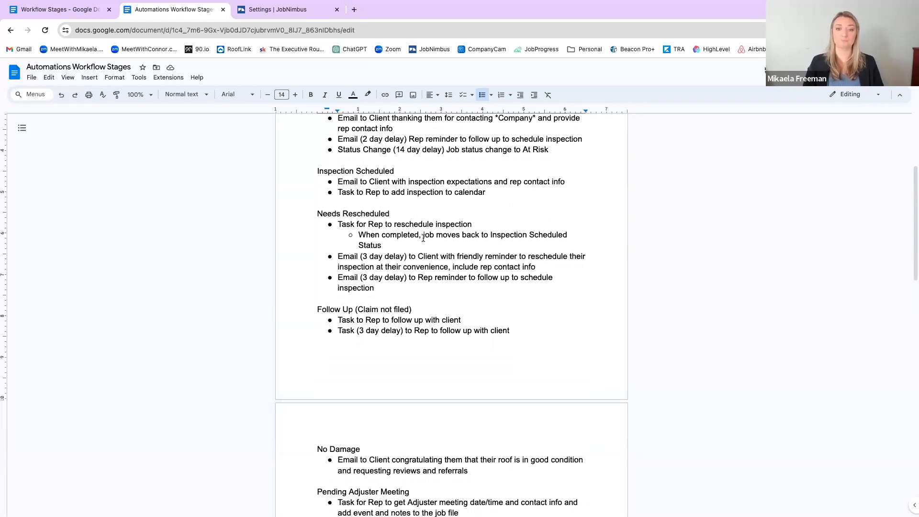
pyautogui.scroll(-1, 421, 247)
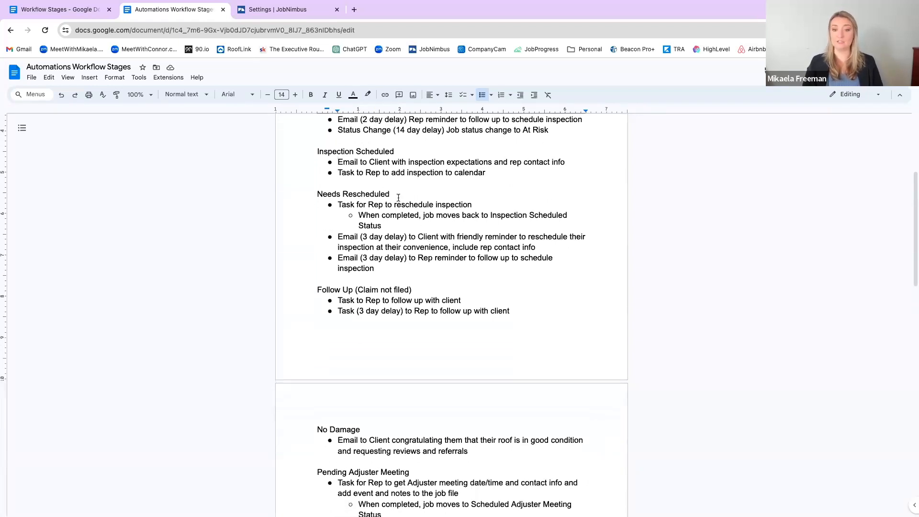
pyautogui.scroll(1, 388, 226)
pyautogui.scroll(-1, 388, 226)
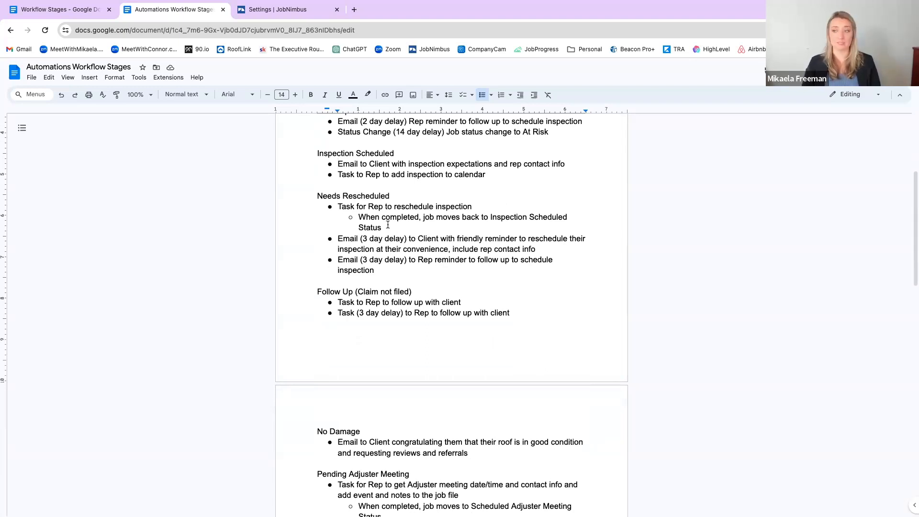
pyautogui.scroll(-1, 388, 225)
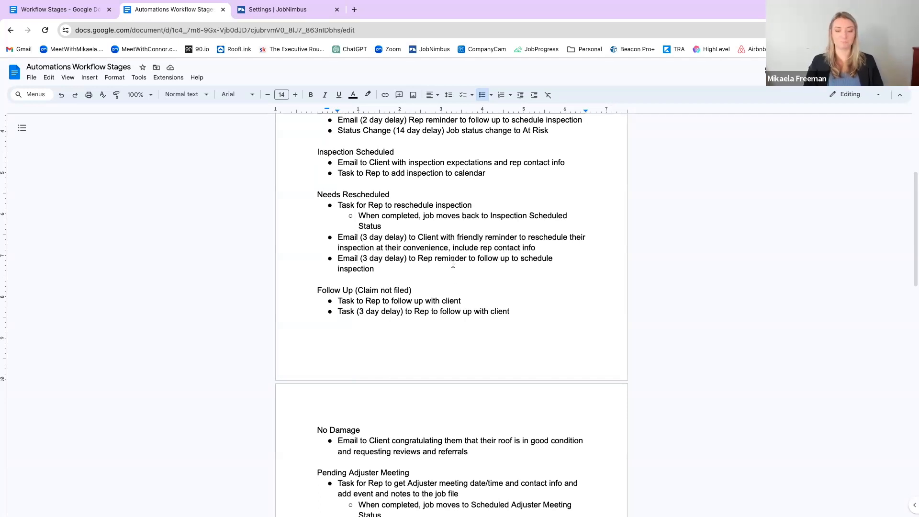
# Step: Read through the automations for the remaining stages from Follow Up (Claim not filed) to Approved, then return to the document's start
pyautogui.scroll(-1, 451, 260)
pyautogui.scroll(-3, 451, 260)
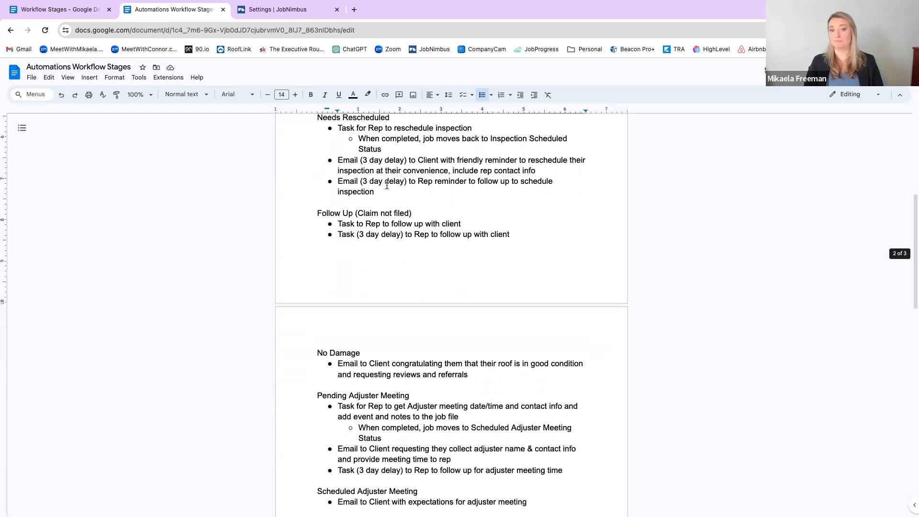
pyautogui.scroll(-3, 400, 200)
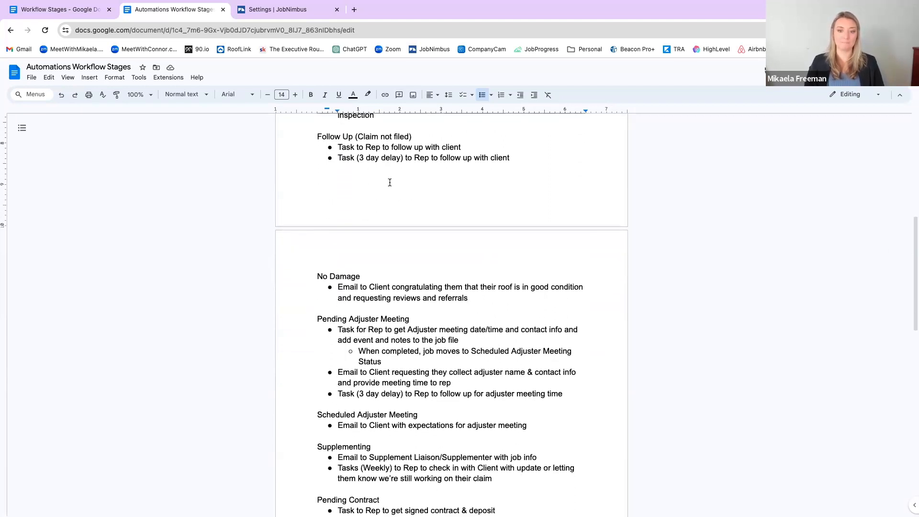
pyautogui.scroll(-1, 390, 183)
pyautogui.scroll(-3, 389, 182)
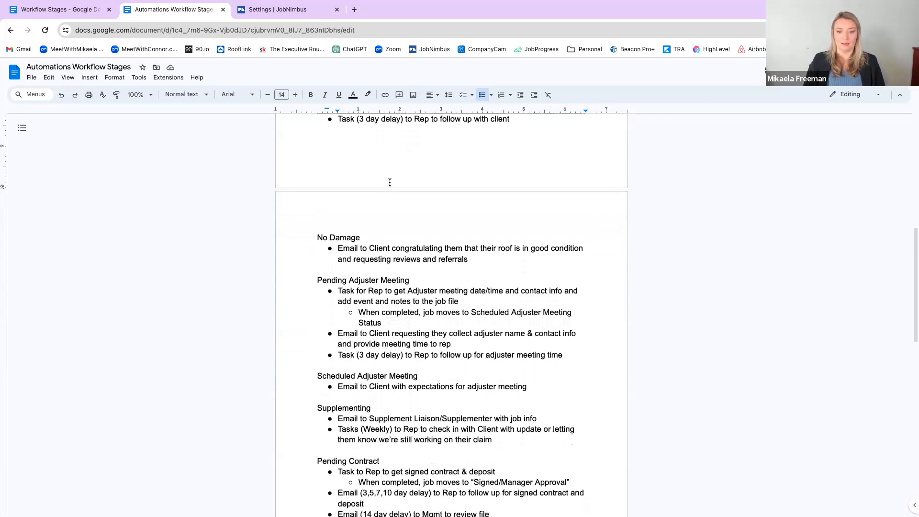
pyautogui.scroll(-1, 390, 183)
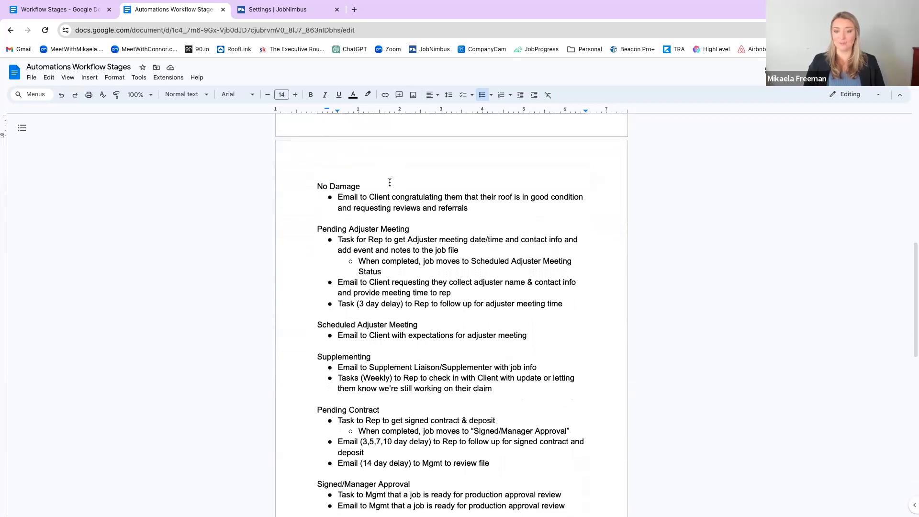
pyautogui.scroll(-1, 390, 183)
pyautogui.scroll(-1, 390, 182)
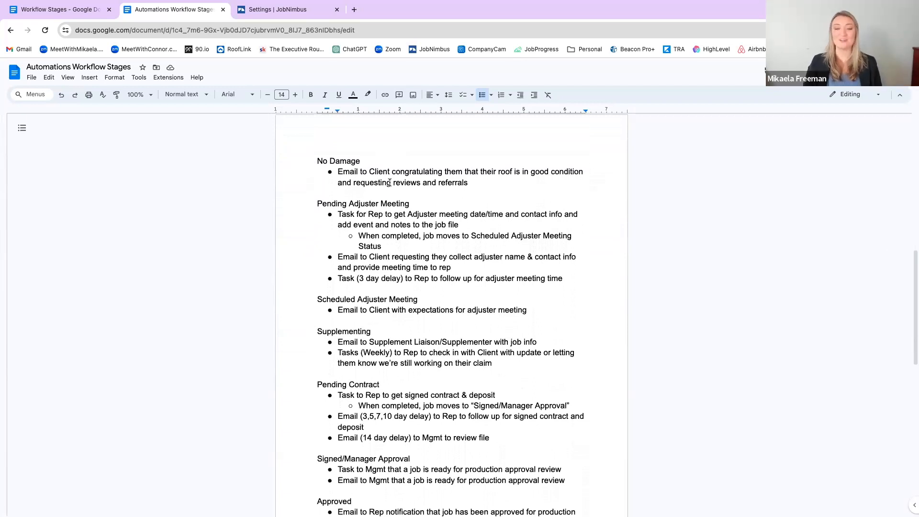
pyautogui.scroll(-2, 390, 182)
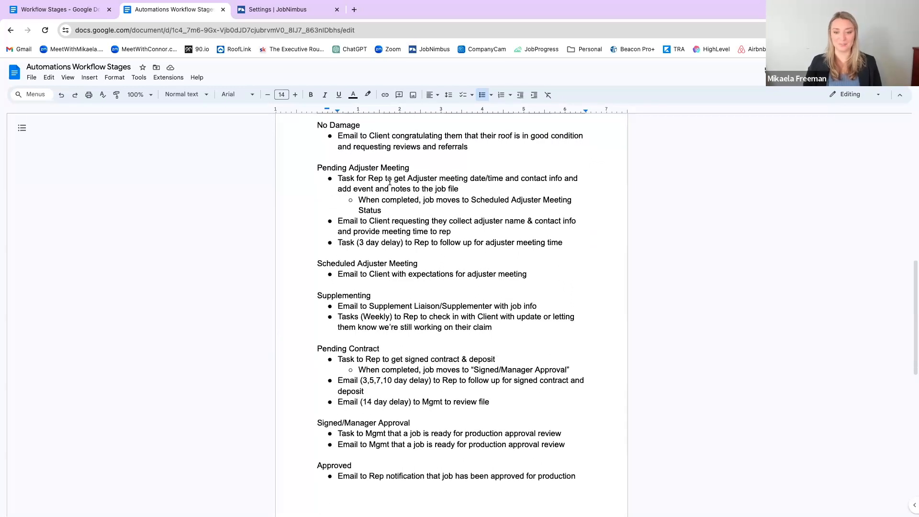
pyautogui.scroll(-1, 389, 182)
pyautogui.scroll(-1, 390, 183)
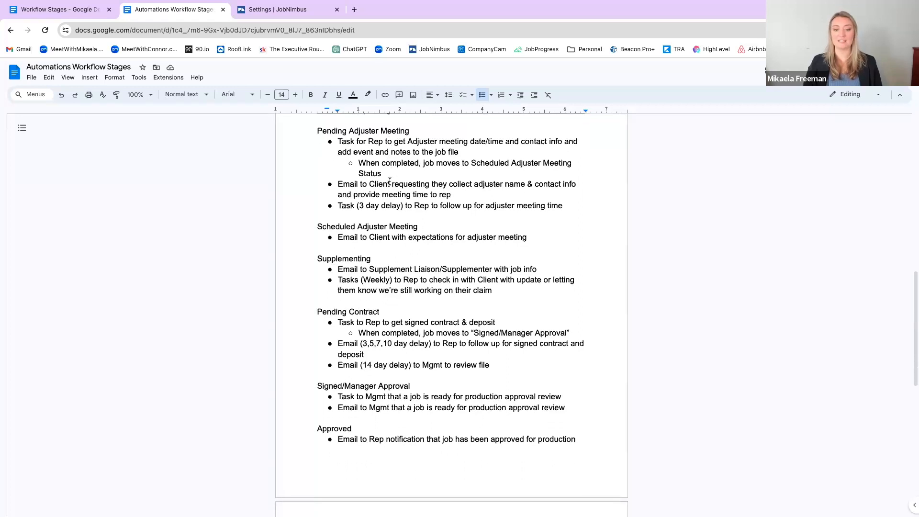
pyautogui.scroll(-4, 389, 182)
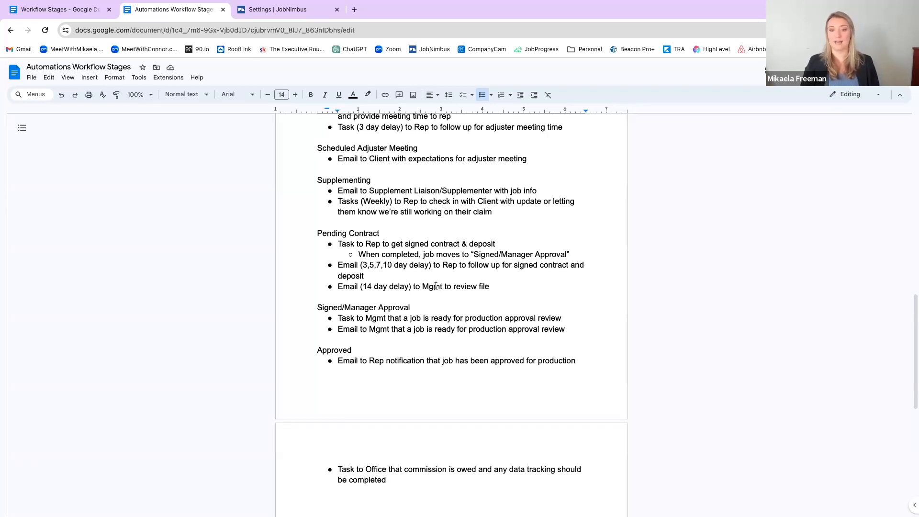
pyautogui.scroll(4, 436, 286)
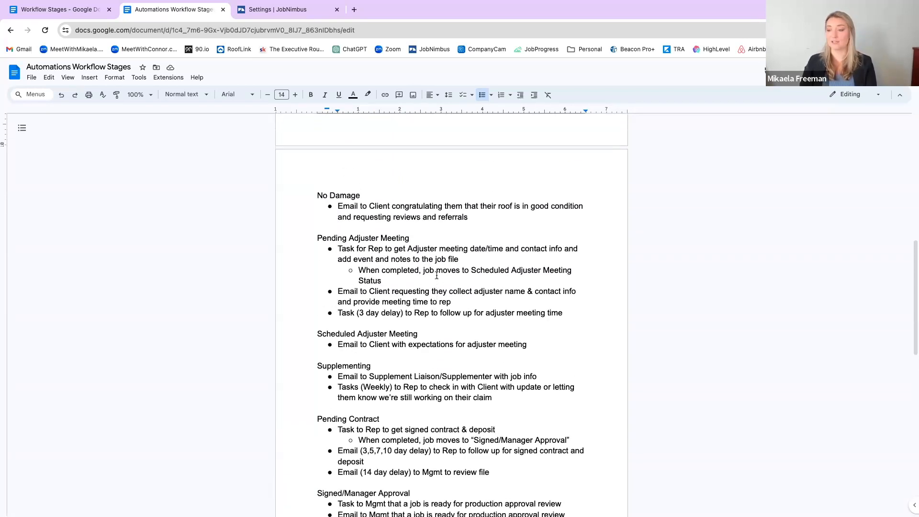
pyautogui.scroll(7, 436, 276)
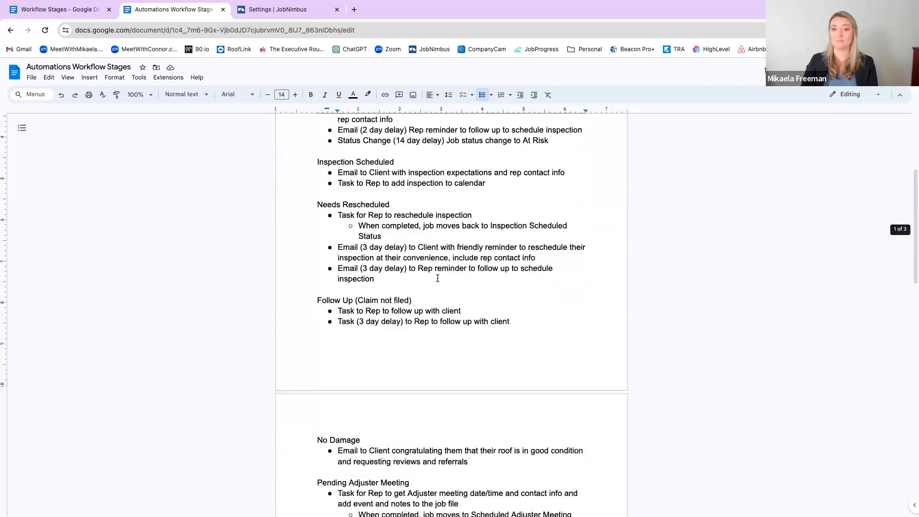
pyautogui.scroll(2, 438, 279)
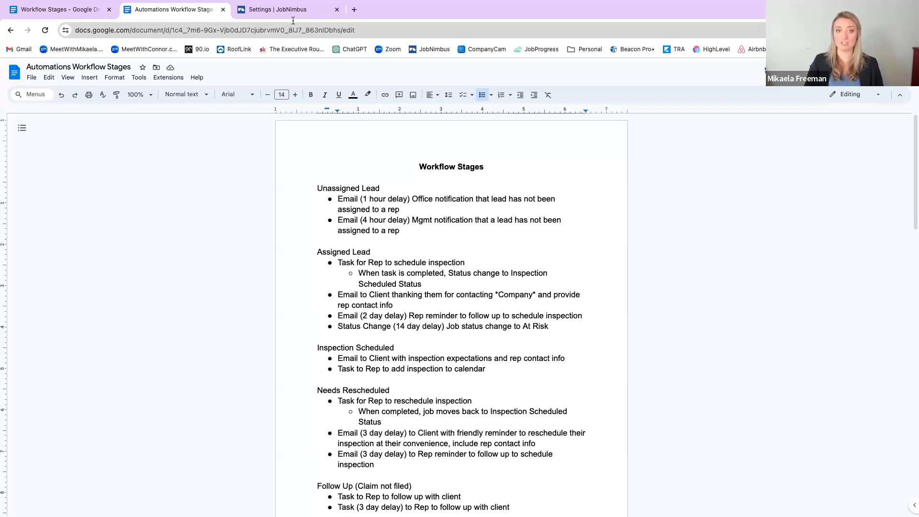
# Step: Switch to the JobNimbus automation settings and start a new automation, opening its trigger type options
pyautogui.click(283, 10)
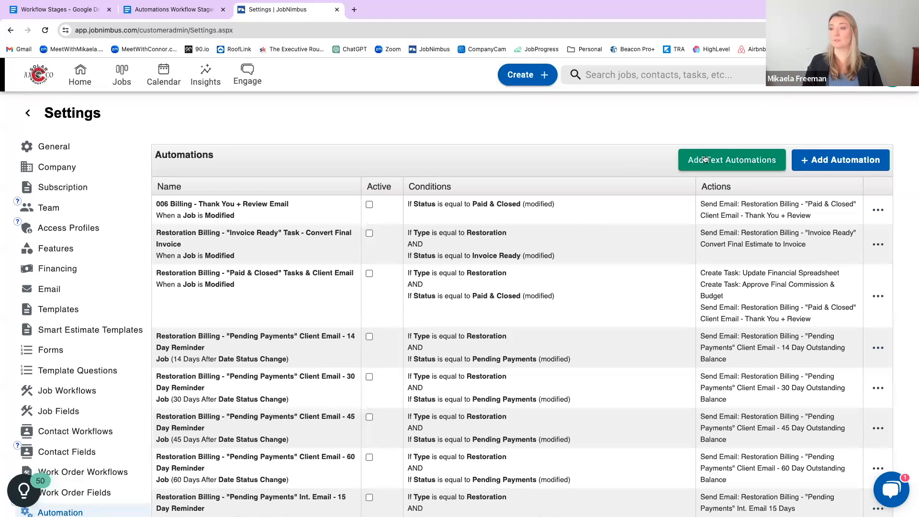
pyautogui.click(852, 163)
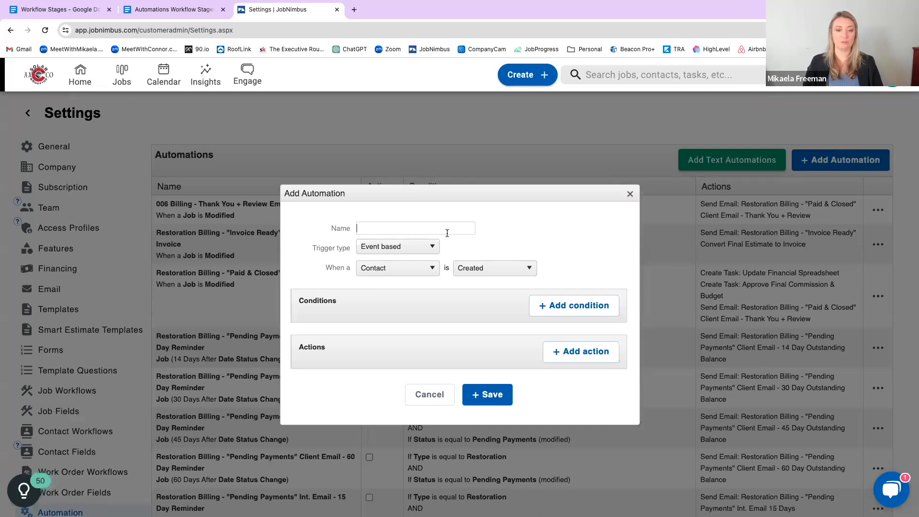
pyautogui.click(388, 252)
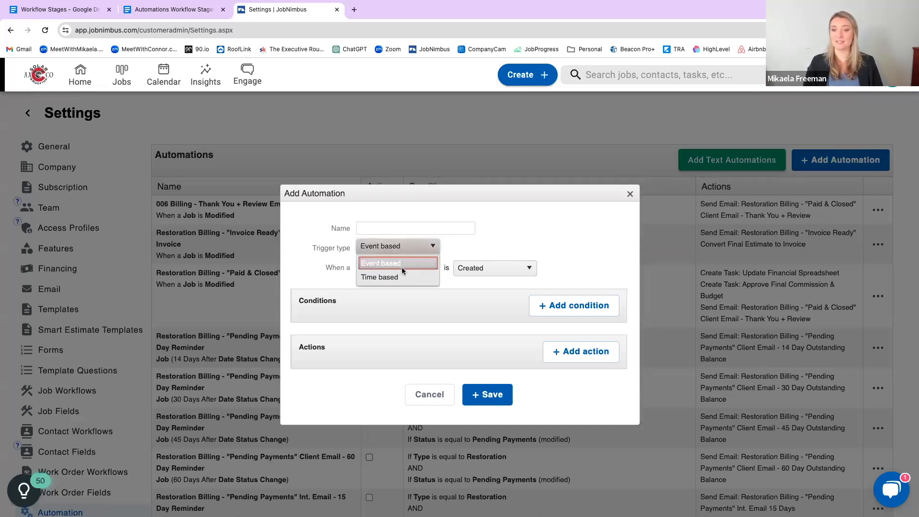
# Step: Switch back to the Automations Workflow Stages document and highlight the Assigned Lead heading for reference
pyautogui.click(180, 14)
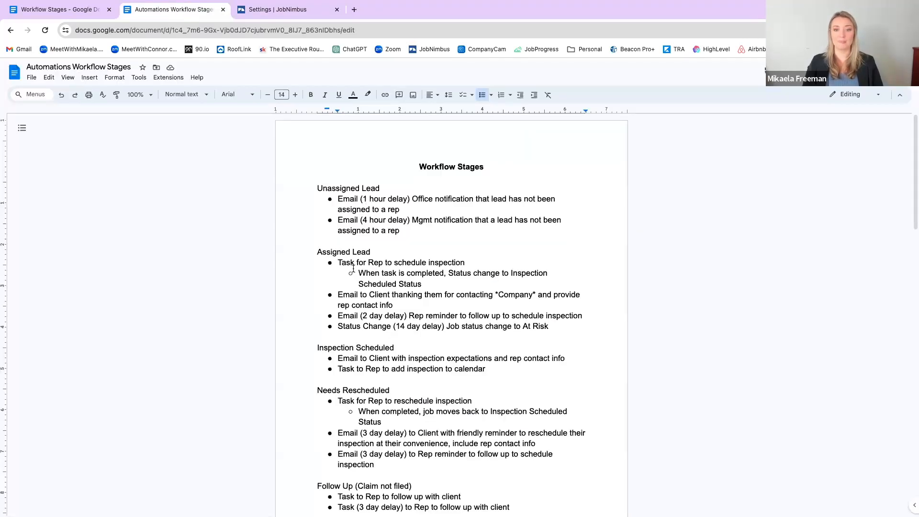
pyautogui.moveTo(371, 252); pyautogui.dragTo(315, 252)
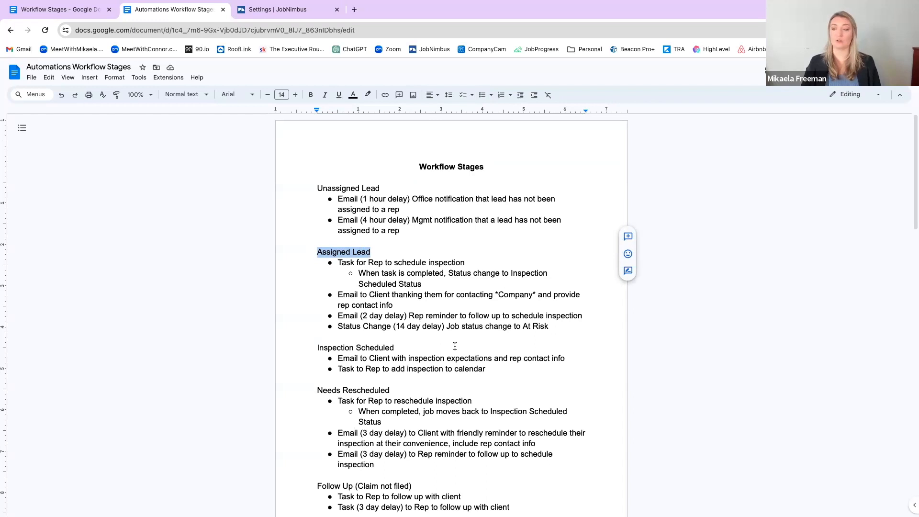
# Step: Switch back to the JobNimbus automation form and choose Event based as the trigger type
pyautogui.hotkey('ctrl', 'Tab')
pyautogui.click(398, 253)
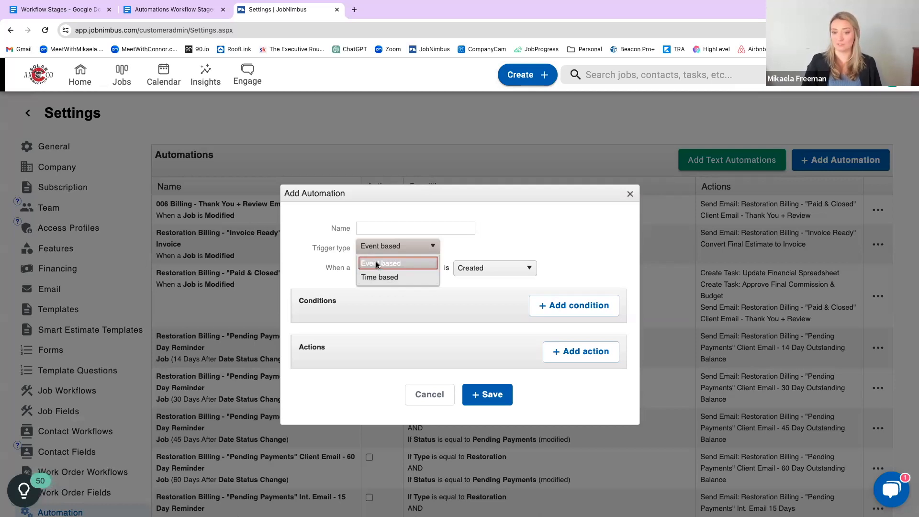
pyautogui.click(378, 264)
# Step: Examine the record types that can trigger an event-based automation, from Contact through Activity
pyautogui.click(397, 270)
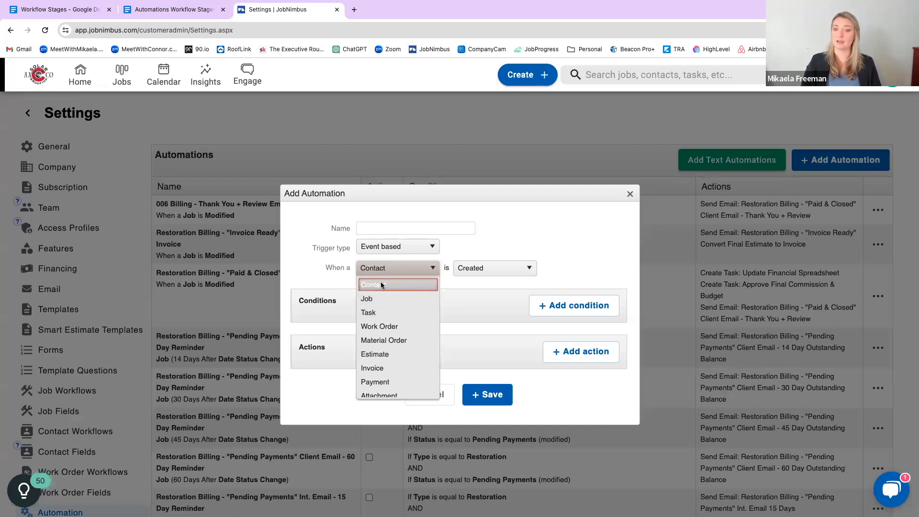
pyautogui.scroll(-1, 411, 288)
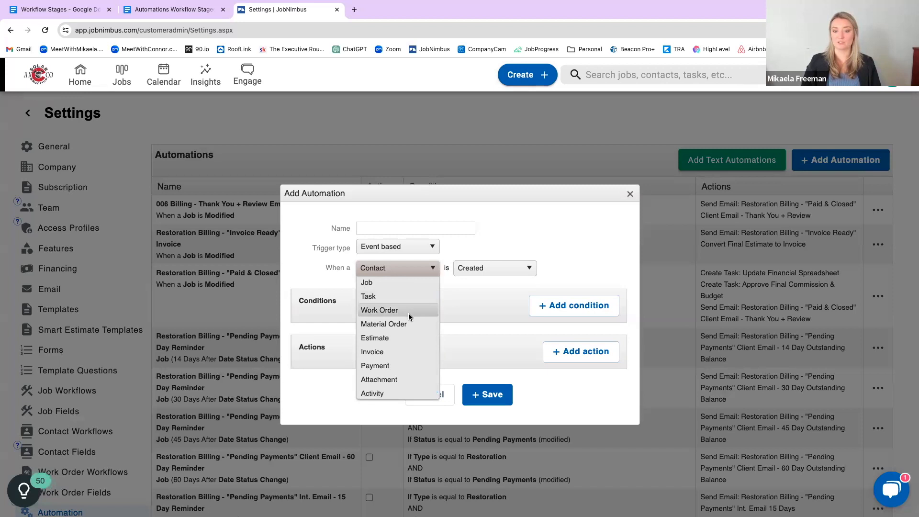
pyautogui.scroll(-1, 408, 324)
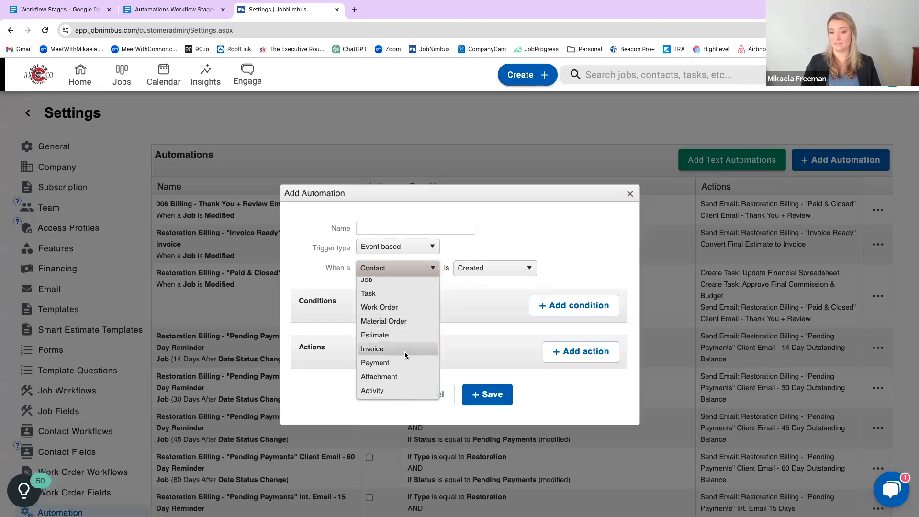
pyautogui.scroll(-1, 404, 366)
pyautogui.click(407, 262)
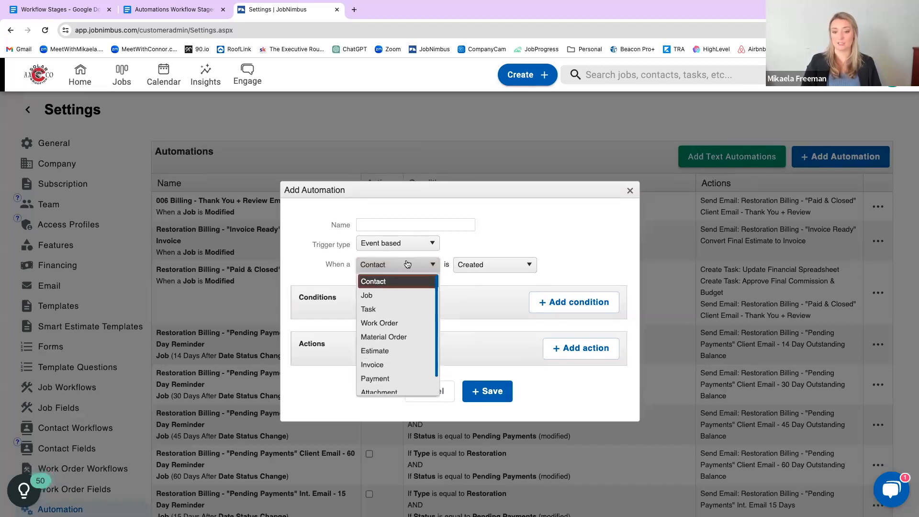
pyautogui.scroll(-1, 401, 345)
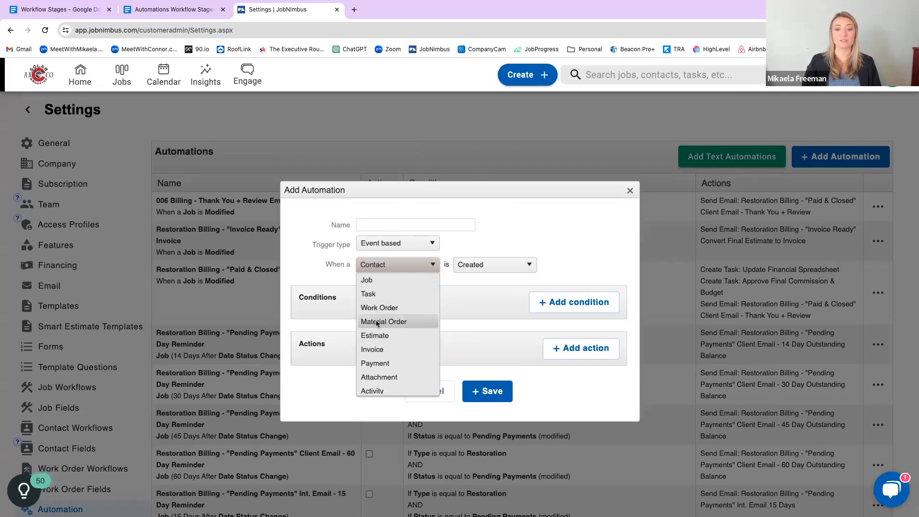
pyautogui.scroll(-1, 381, 320)
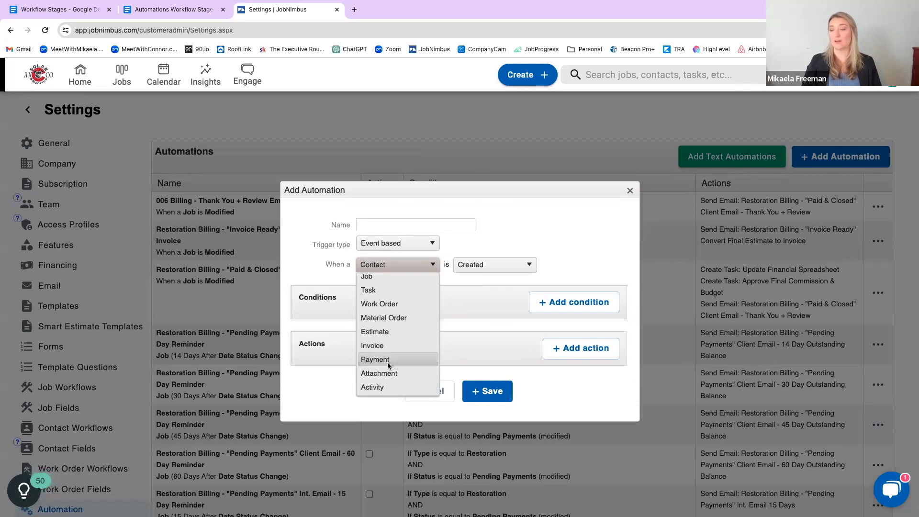
pyautogui.scroll(2, 387, 362)
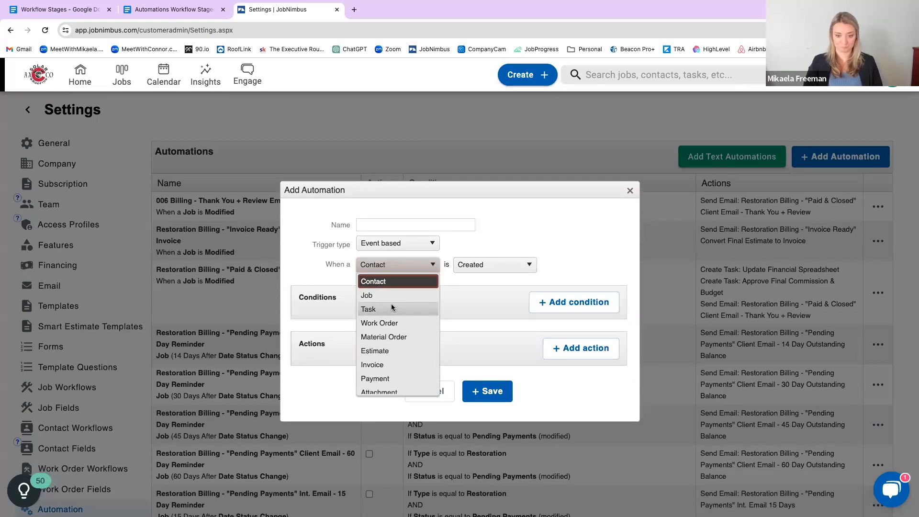
# Step: Switch to the Automations Workflow Stages document and check the Assigned Lead stage and its listed automations
pyautogui.click(174, 10)
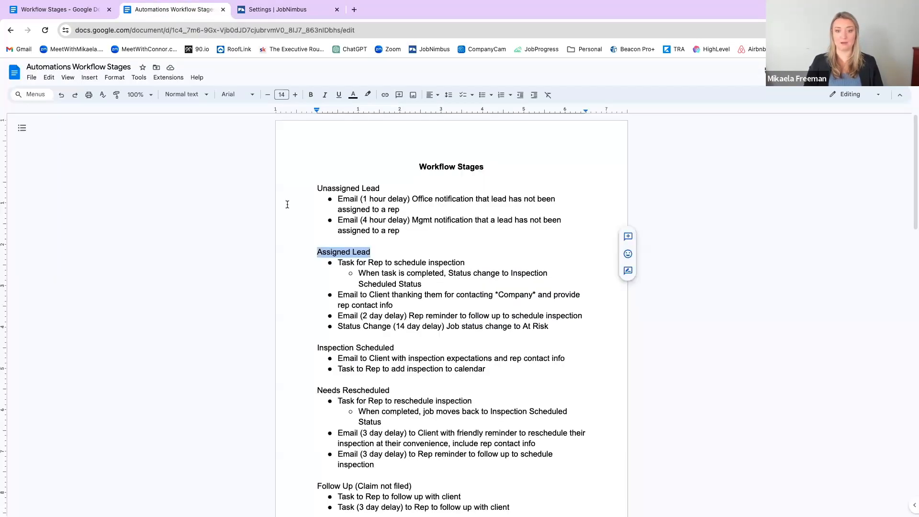
pyautogui.doubleClick(374, 253)
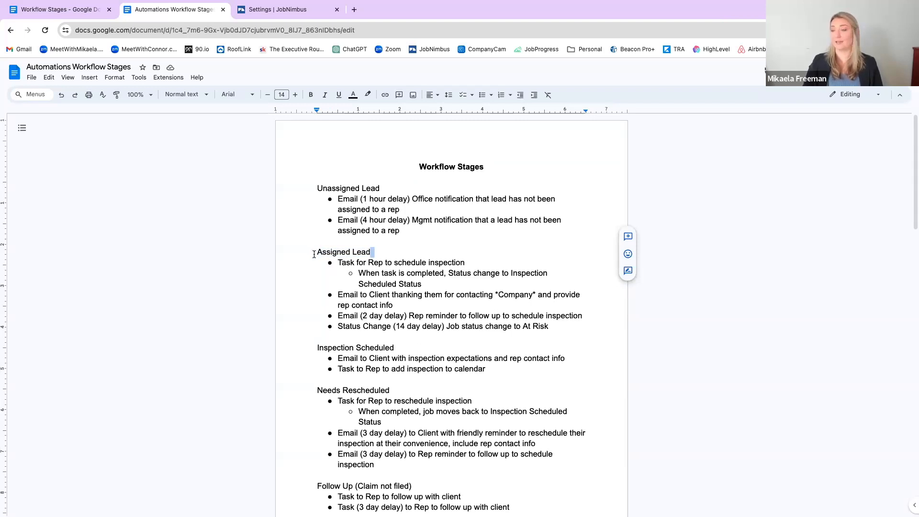
pyautogui.click(336, 296)
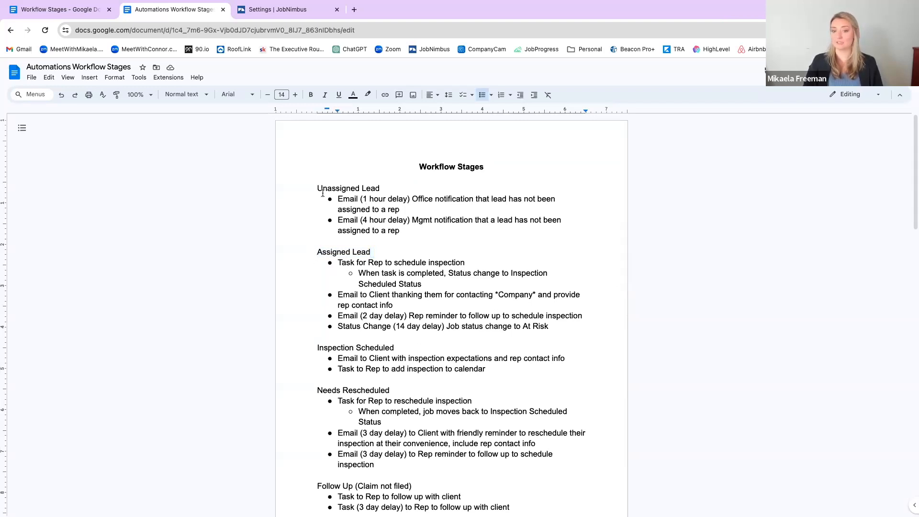
# Step: Return to the JobNimbus automation form and set the trigger to fire when a Job is Created or Modified
pyautogui.click(277, 9)
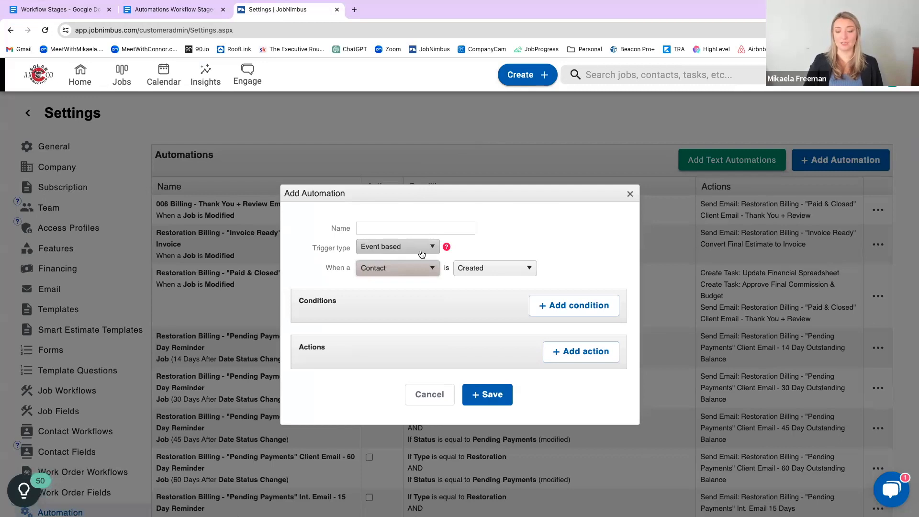
pyautogui.click(422, 271)
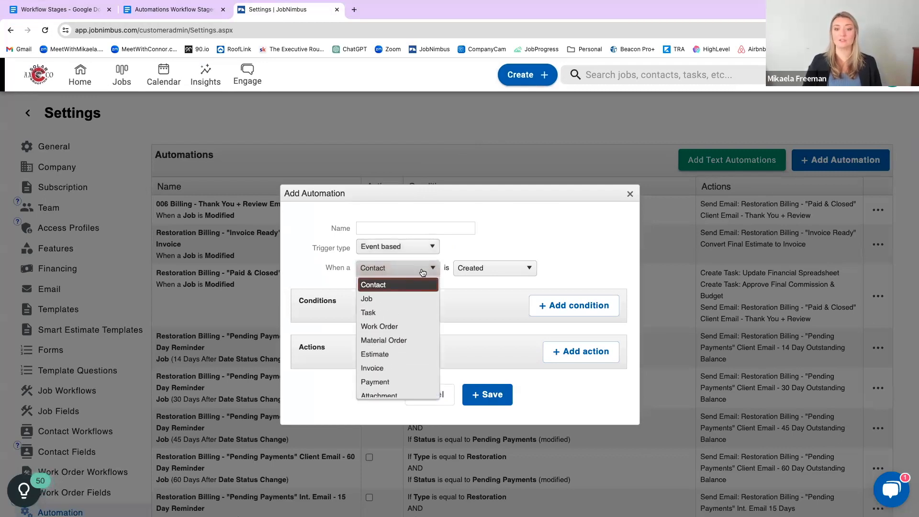
pyautogui.click(395, 297)
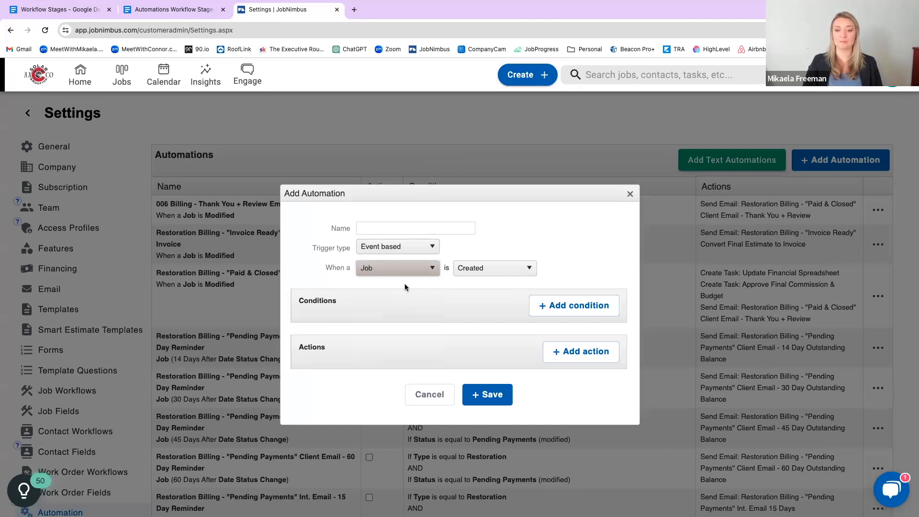
pyautogui.click(496, 271)
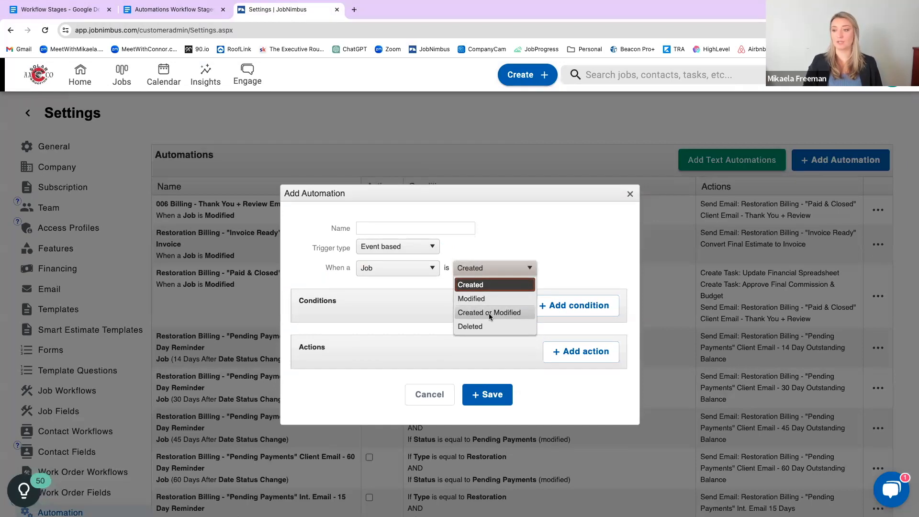
pyautogui.click(501, 313)
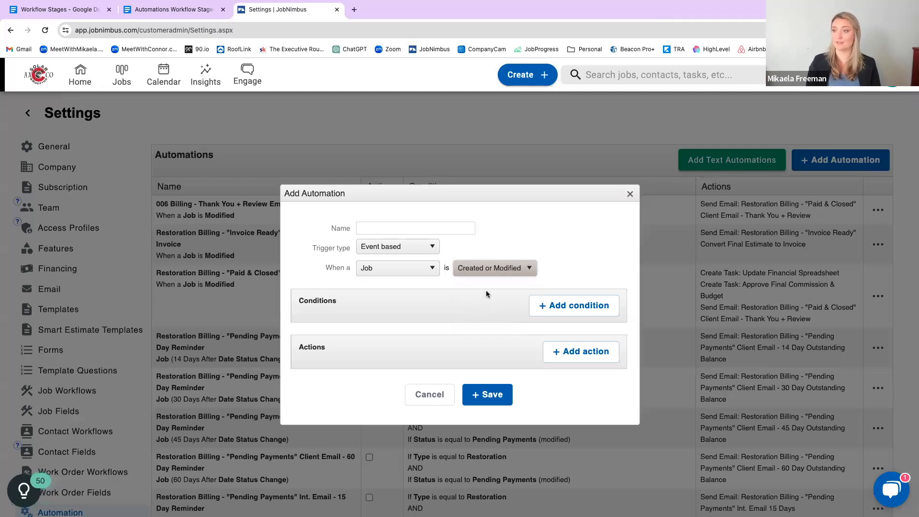
pyautogui.click(503, 269)
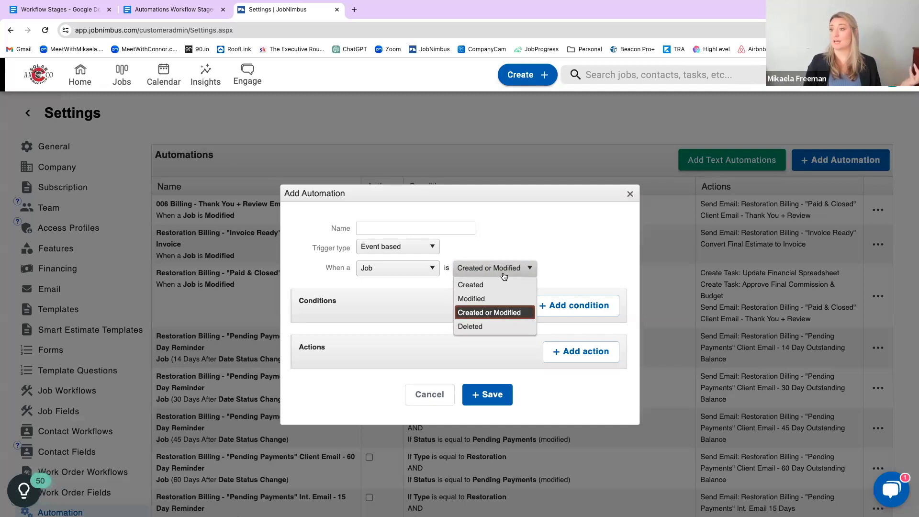
pyautogui.click(482, 311)
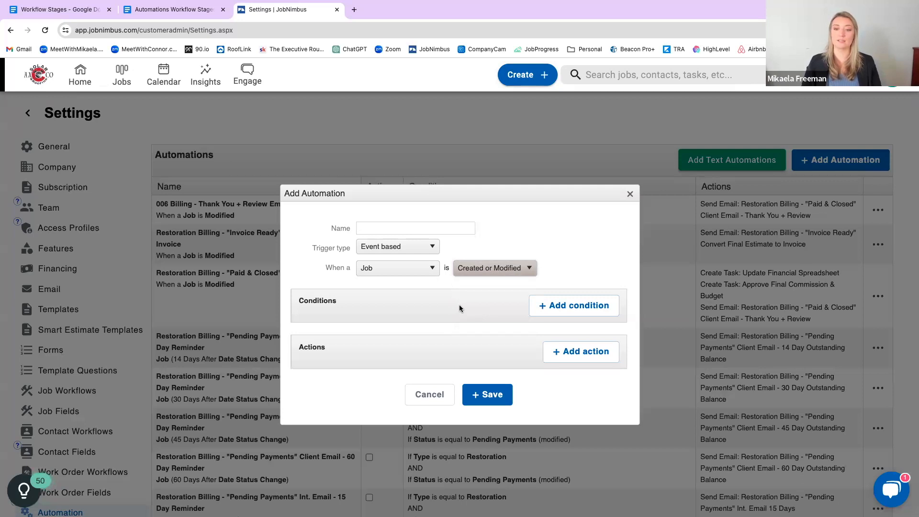
# Step: Add a job condition requiring Type is Restoration
pyautogui.click(566, 312)
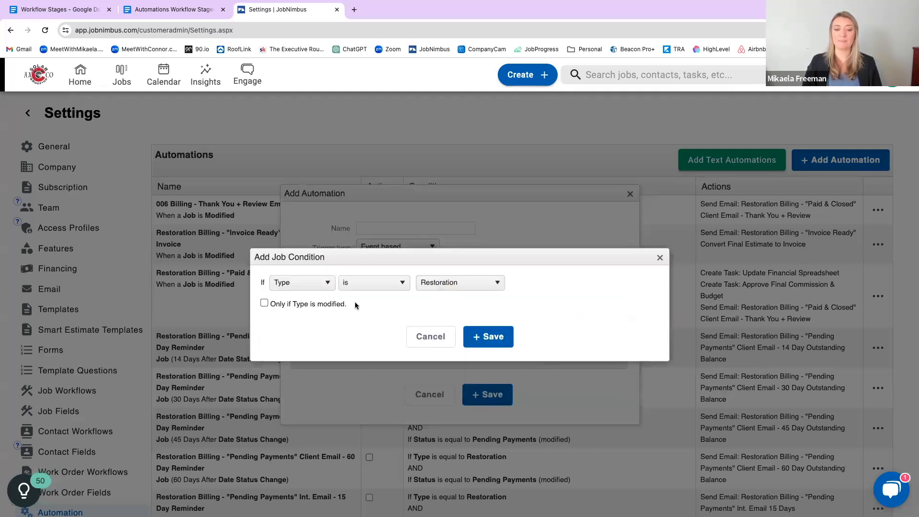
pyautogui.click(435, 287)
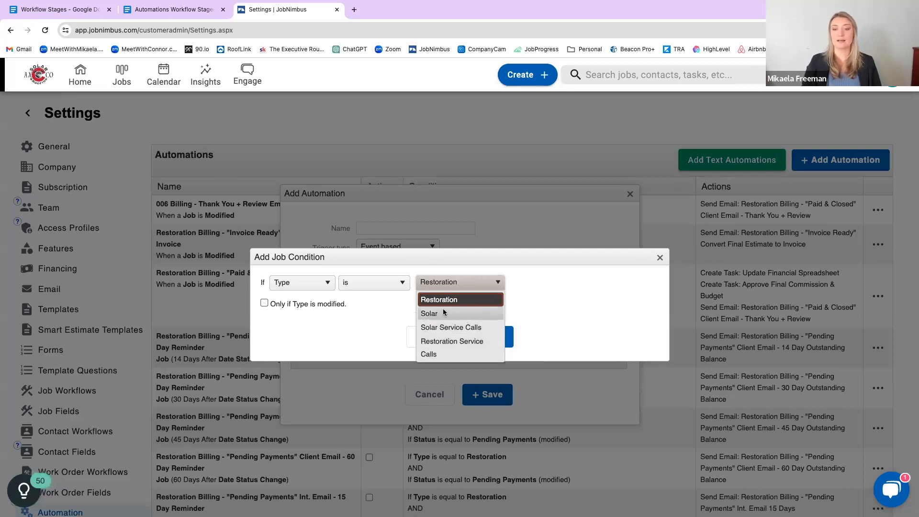
pyautogui.click(453, 300)
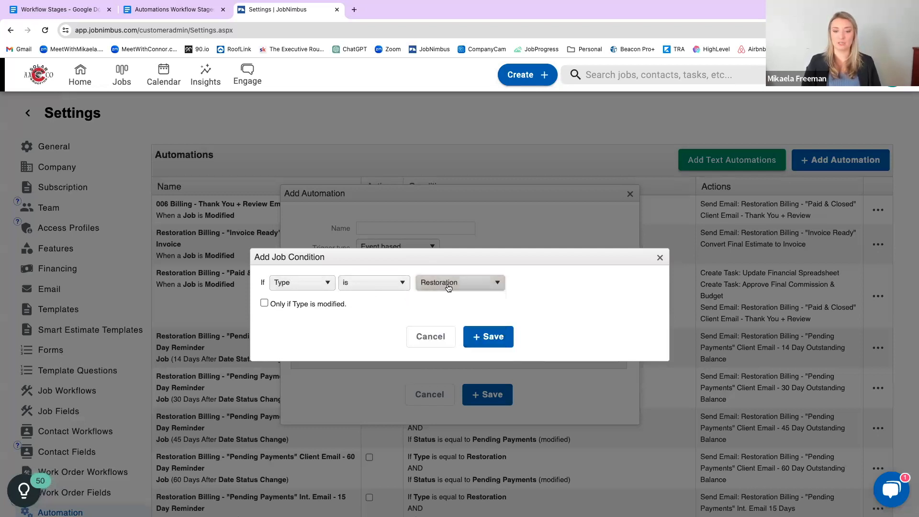
pyautogui.click(491, 339)
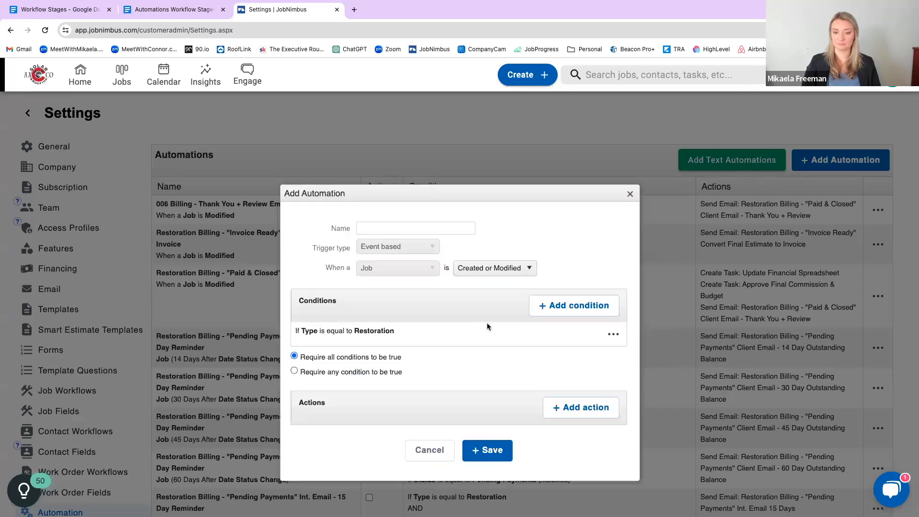
# Step: Add a second job condition requiring Status is Assigned Lead, applied only if Status is modified
pyautogui.click(565, 308)
pyautogui.click(316, 282)
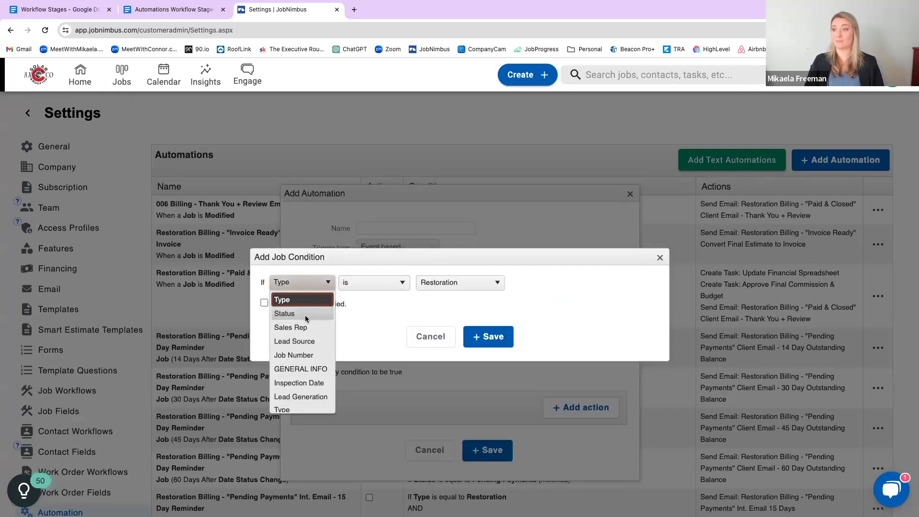
pyautogui.click(305, 314)
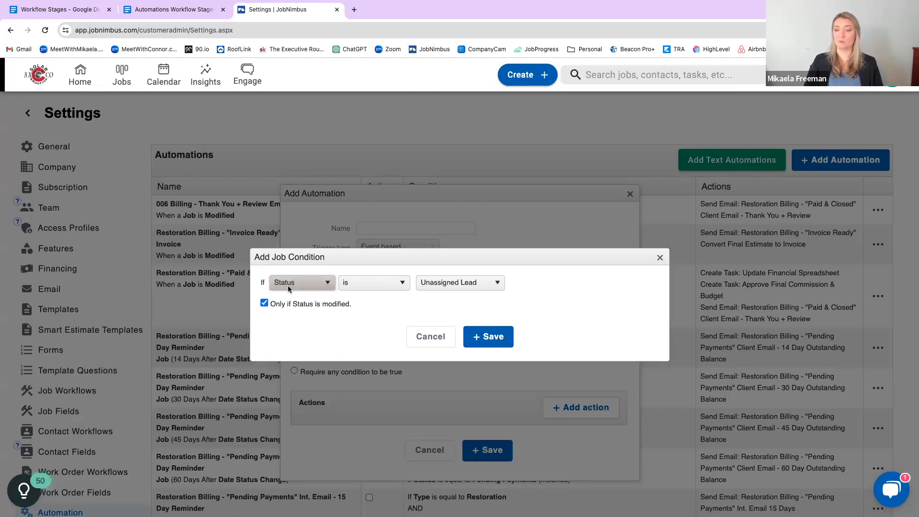
pyautogui.click(454, 283)
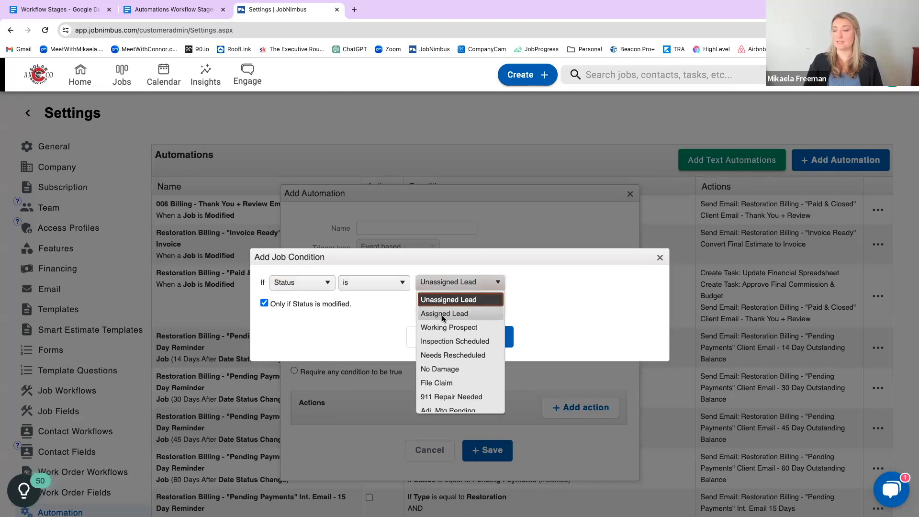
pyautogui.click(443, 316)
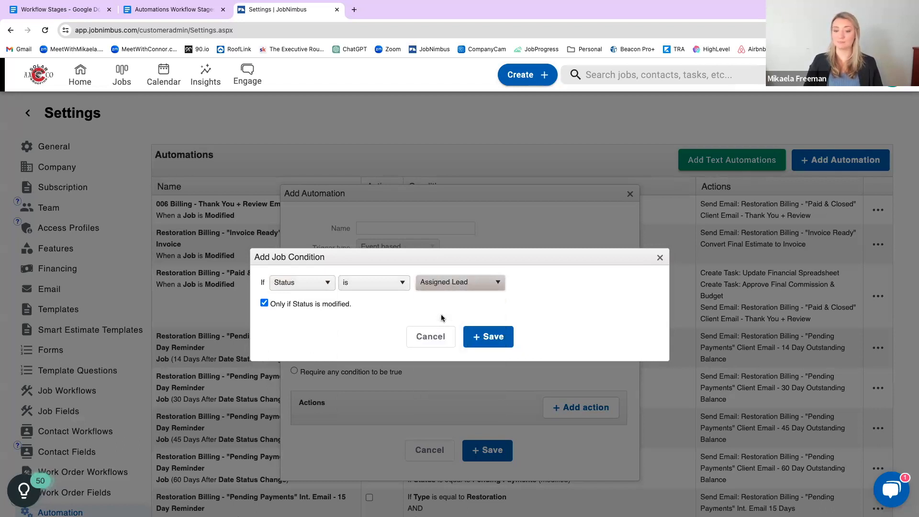
pyautogui.click(499, 339)
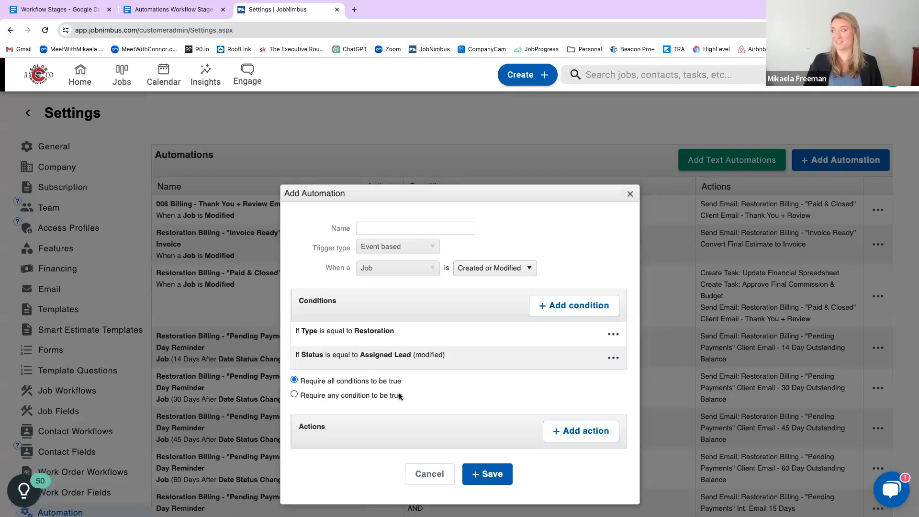
# Step: Review the automation's two conditions by highlighting the Type line and the Status line in turn
pyautogui.moveTo(398, 334); pyautogui.dragTo(294, 337)
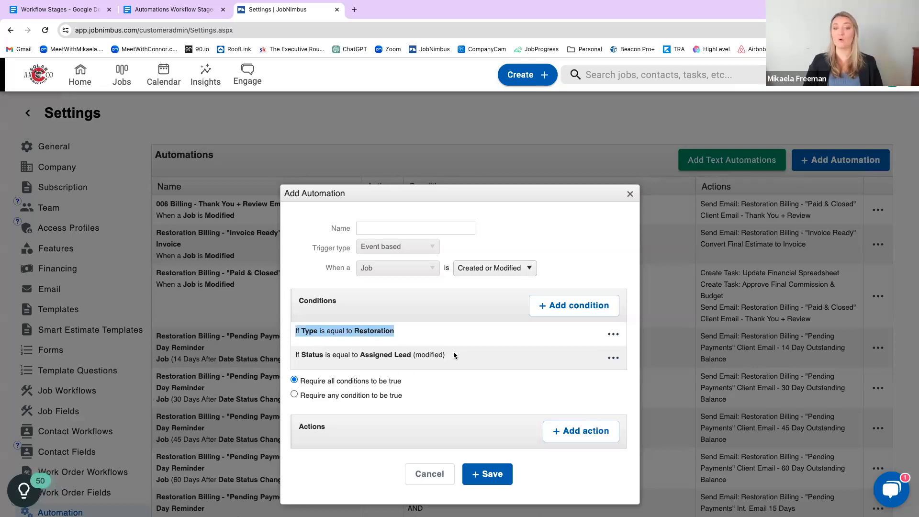
pyautogui.moveTo(454, 355); pyautogui.dragTo(295, 357)
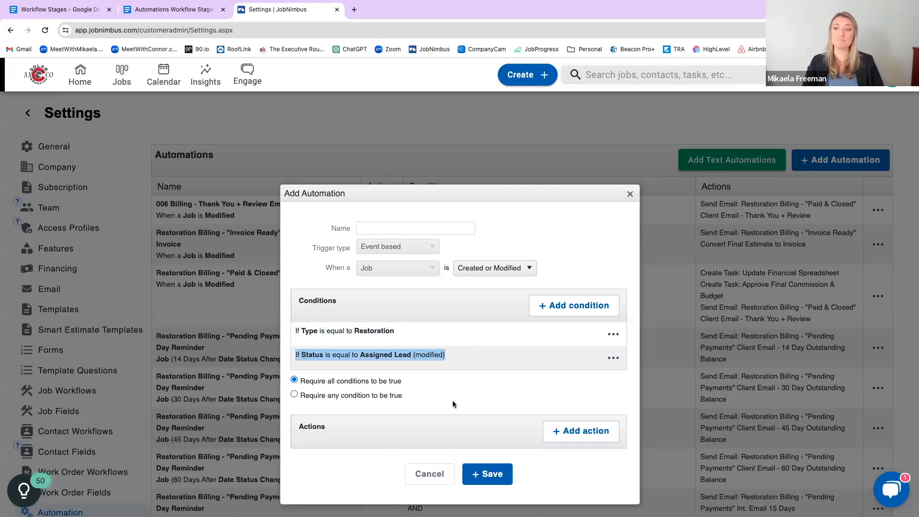
pyautogui.click(434, 399)
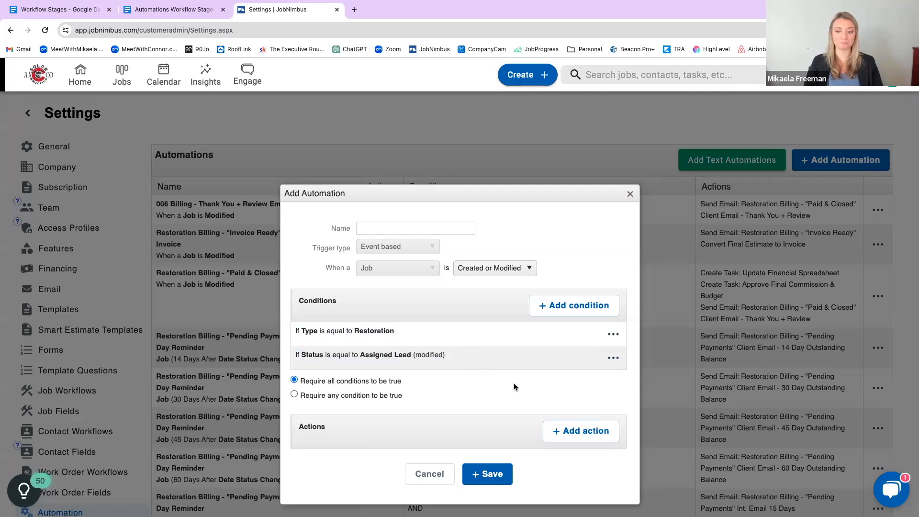
pyautogui.scroll(-1, 513, 383)
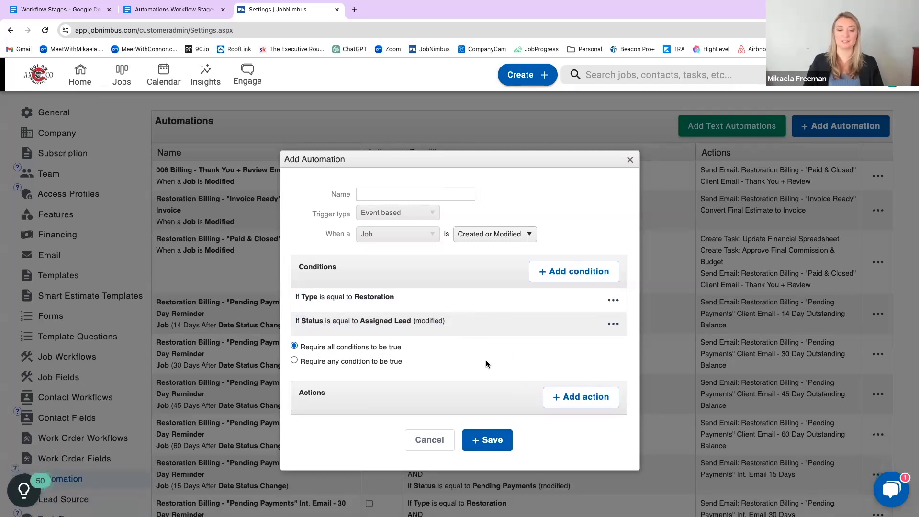
pyautogui.click(585, 404)
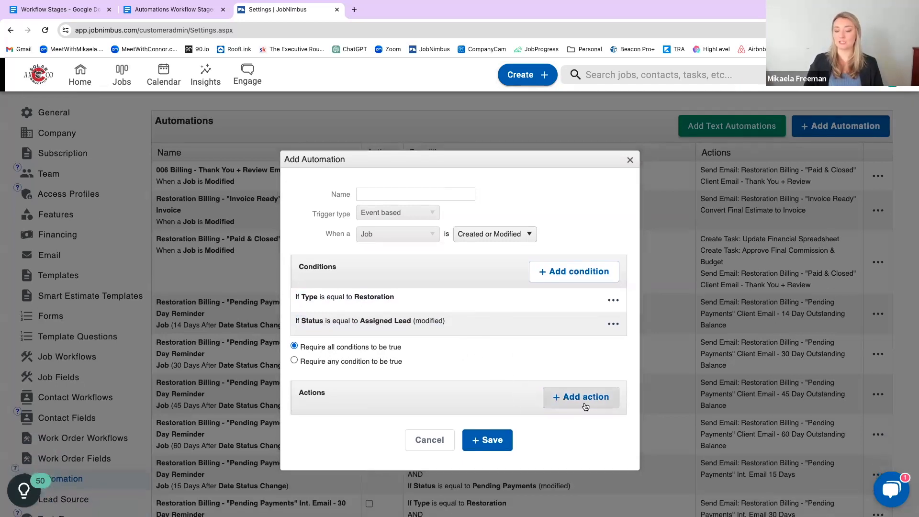
pyautogui.click(483, 297)
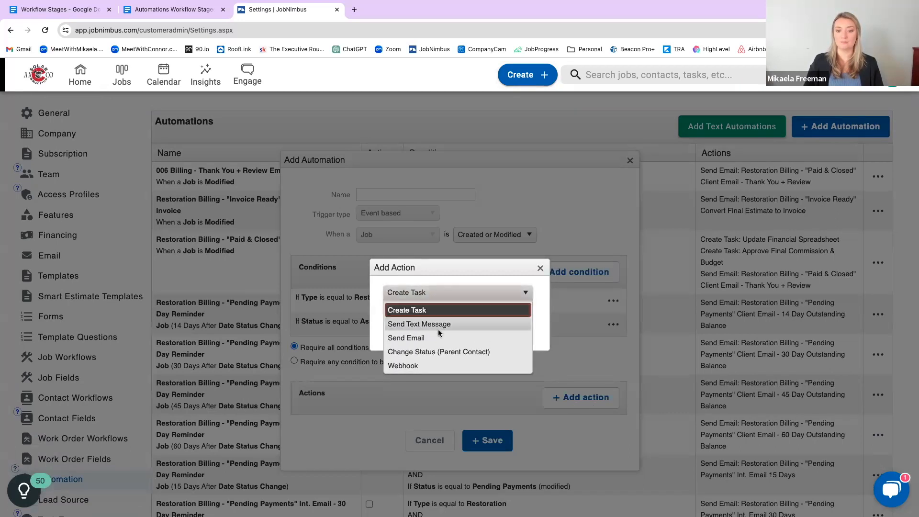
pyautogui.click(415, 339)
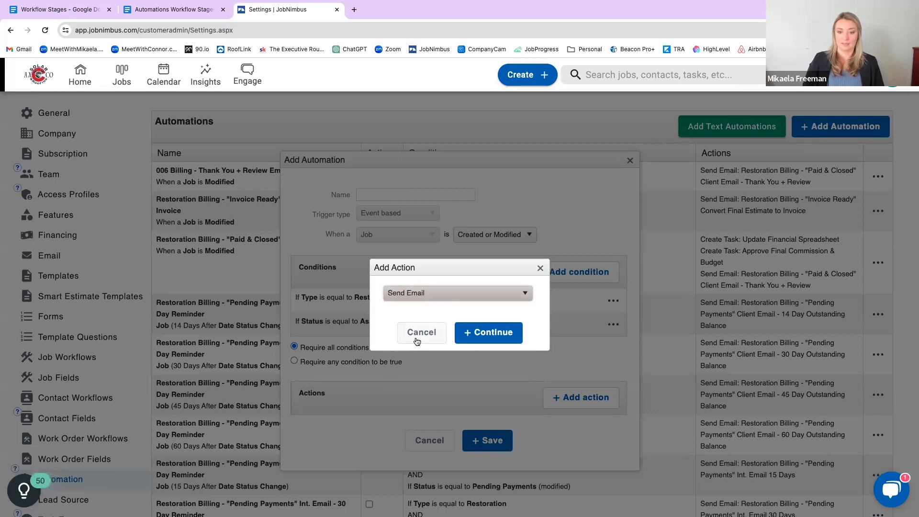
pyautogui.click(485, 338)
pyautogui.click(411, 301)
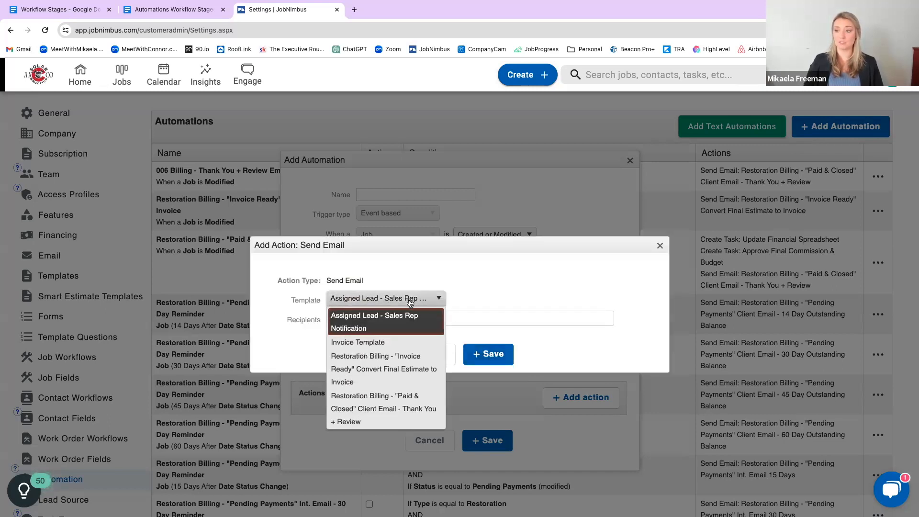
pyautogui.scroll(-2, 378, 381)
pyautogui.scroll(-5, 378, 380)
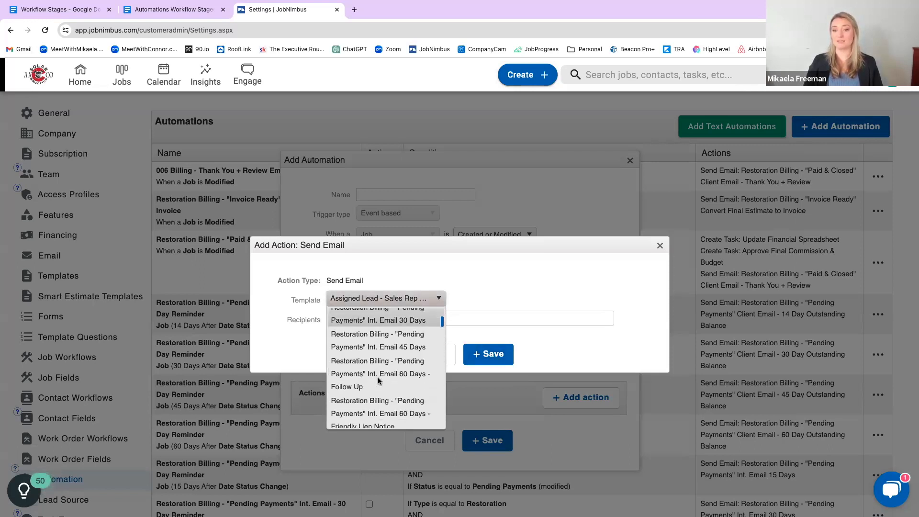
pyautogui.scroll(-3, 379, 381)
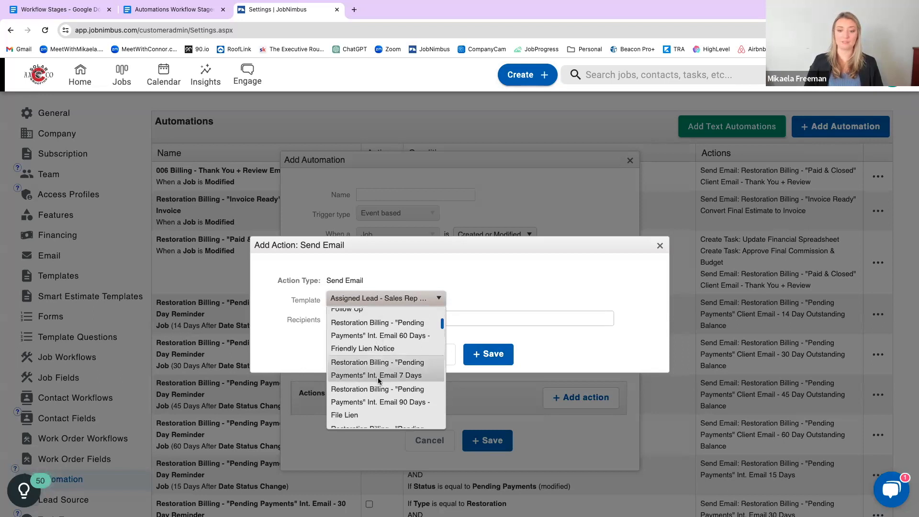
pyautogui.click(535, 299)
pyautogui.click(429, 354)
# Step: Start a Create Task action for the automation and set both its task type and task name to Task
pyautogui.click(584, 405)
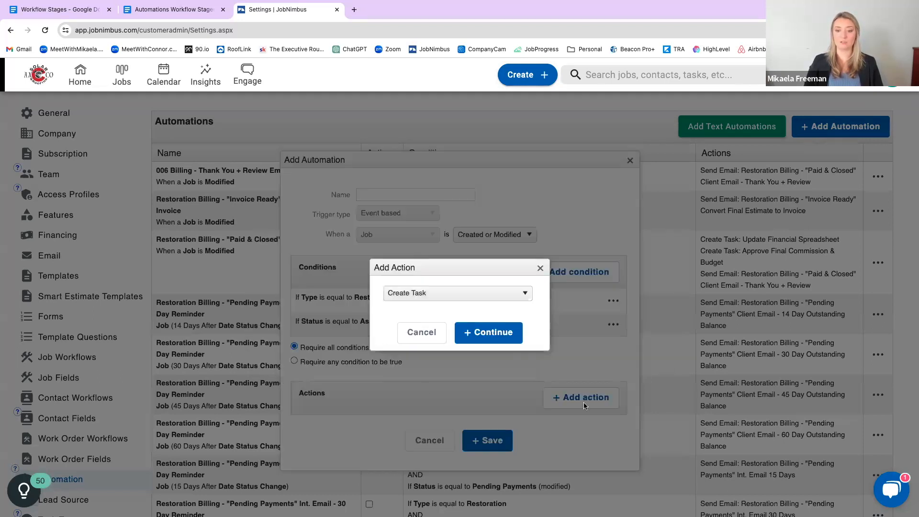
pyautogui.click(481, 337)
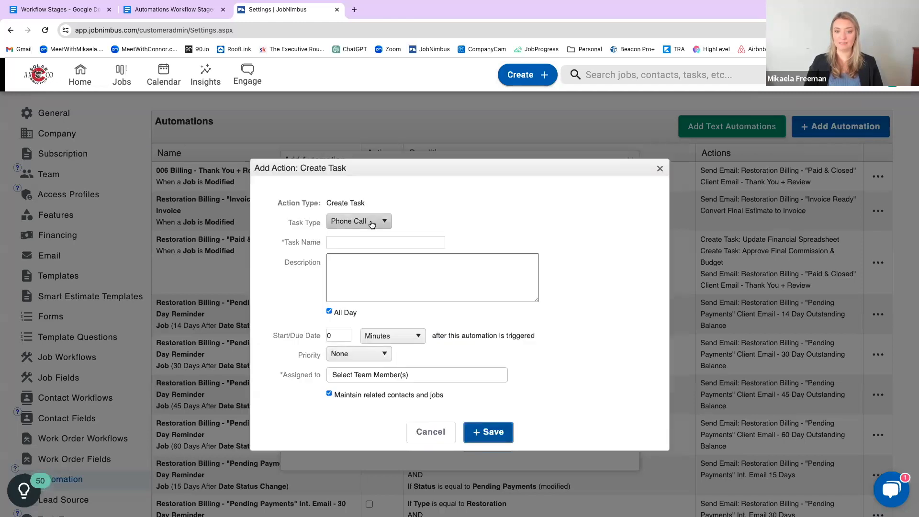
pyautogui.click(372, 225)
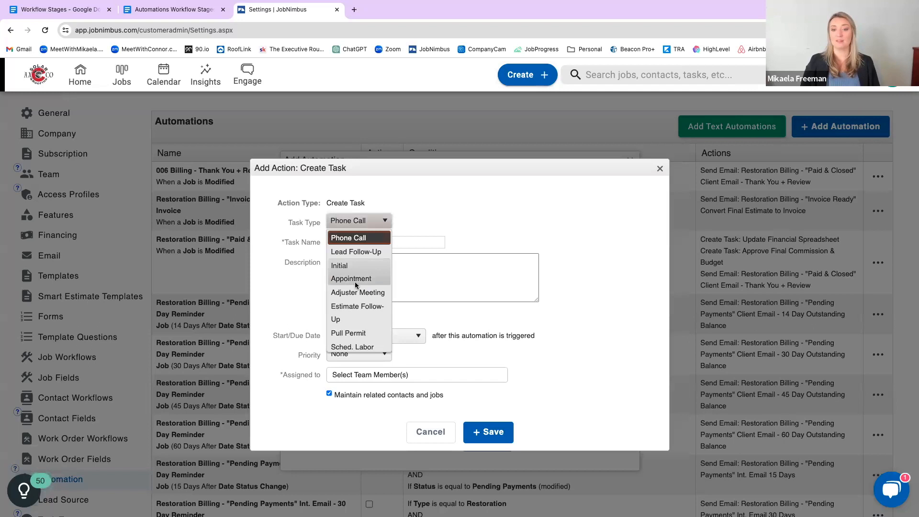
pyautogui.scroll(-1, 362, 290)
pyautogui.scroll(-3, 362, 289)
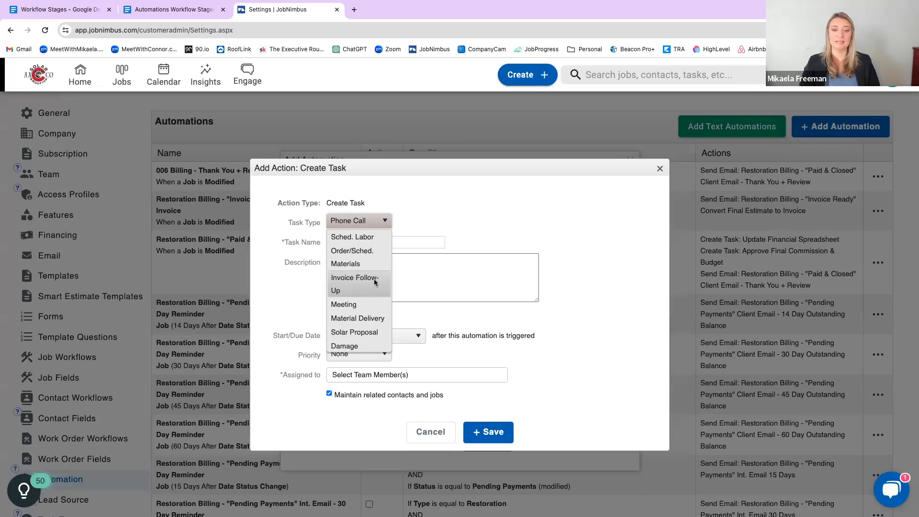
pyautogui.scroll(3, 375, 278)
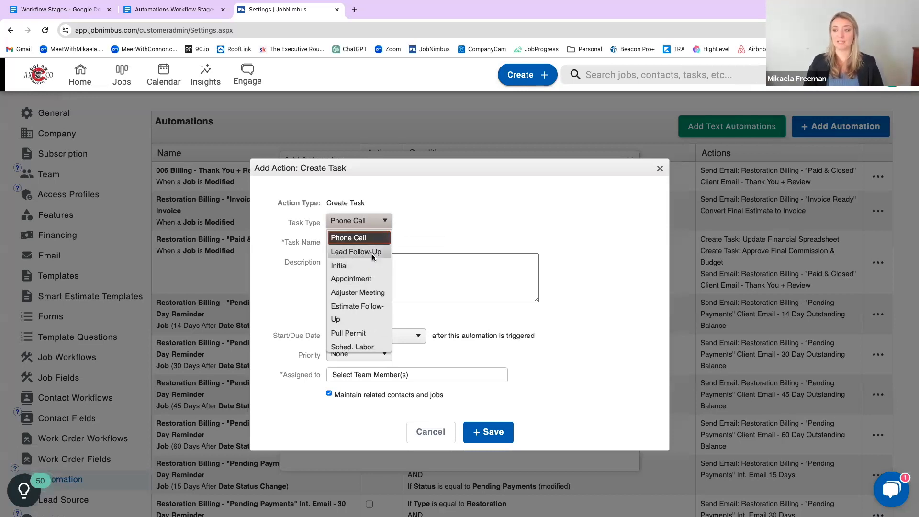
pyautogui.scroll(-15, 372, 252)
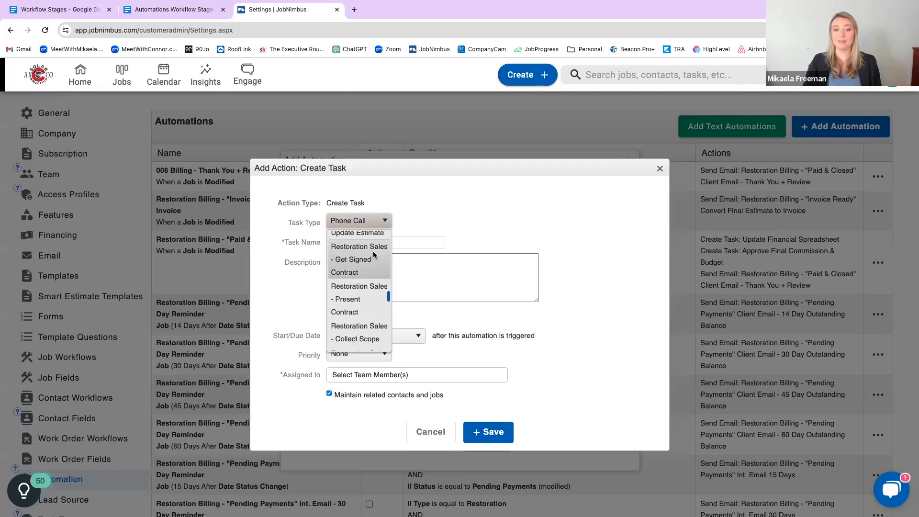
pyautogui.scroll(6, 372, 256)
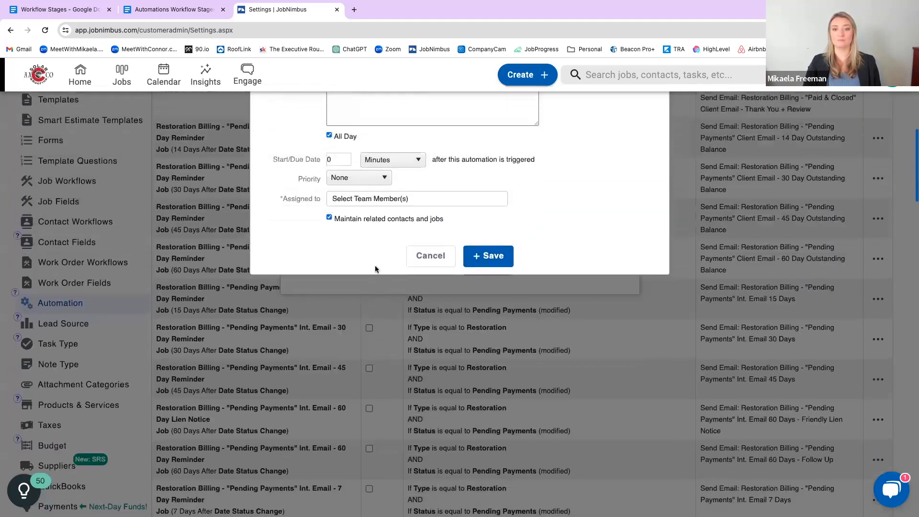
pyautogui.click(371, 179)
pyautogui.scroll(-10, 359, 254)
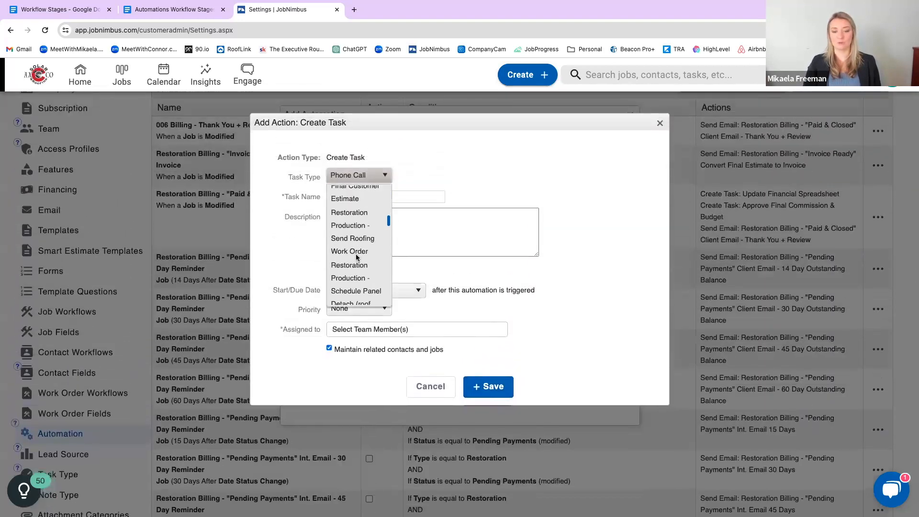
pyautogui.click(342, 297)
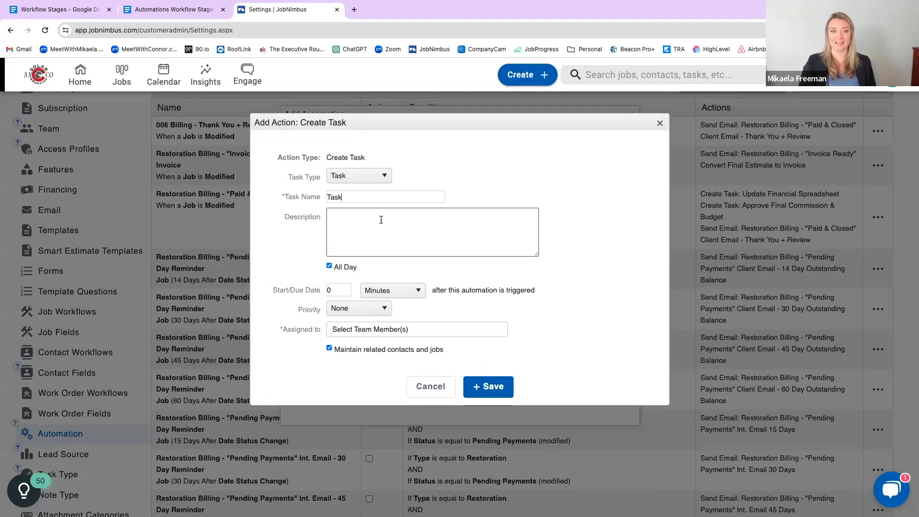
# Step: Switch to the Automations Workflow Stages document and highlight the Assigned Lead schedule-inspection task and its status-change note
pyautogui.hotkey('ctrl', 'shift', 'Tab')
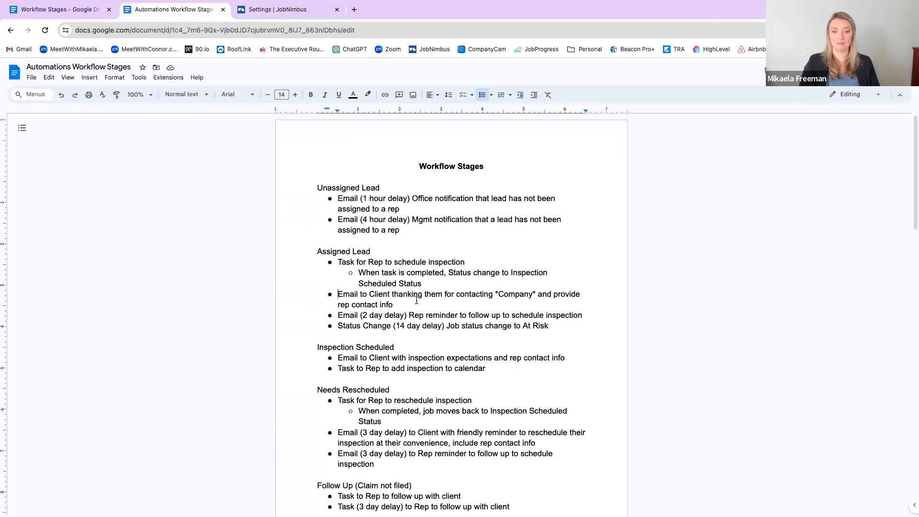
pyautogui.click(412, 261)
pyautogui.moveTo(393, 261); pyautogui.dragTo(475, 265)
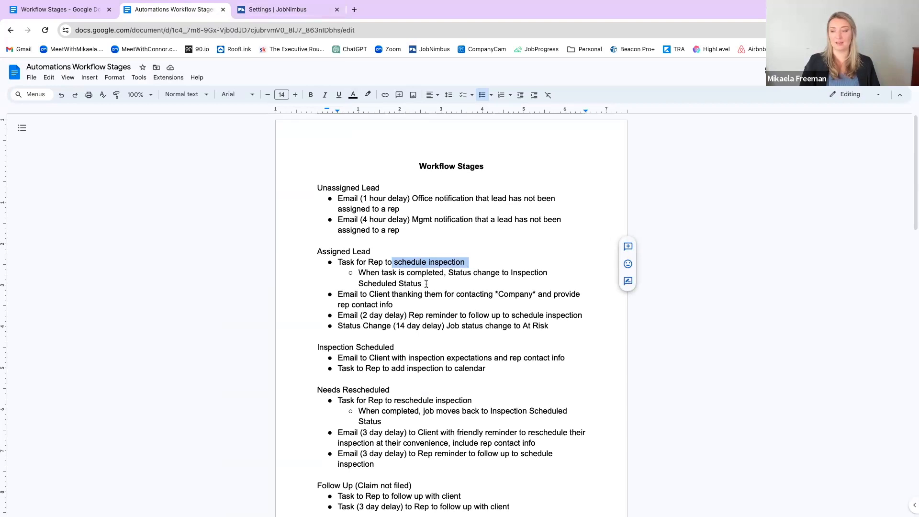
pyautogui.moveTo(424, 284); pyautogui.dragTo(358, 276)
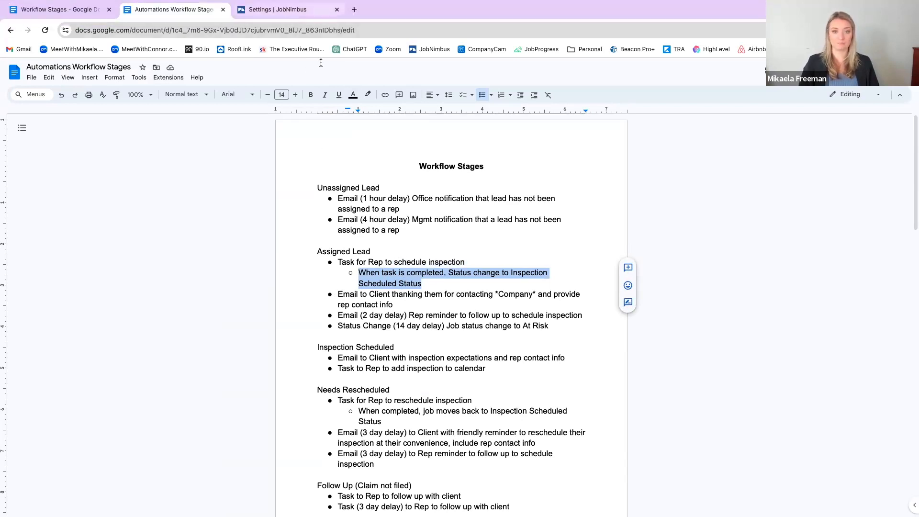
# Step: Return to the JobNimbus Create Task form and change the task type to Restoration Sales - Add't Trades Update Estimate
pyautogui.click(293, 12)
pyautogui.click(369, 177)
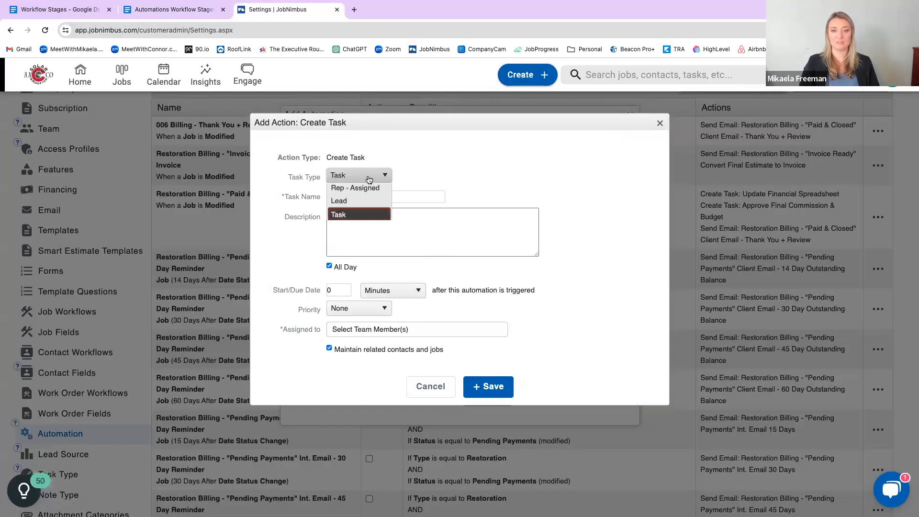
pyautogui.scroll(6, 366, 252)
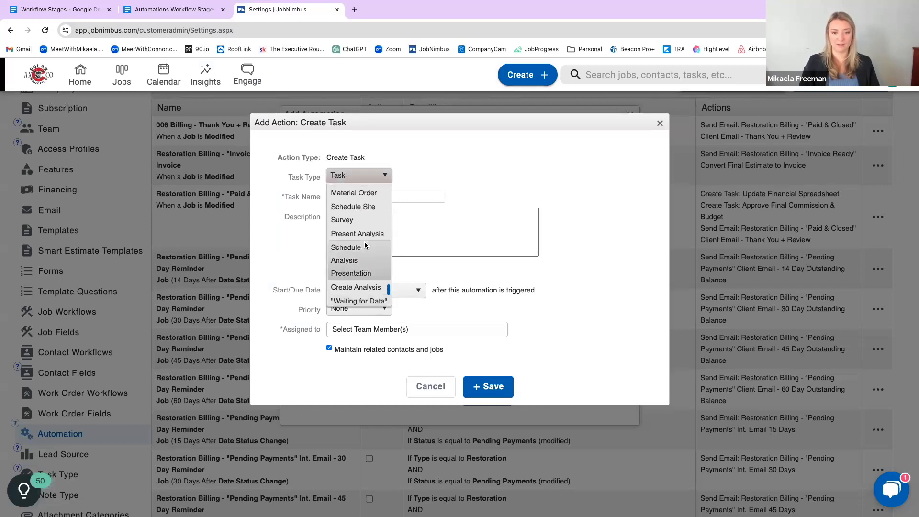
pyautogui.scroll(5, 365, 245)
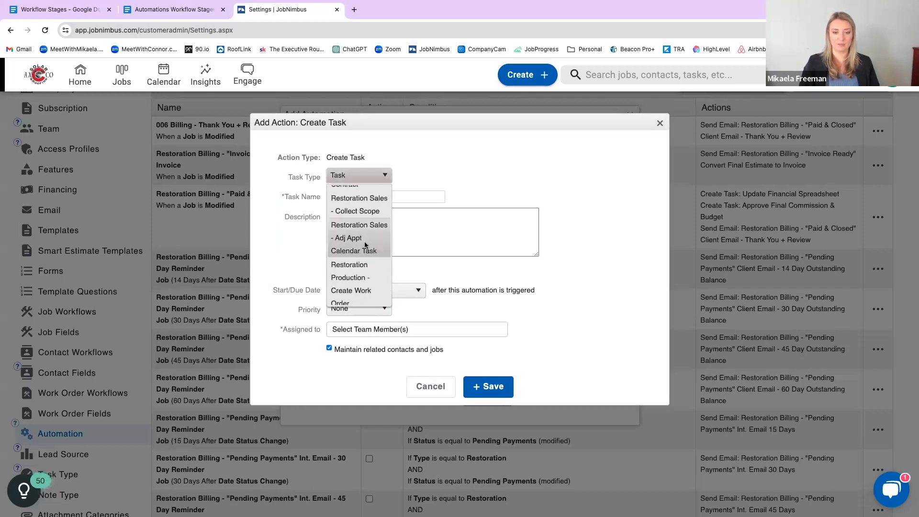
pyautogui.scroll(5, 366, 246)
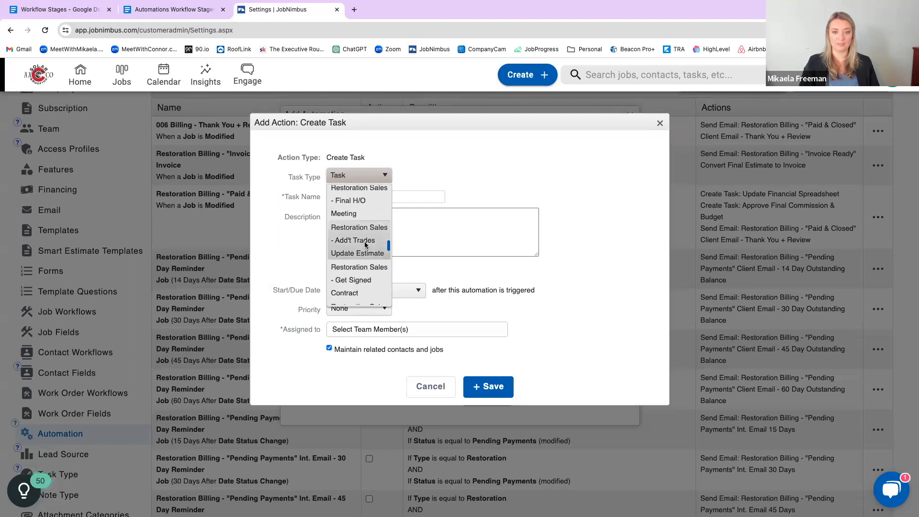
pyautogui.click(365, 245)
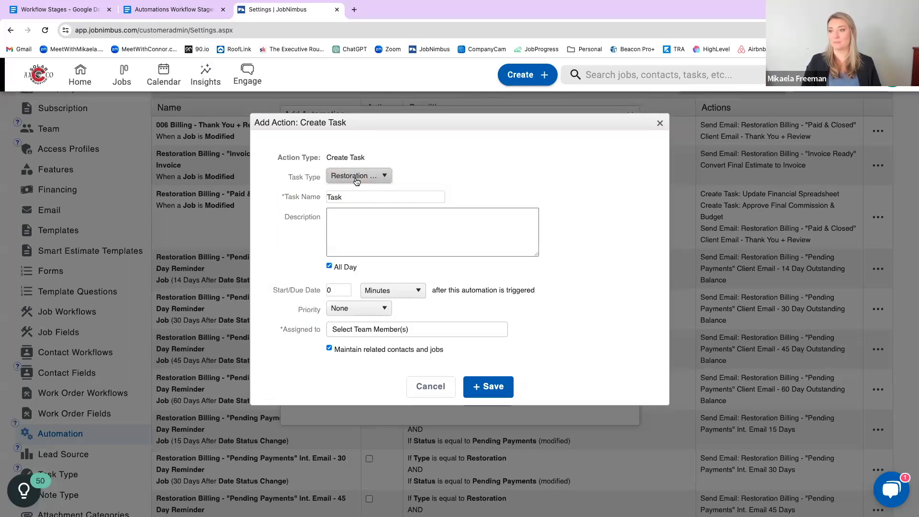
# Step: In the Automations Workflow Stages document, add the sub-bullet "Task Type: Schedule Inspection" below the Assigned Lead status-change note
pyautogui.click(160, 14)
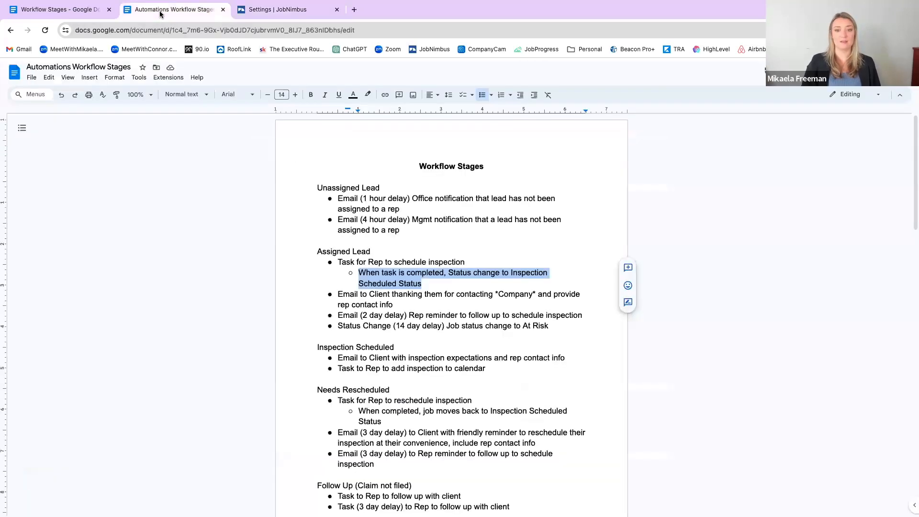
pyautogui.click(447, 286)
pyautogui.press('Return')
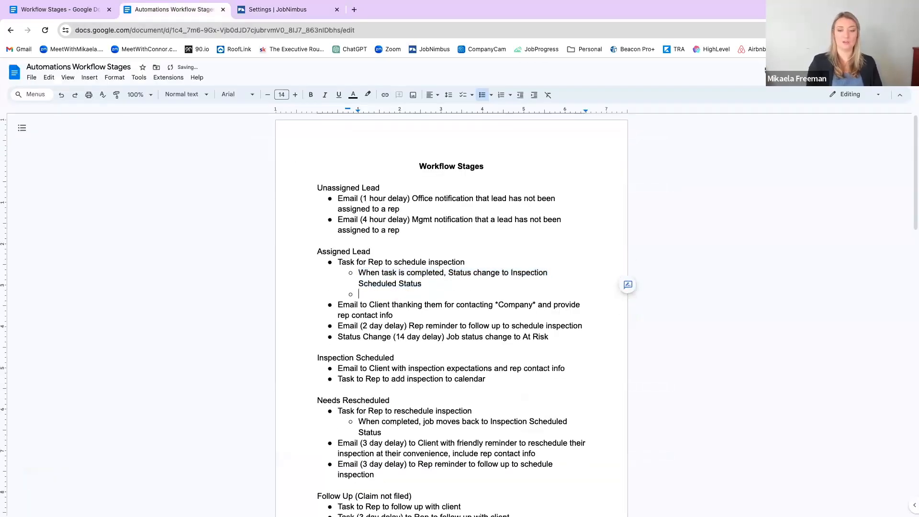
pyautogui.write('Task Type:')
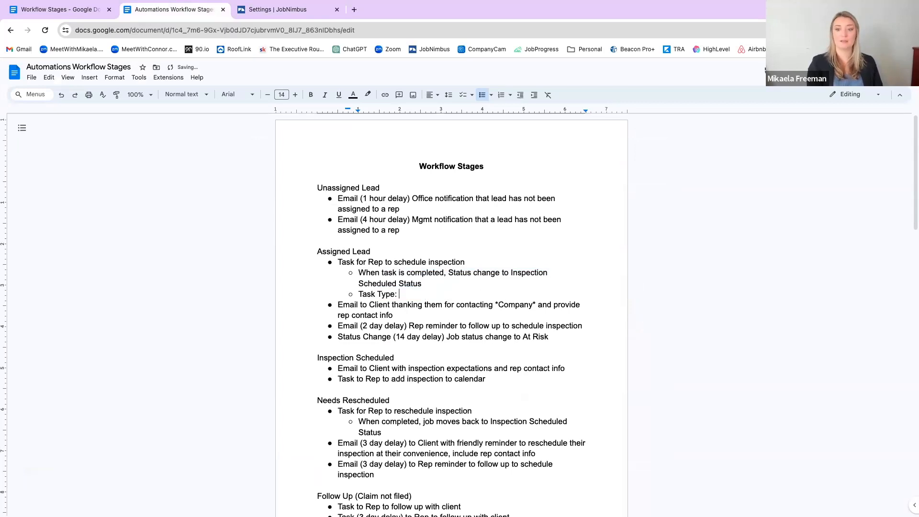
pyautogui.write(' Inspection')
pyautogui.press('BackSpace')
pyautogui.press('BackSpace')
pyautogui.press('BackSpace')
pyautogui.press('BackSpace')
pyautogui.press('BackSpace')
pyautogui.press('BackSpace')
pyautogui.press('BackSpace')
pyautogui.press('BackSpace')
pyautogui.press('BackSpace')
pyautogui.press('BackSpace')
pyautogui.press('BackSpace')
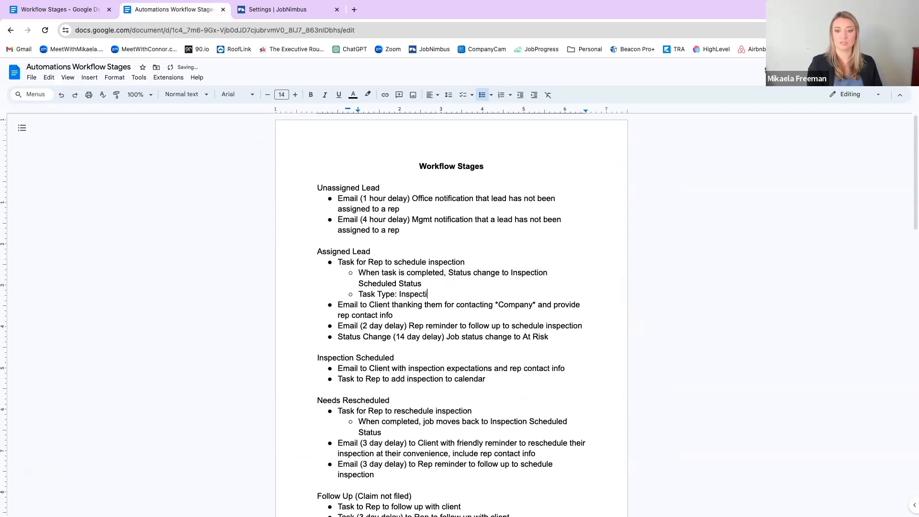
pyautogui.write('Schedule Imspec')
pyautogui.press('BackSpace')
pyautogui.press('BackSpace')
pyautogui.press('BackSpace')
pyautogui.press('BackSpace')
pyautogui.press('BackSpace')
pyautogui.write('nspection')
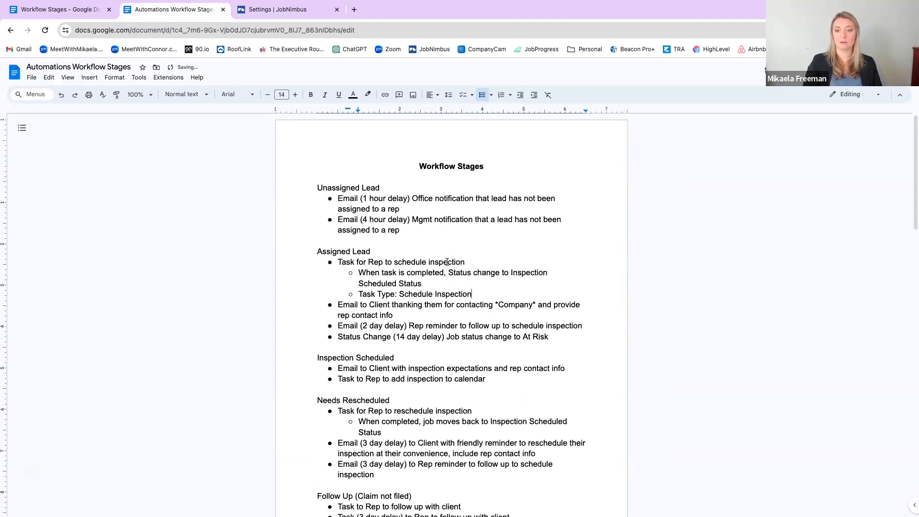
# Step: Review the Assigned Lead rep task by highlighting its title, its status-change note and its Schedule Inspection task type
pyautogui.moveTo(339, 262); pyautogui.dragTo(470, 261)
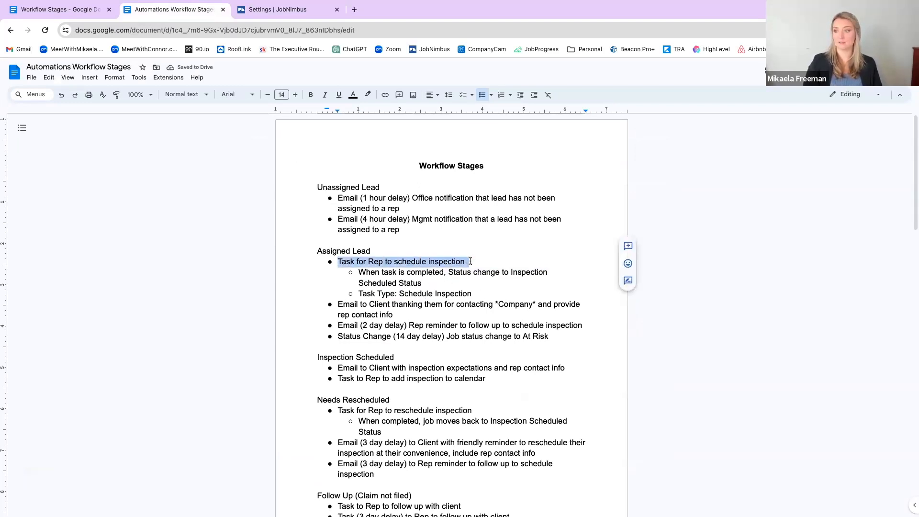
pyautogui.click(470, 261)
pyautogui.moveTo(468, 294); pyautogui.dragTo(394, 294)
pyautogui.click(400, 294)
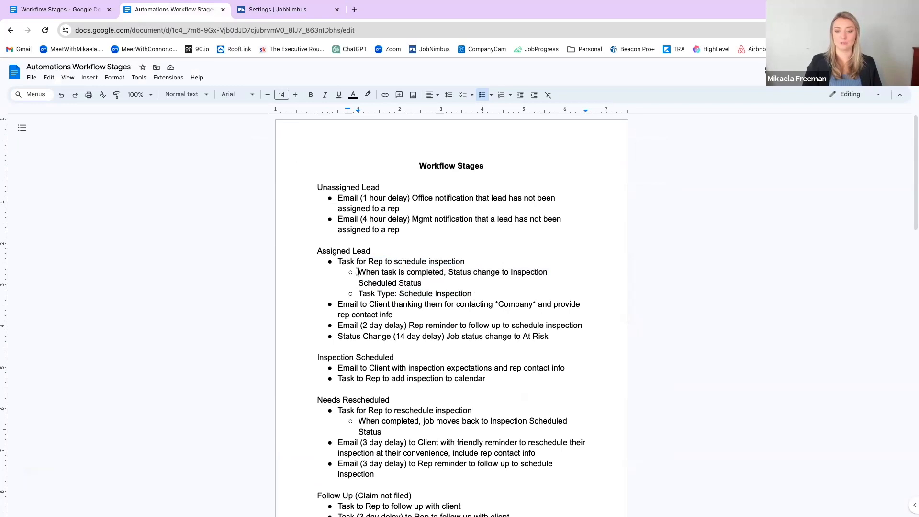
pyautogui.moveTo(359, 272); pyautogui.dragTo(445, 286)
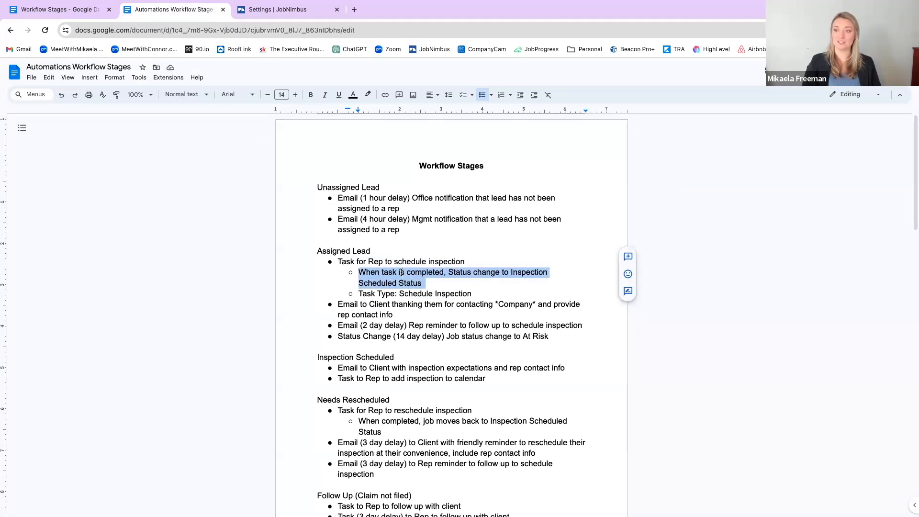
pyautogui.moveTo(482, 295); pyautogui.dragTo(399, 294)
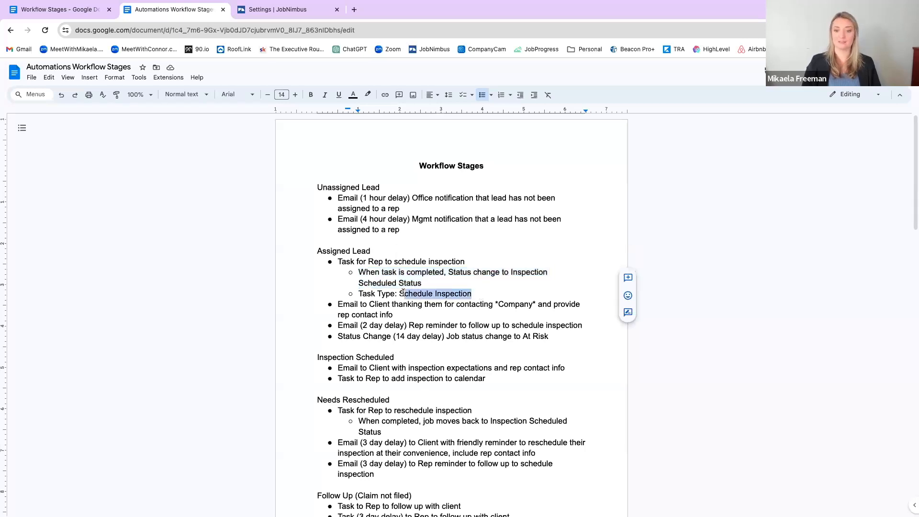
# Step: Return to the JobNimbus Create Task form and set the task type to Phone Call and the task name to Schedule Inspection
pyautogui.click(297, 12)
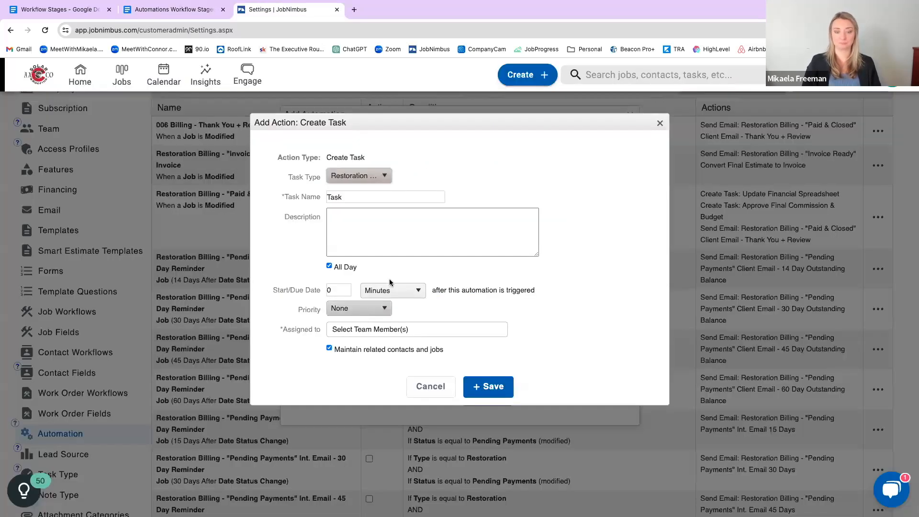
pyautogui.click(357, 177)
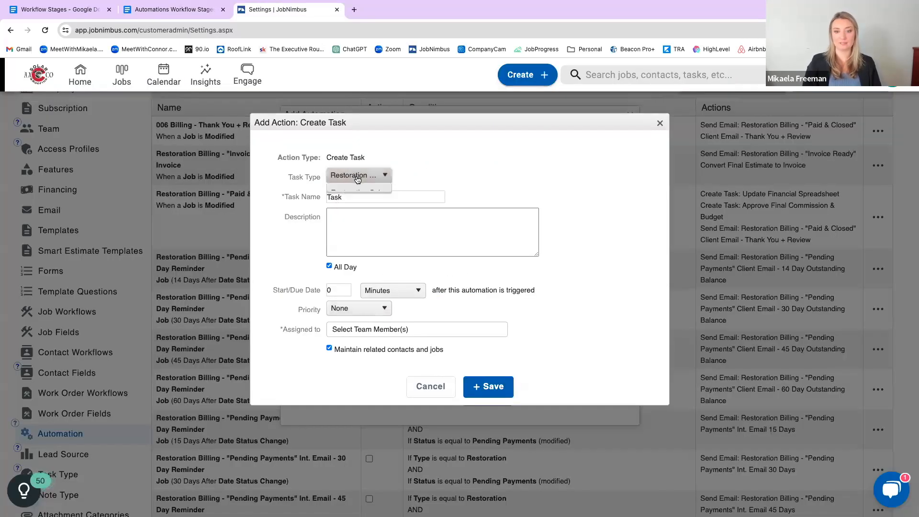
pyautogui.scroll(5, 354, 206)
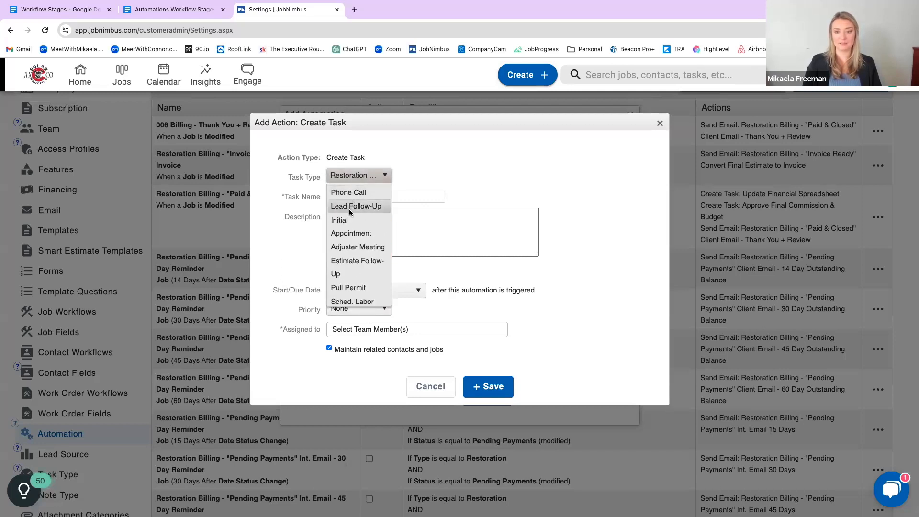
pyautogui.click(353, 193)
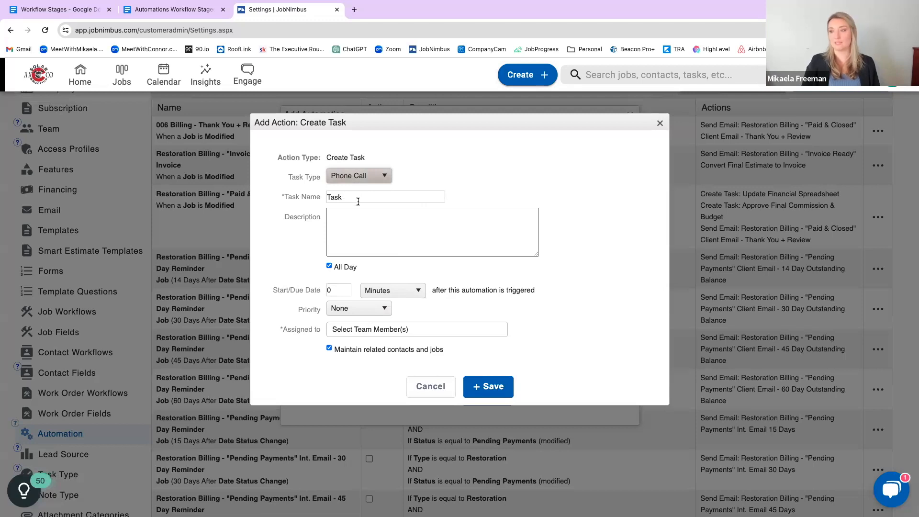
pyautogui.moveTo(355, 198); pyautogui.dragTo(269, 200)
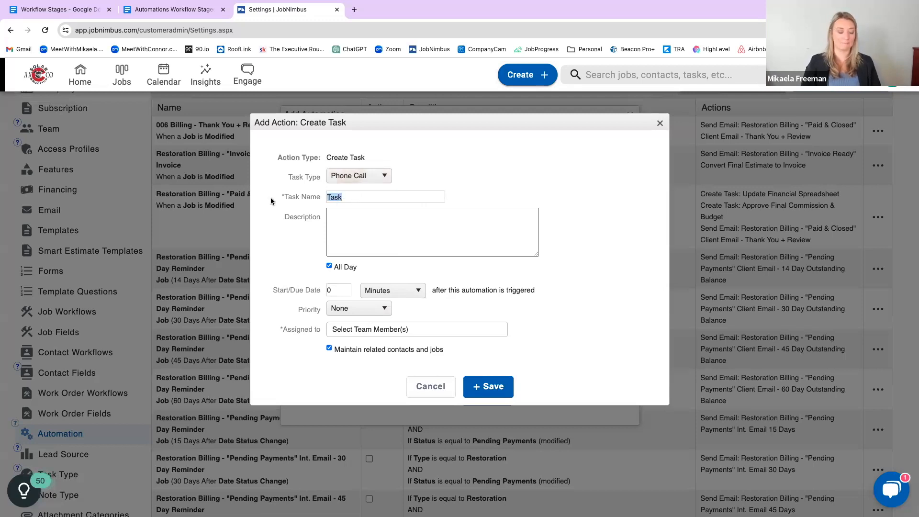
pyautogui.write('Schedule Inspection')
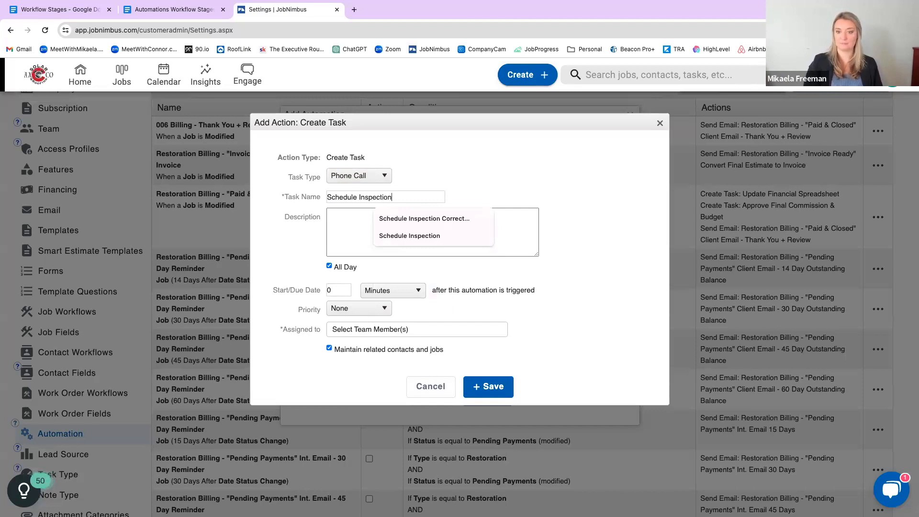
pyautogui.click(436, 177)
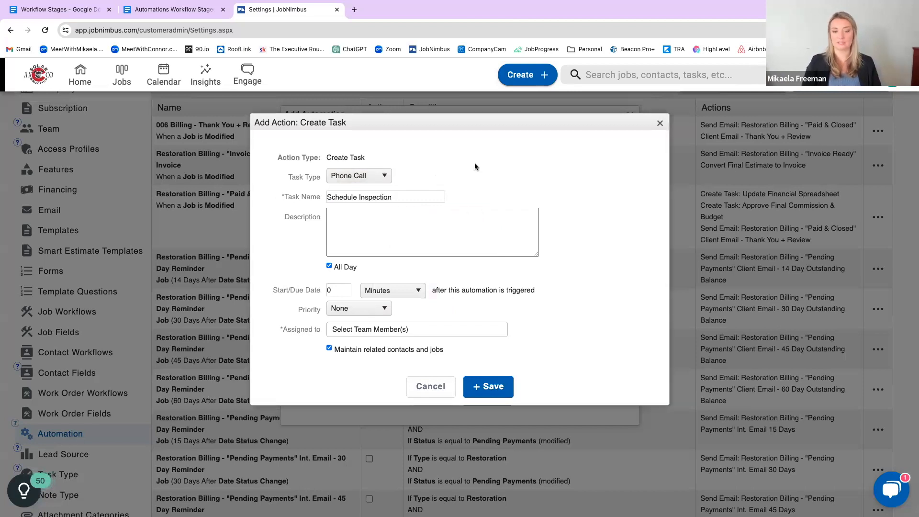
# Step: Assign the Schedule Inspection task to Sales Rep and save the action, then discard the unnamed Assigned Lead automation
pyautogui.click(378, 331)
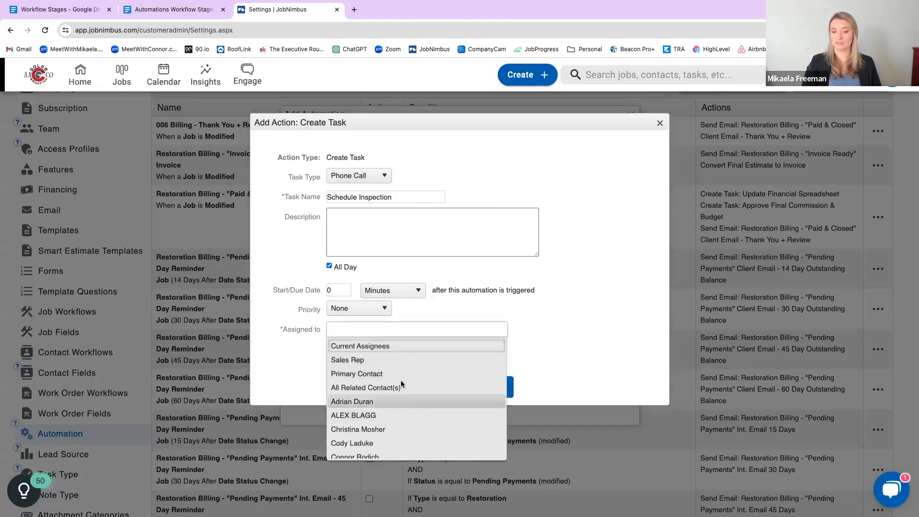
pyautogui.click(350, 361)
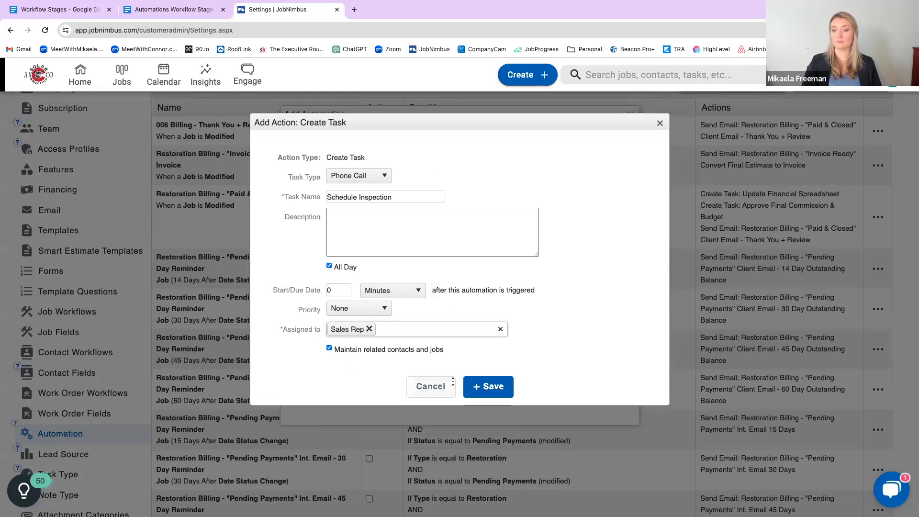
pyautogui.click(481, 386)
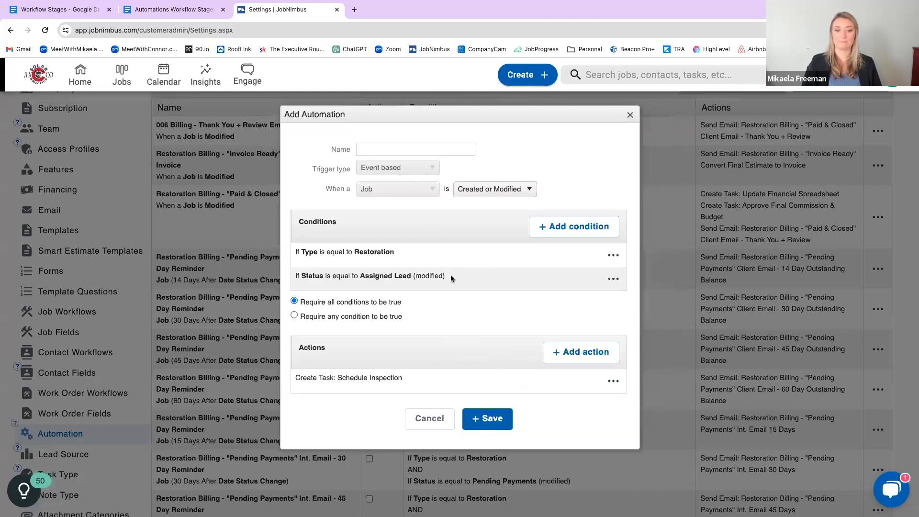
pyautogui.click(433, 423)
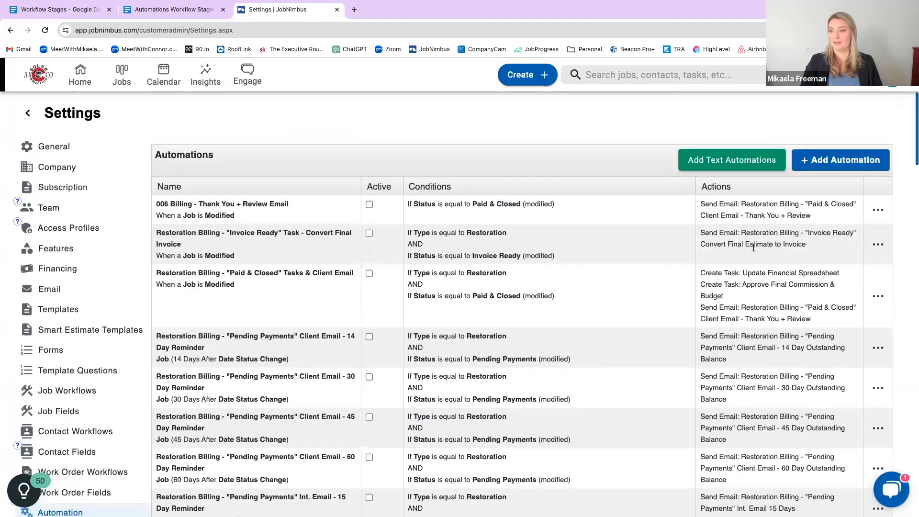
# Step: Start a new event-based automation that triggers when a Task is Modified
pyautogui.click(852, 161)
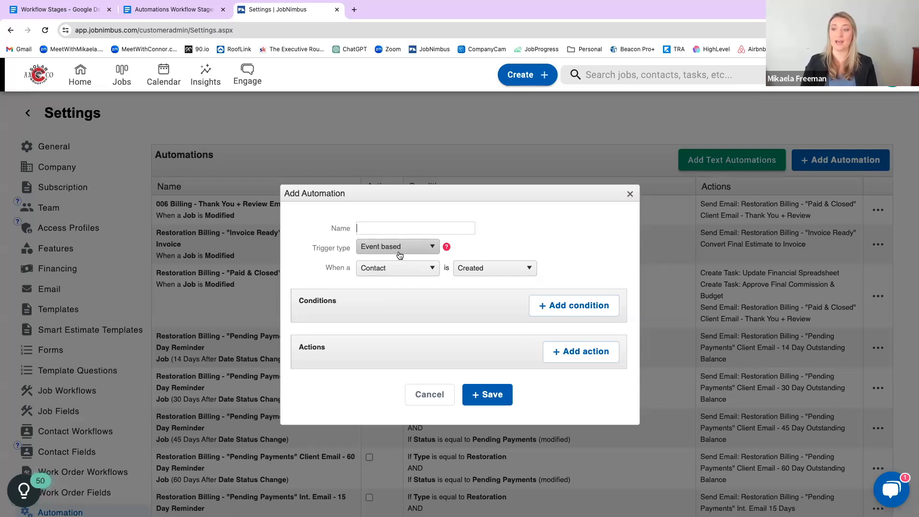
pyautogui.click(395, 271)
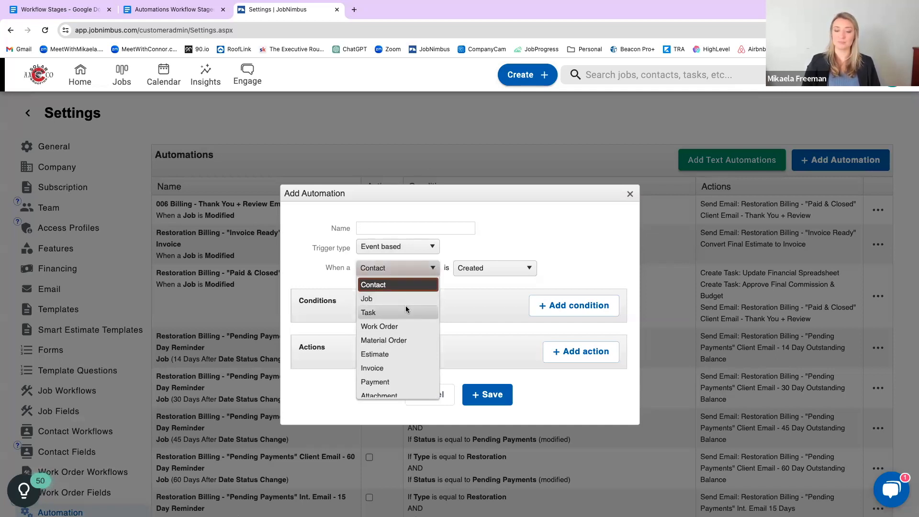
pyautogui.click(377, 313)
pyautogui.click(524, 268)
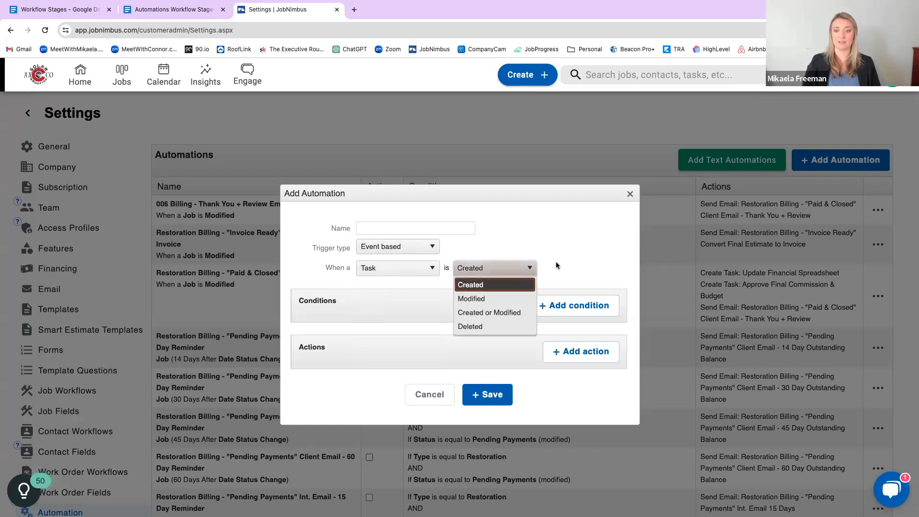
pyautogui.click(491, 304)
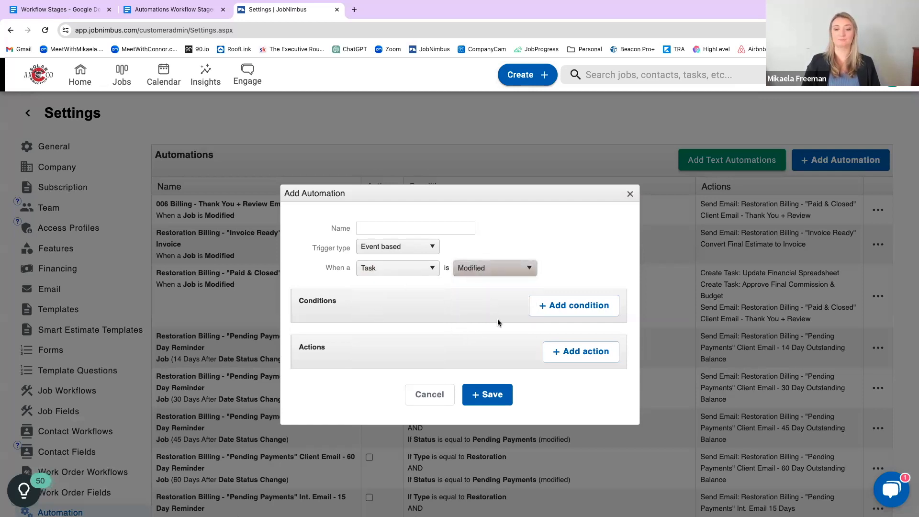
# Step: Add a task condition requiring Is Completed to be True
pyautogui.click(605, 314)
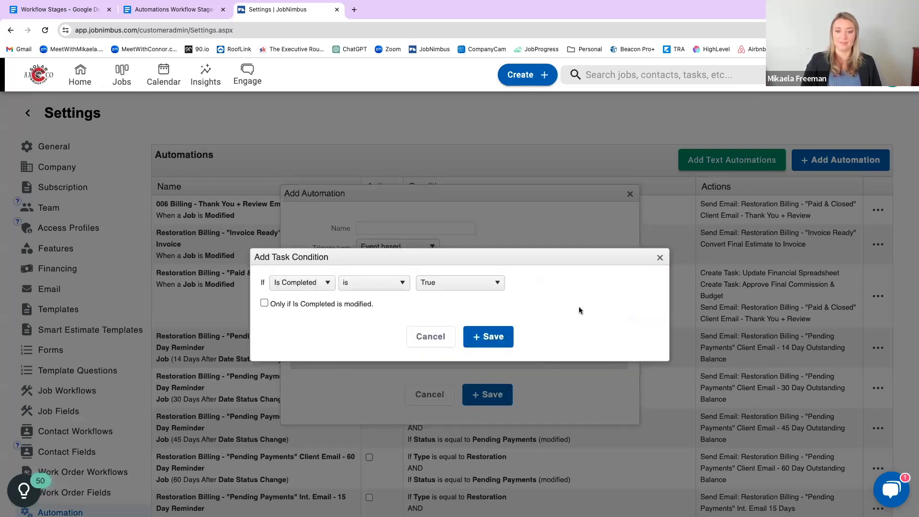
pyautogui.click(449, 283)
pyautogui.click(490, 281)
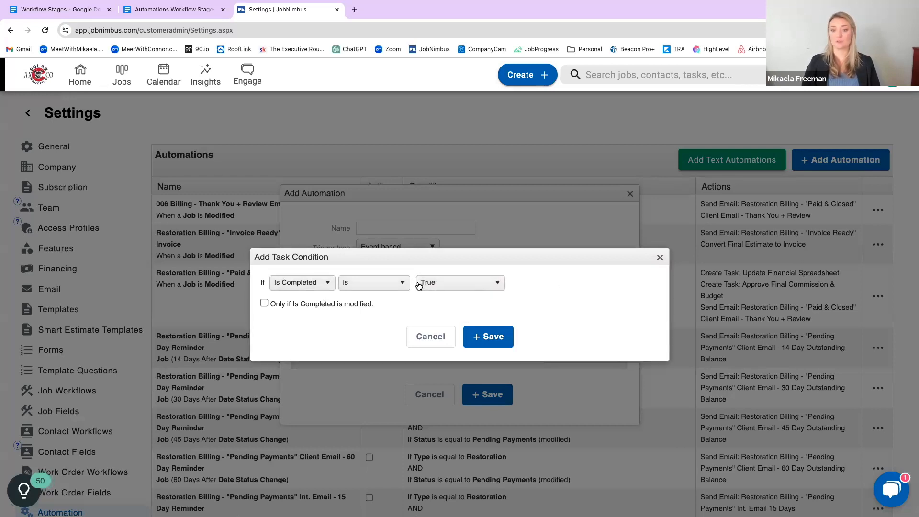
pyautogui.click(482, 338)
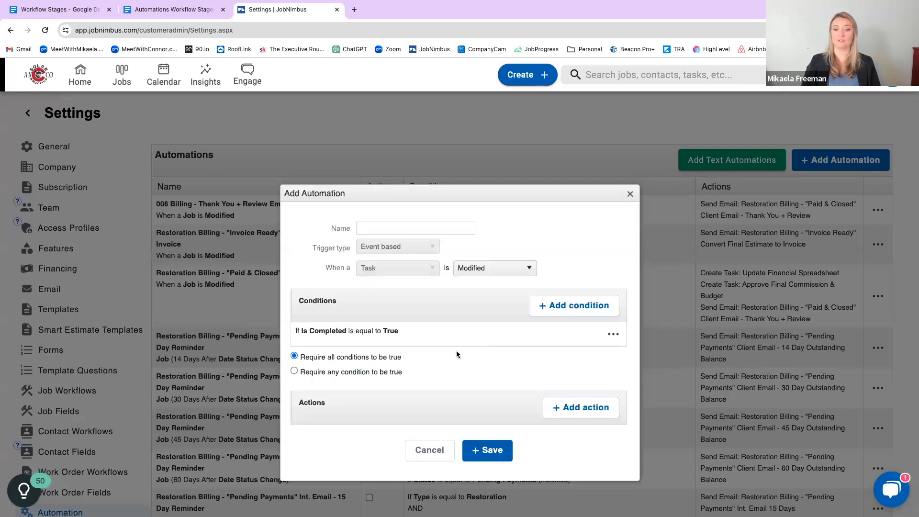
# Step: Add a Change Status (Parent Job) action that sets the Restoration workflow's status to Inspection Scheduled
pyautogui.click(578, 415)
pyautogui.click(444, 289)
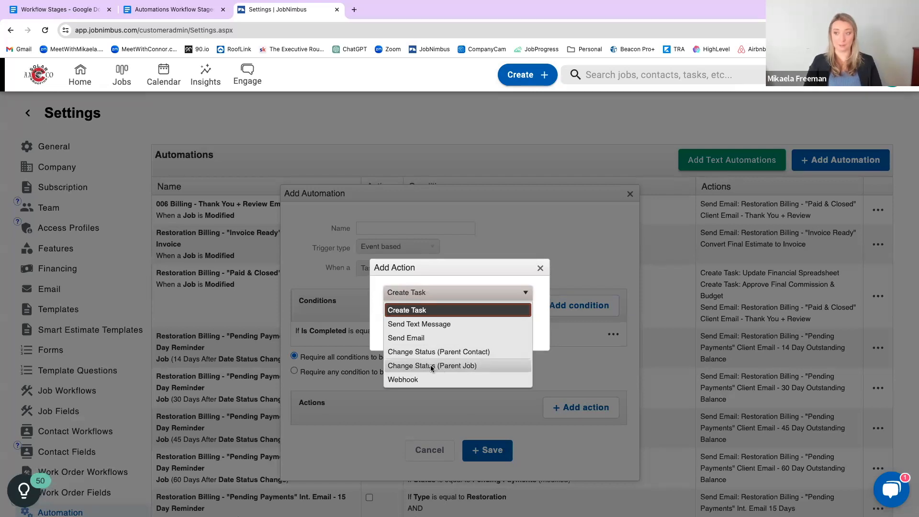
pyautogui.click(458, 366)
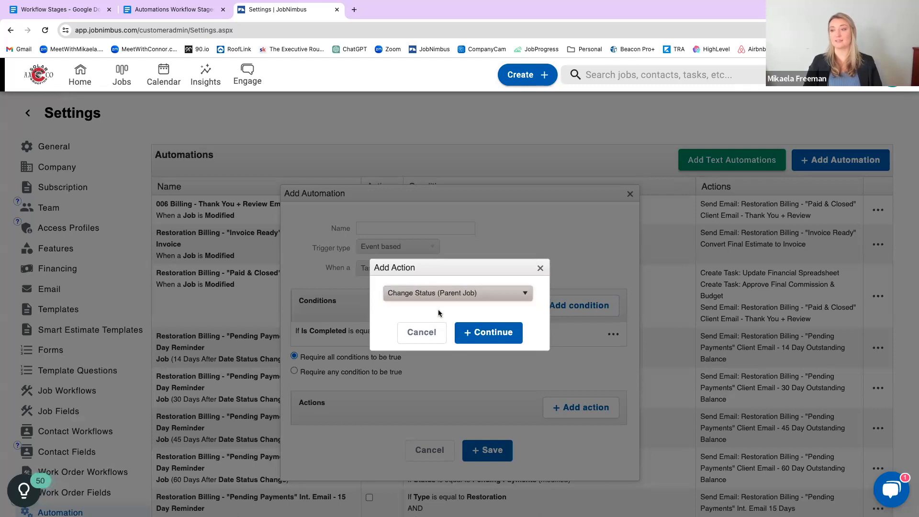
pyautogui.click(489, 337)
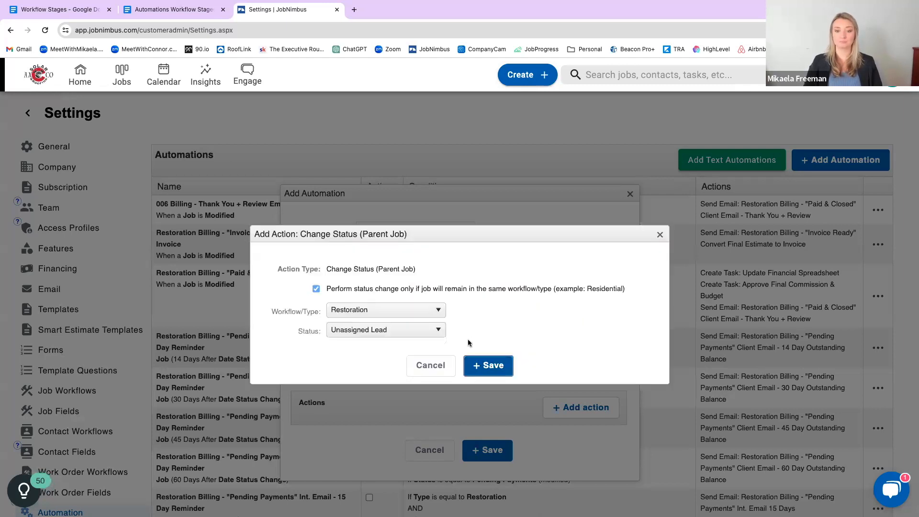
pyautogui.click(354, 311)
pyautogui.click(373, 328)
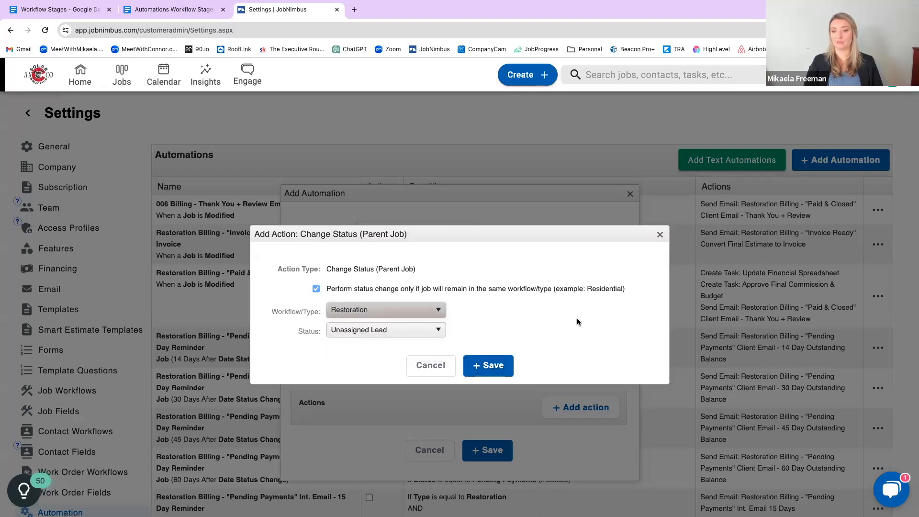
pyautogui.click(419, 332)
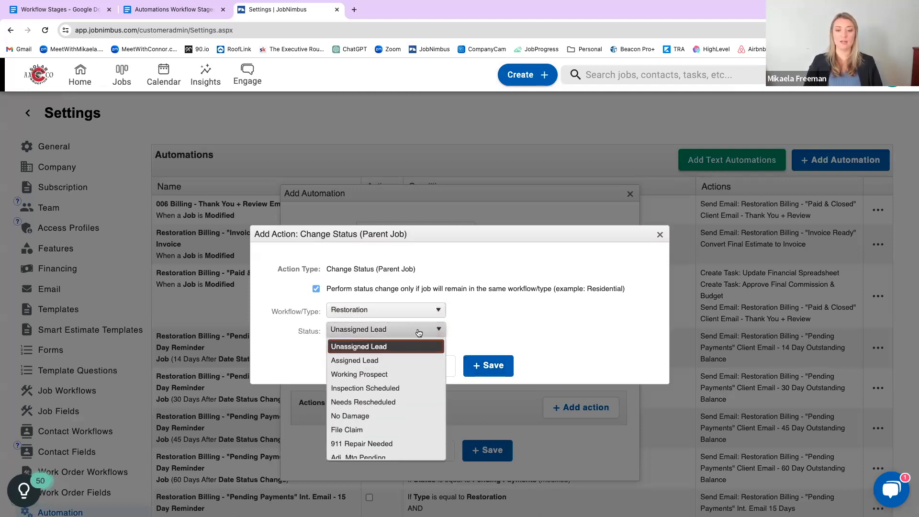
pyautogui.click(379, 389)
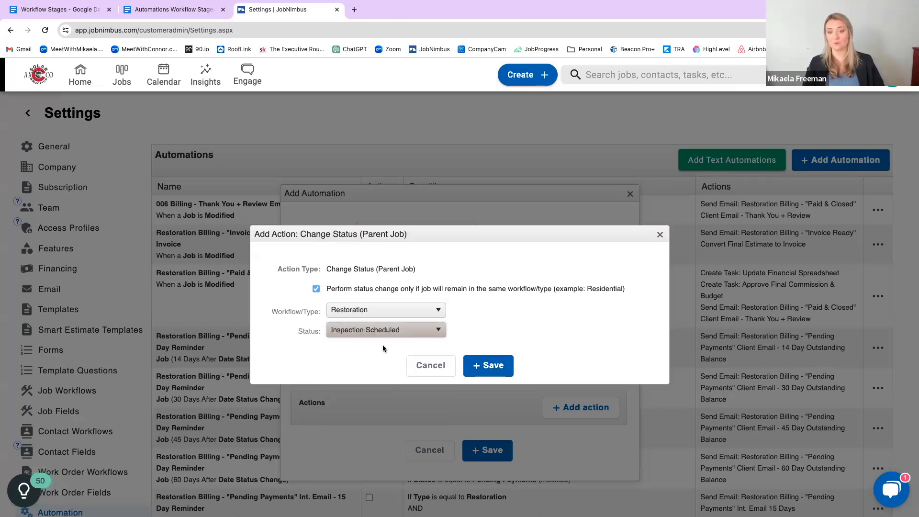
pyautogui.click(485, 367)
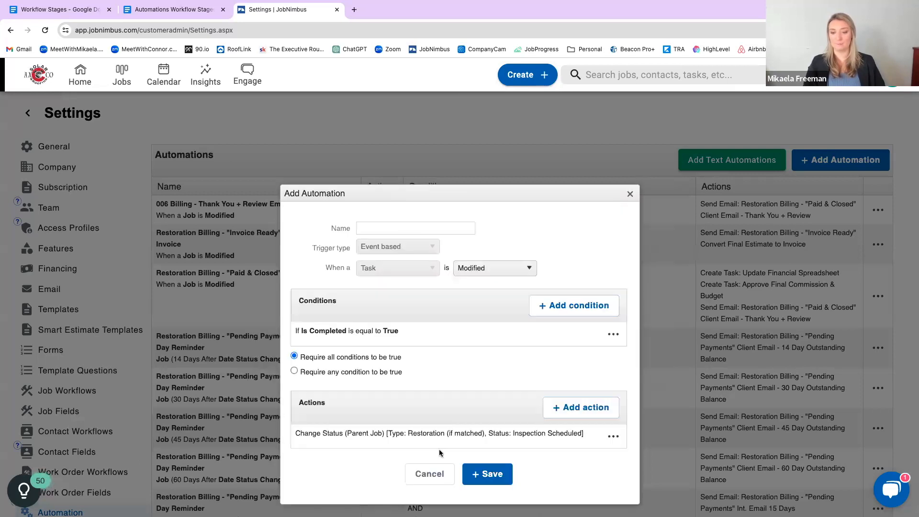
# Step: Add a second task condition requiring the Task Type to be Phone Call
pyautogui.click(558, 306)
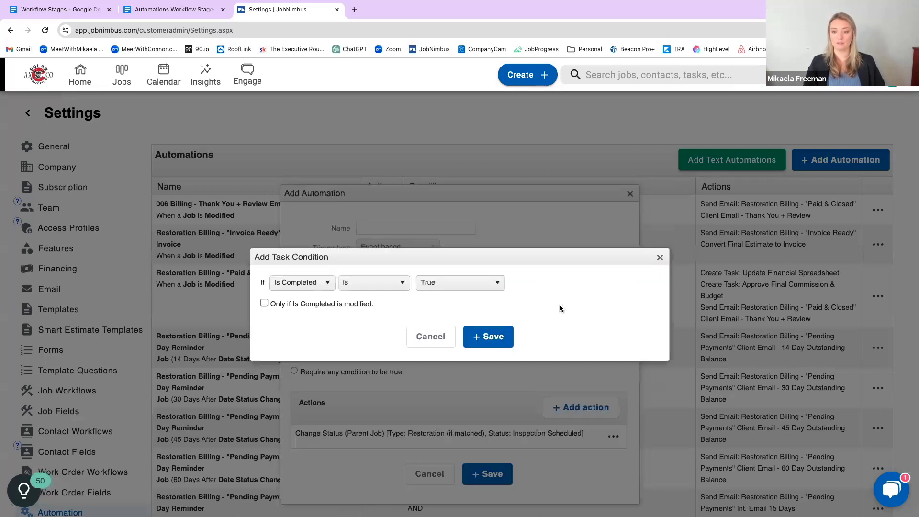
pyautogui.click(315, 283)
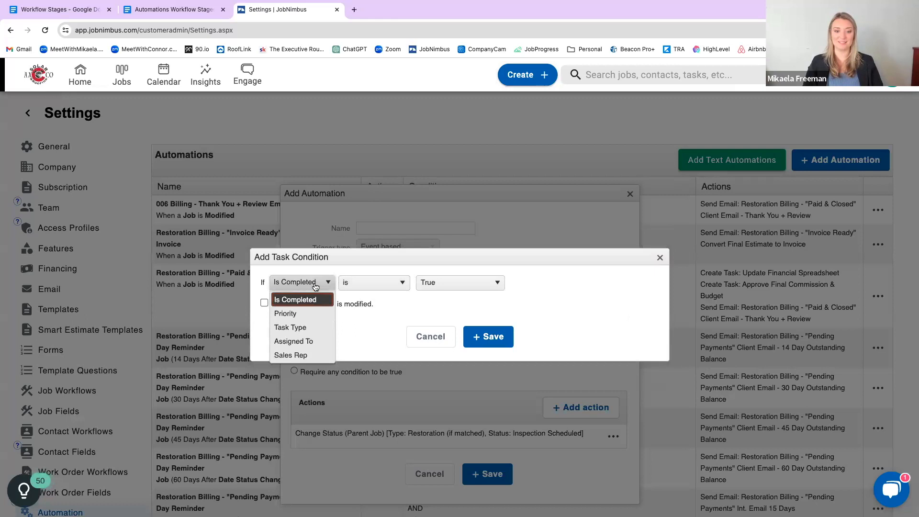
pyautogui.click(297, 328)
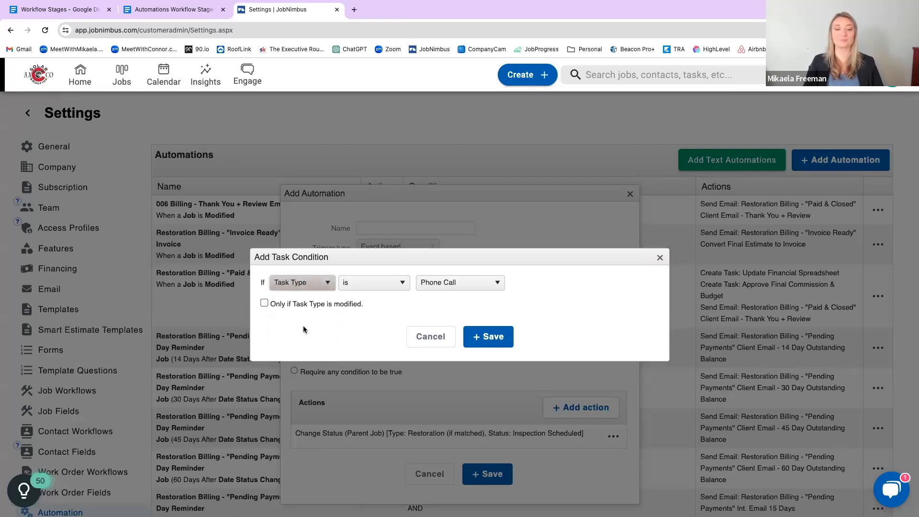
pyautogui.click(469, 288)
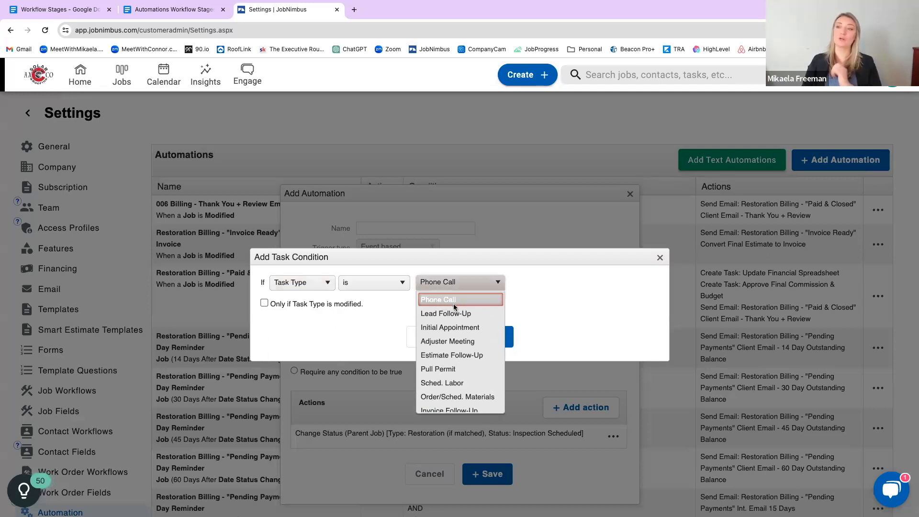
pyautogui.scroll(-3, 467, 345)
pyautogui.scroll(-5, 467, 348)
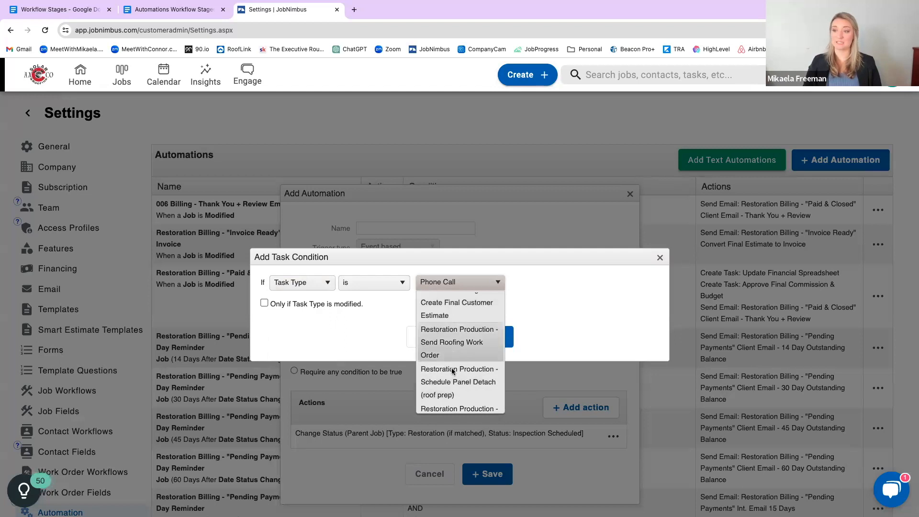
pyautogui.scroll(8, 478, 347)
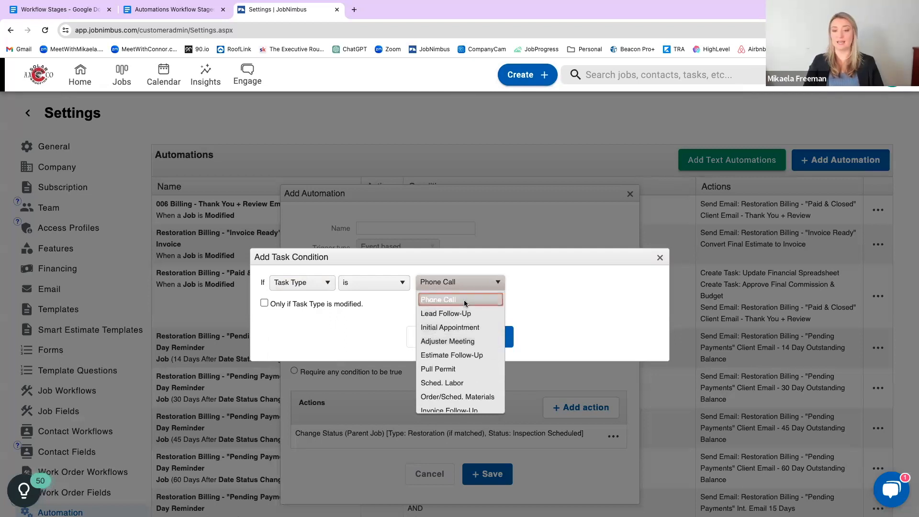
pyautogui.click(448, 301)
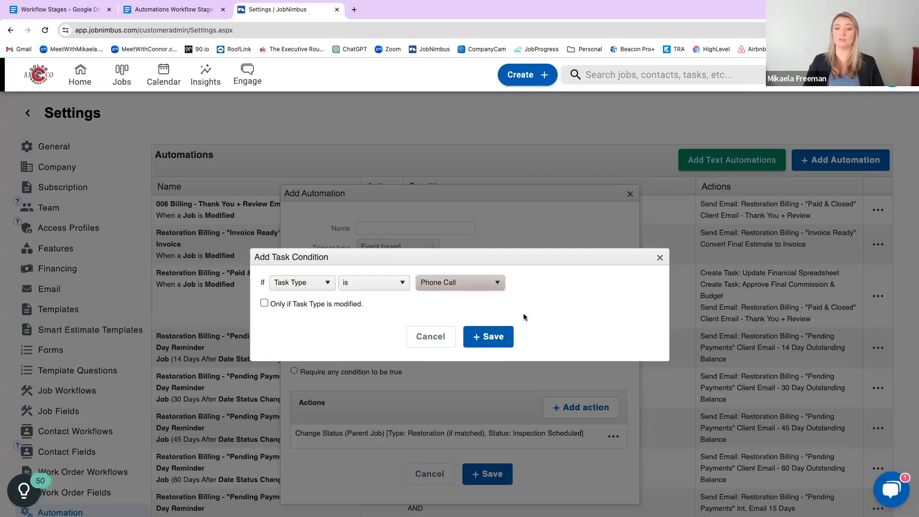
pyautogui.click(494, 337)
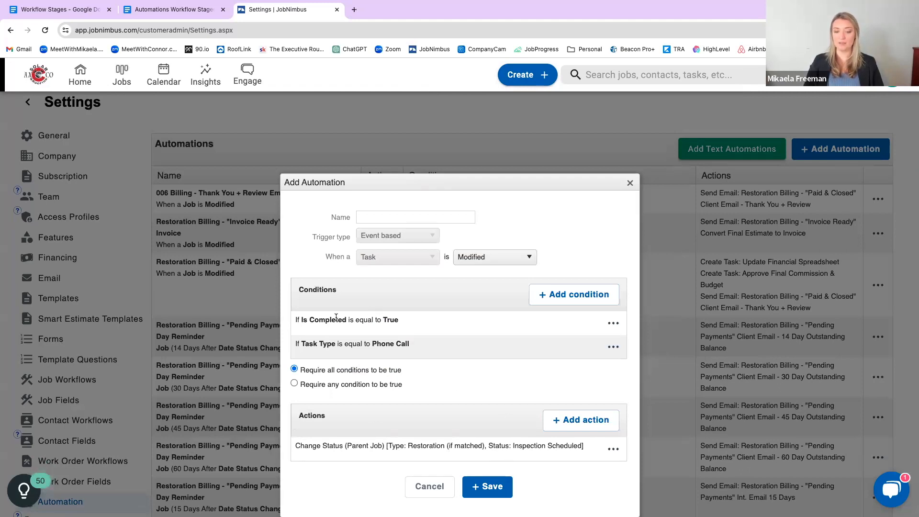
# Step: Review the automation's two conditions by highlighting the Task Type condition and the Is Completed condition
pyautogui.scroll(-1, 336, 318)
pyautogui.moveTo(420, 327); pyautogui.dragTo(299, 325)
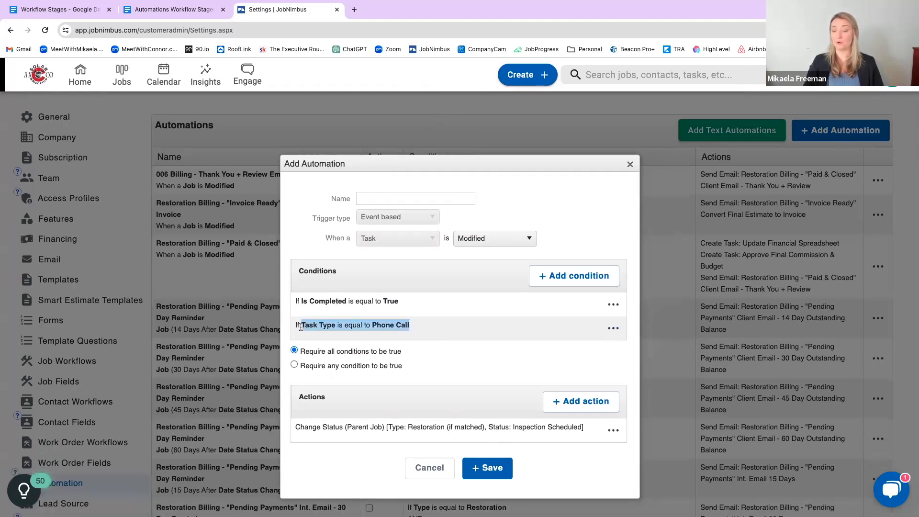
pyautogui.moveTo(417, 306); pyautogui.dragTo(286, 305)
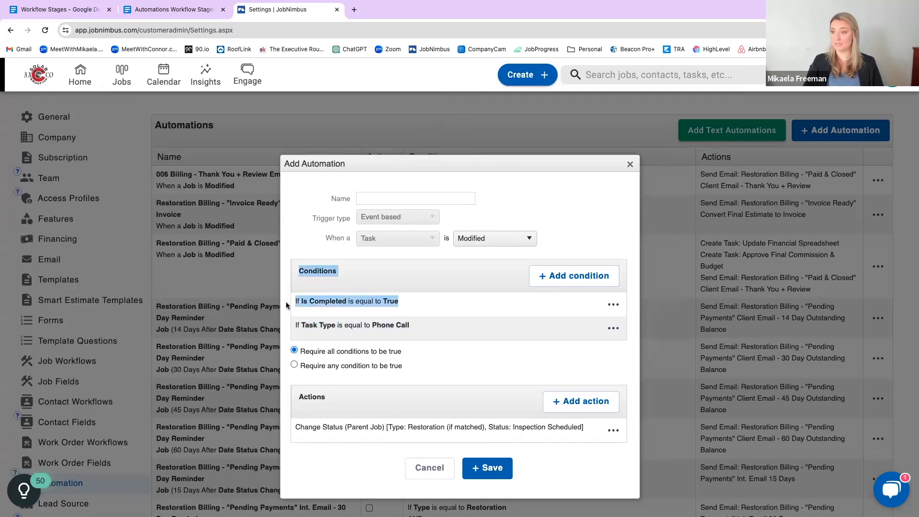
# Step: Review the Inspection Scheduled status in the automation's action and discard the new automation without saving
pyautogui.click(550, 352)
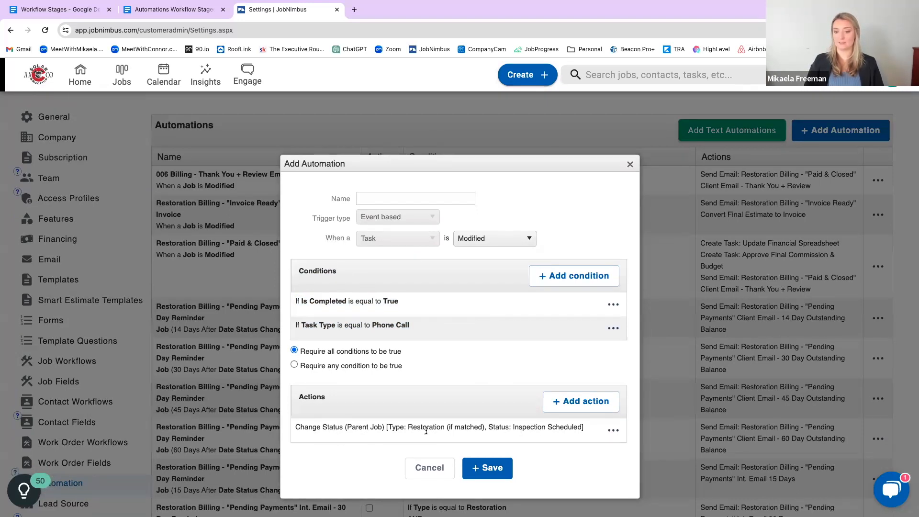
pyautogui.moveTo(514, 430); pyautogui.dragTo(584, 427)
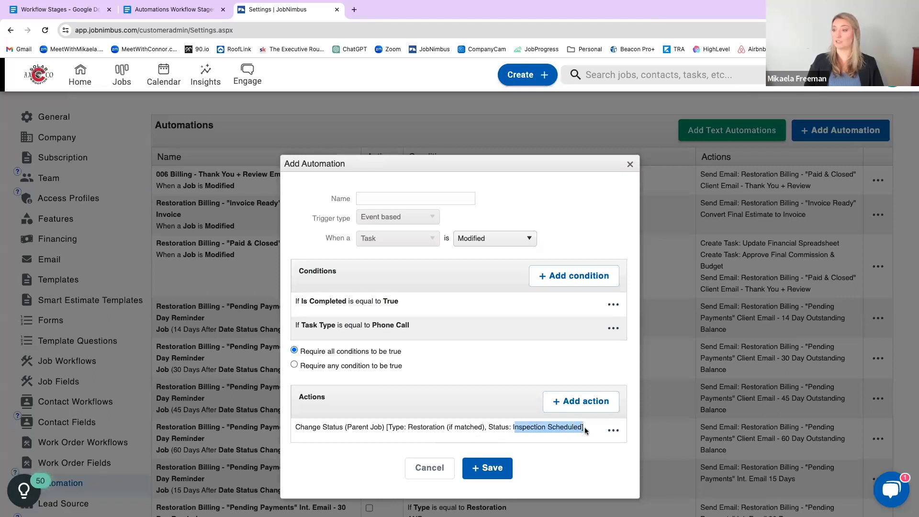
pyautogui.click(578, 465)
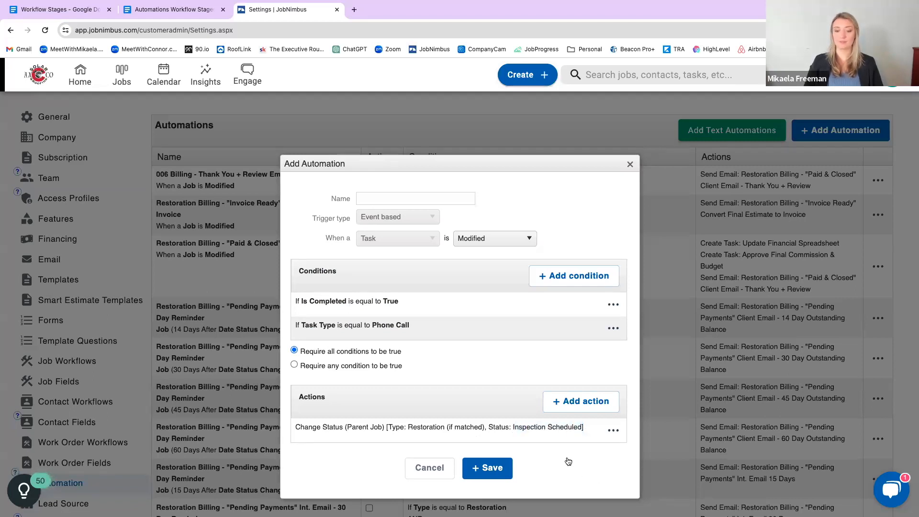
pyautogui.click(424, 469)
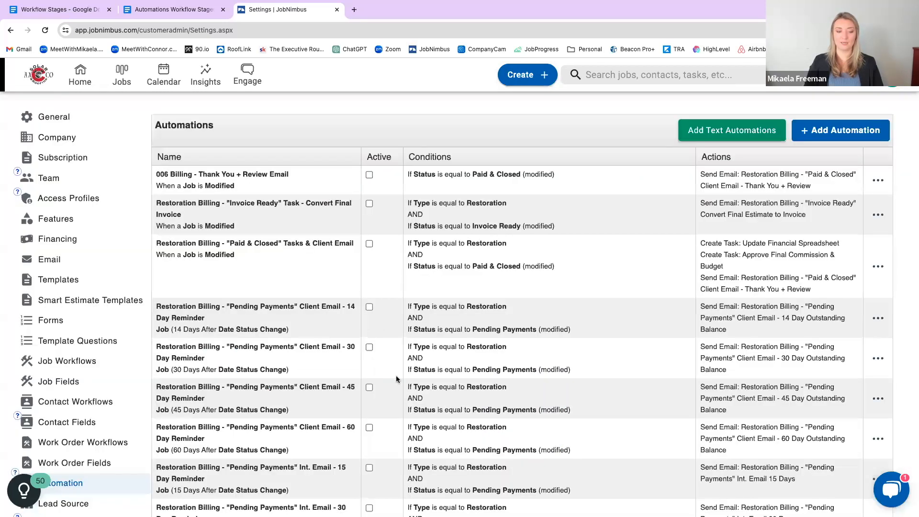
# Step: Open a blank email template in the Templates settings, examine its name, subject and body fields, and close it without saving
pyautogui.click(53, 282)
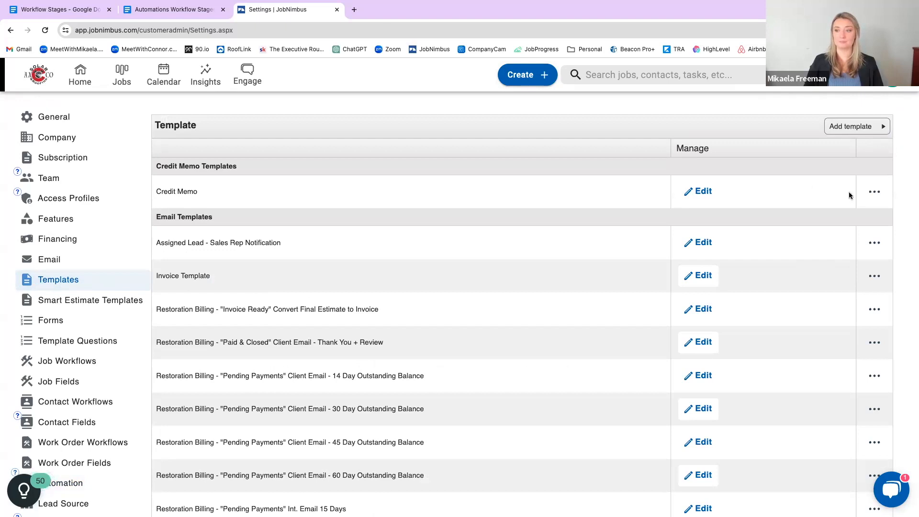
pyautogui.click(862, 127)
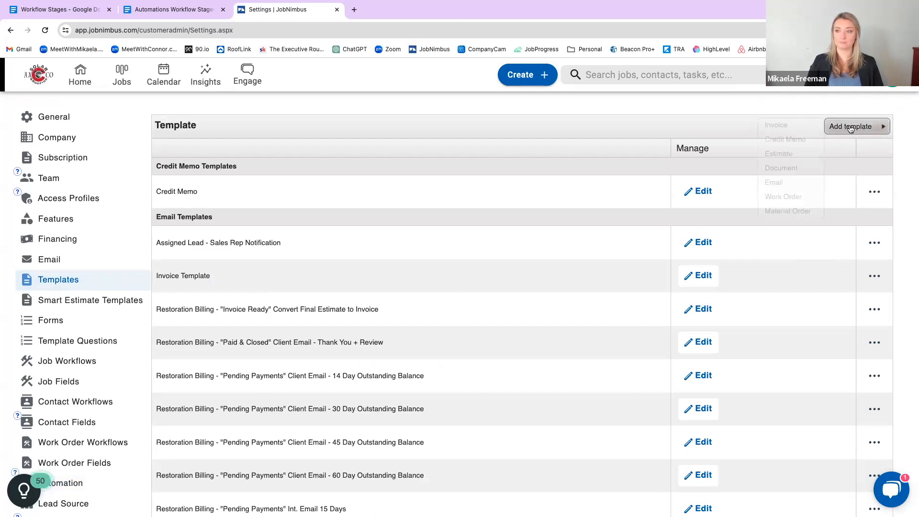
pyautogui.click(785, 182)
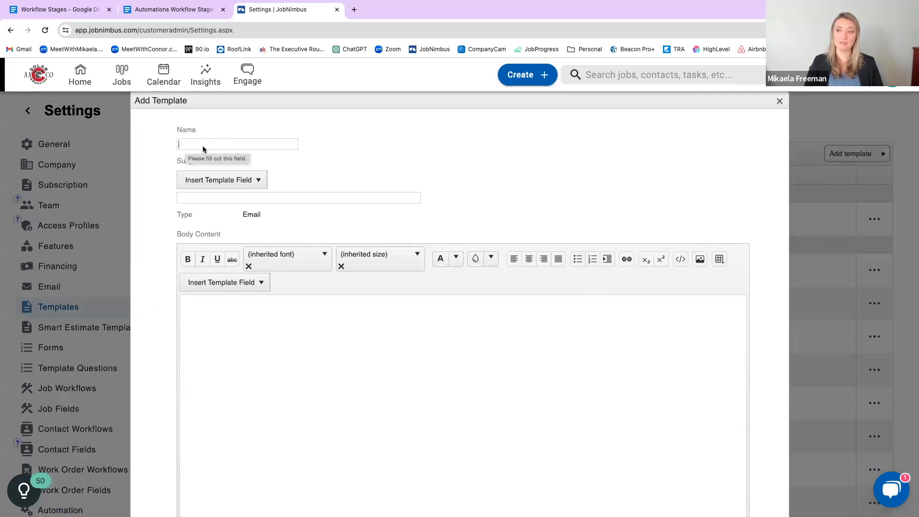
pyautogui.click(230, 198)
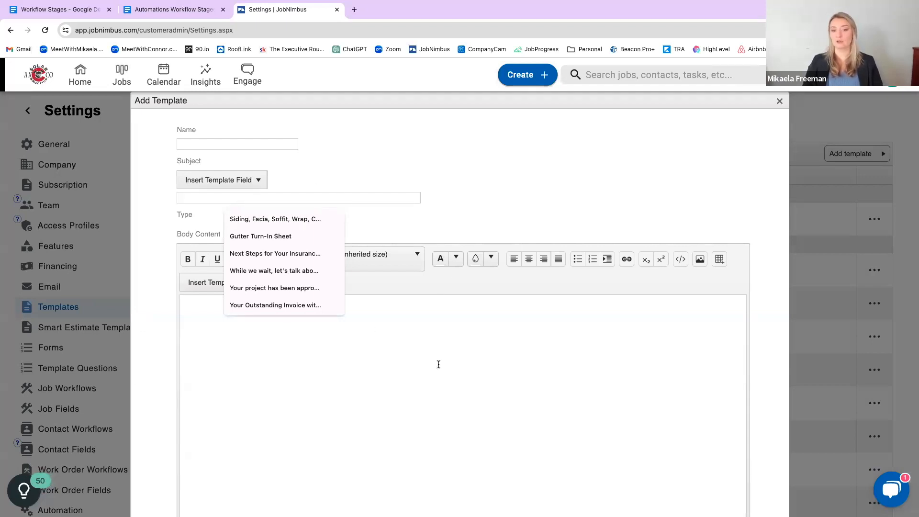
pyautogui.scroll(-3, 438, 364)
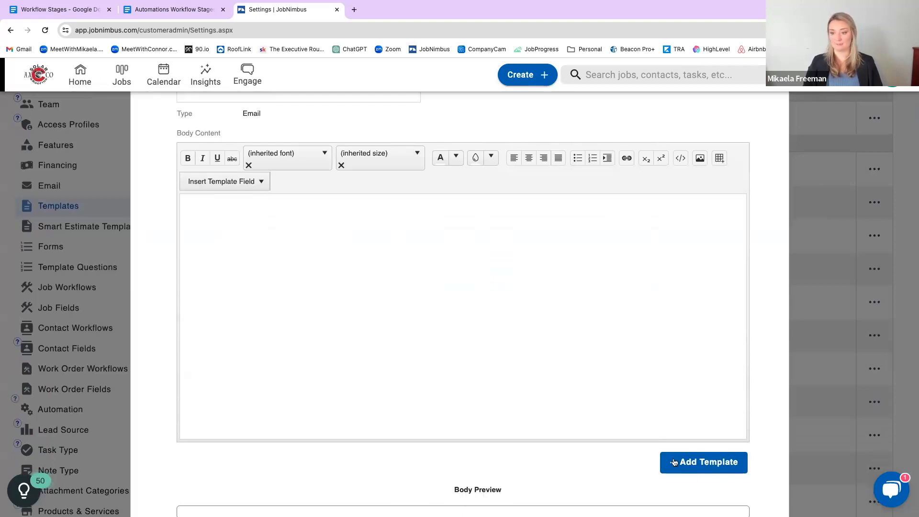
pyautogui.scroll(3, 597, 450)
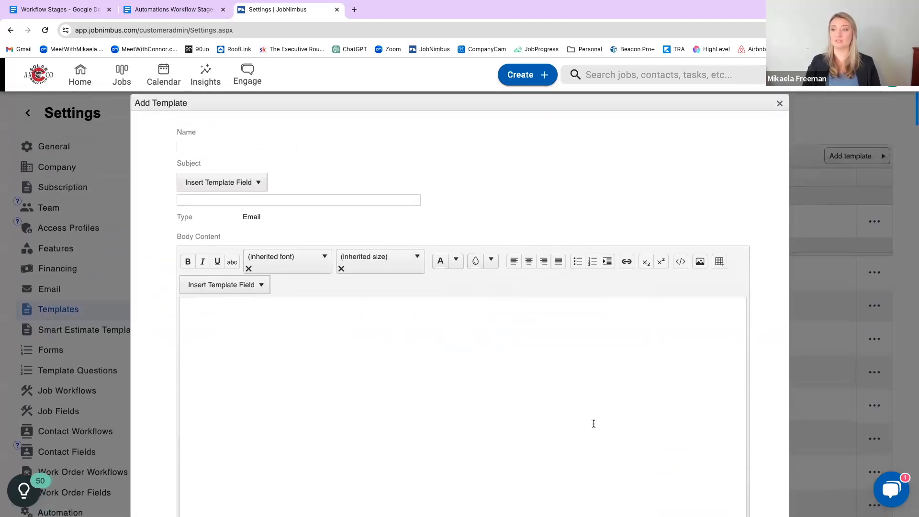
pyautogui.click(780, 105)
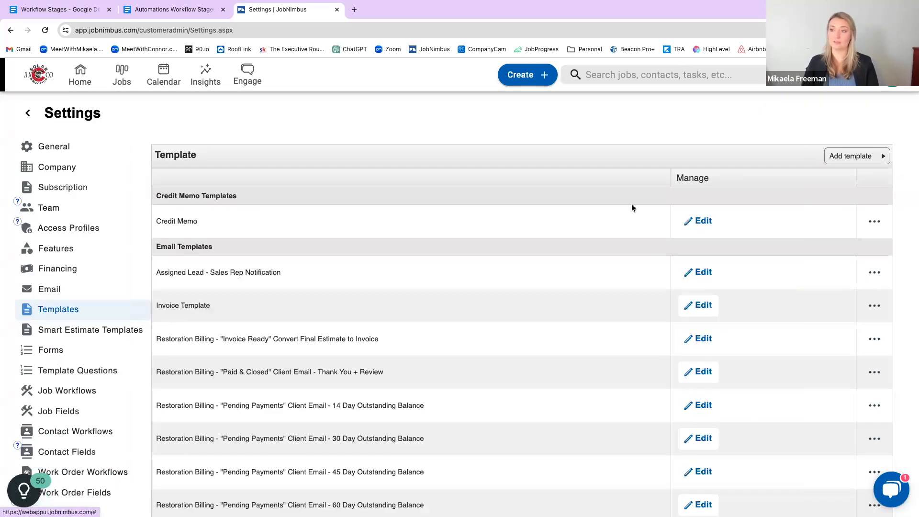
# Step: Open the Task Type settings and look through the list of existing task types
pyautogui.scroll(-4, 95, 406)
pyautogui.scroll(-1, 94, 406)
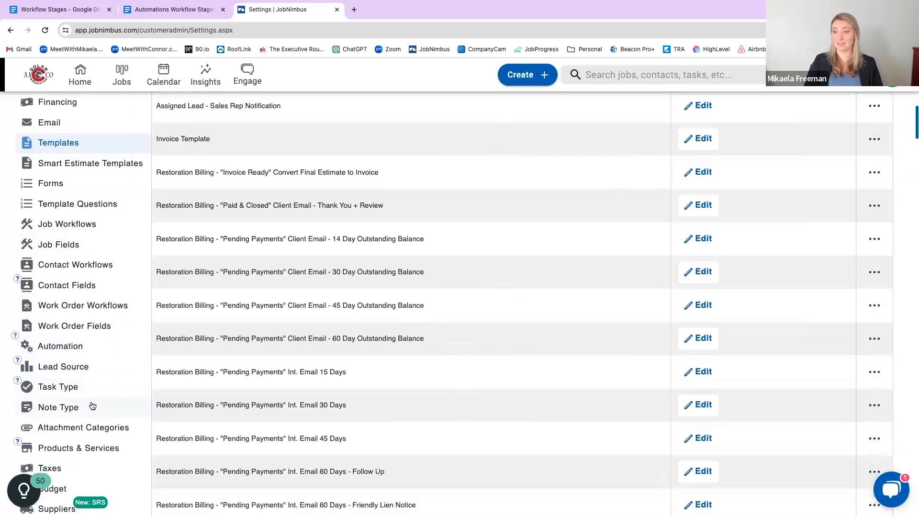
pyautogui.click(55, 390)
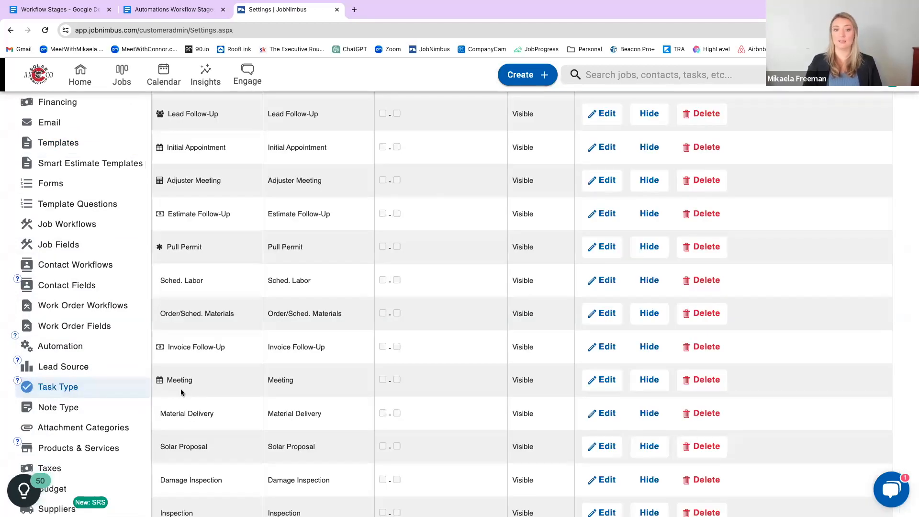
pyautogui.scroll(-8, 324, 366)
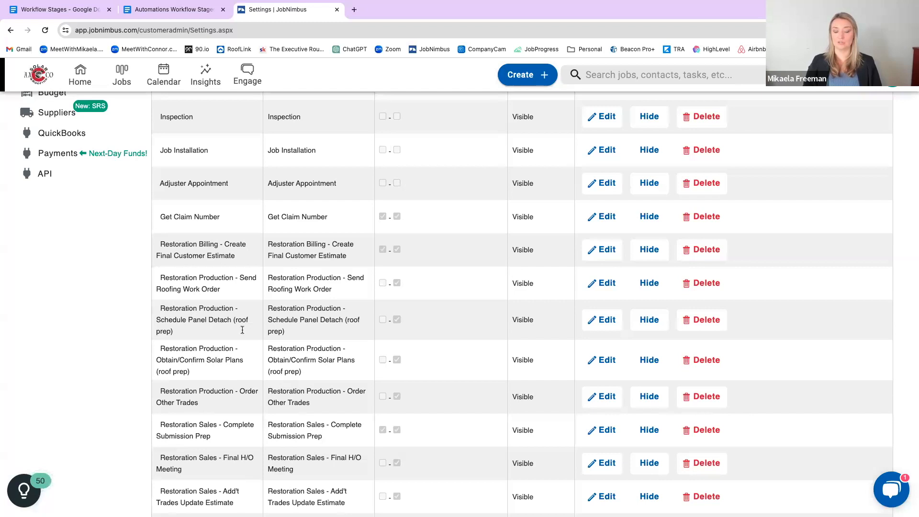
pyautogui.scroll(12, 276, 314)
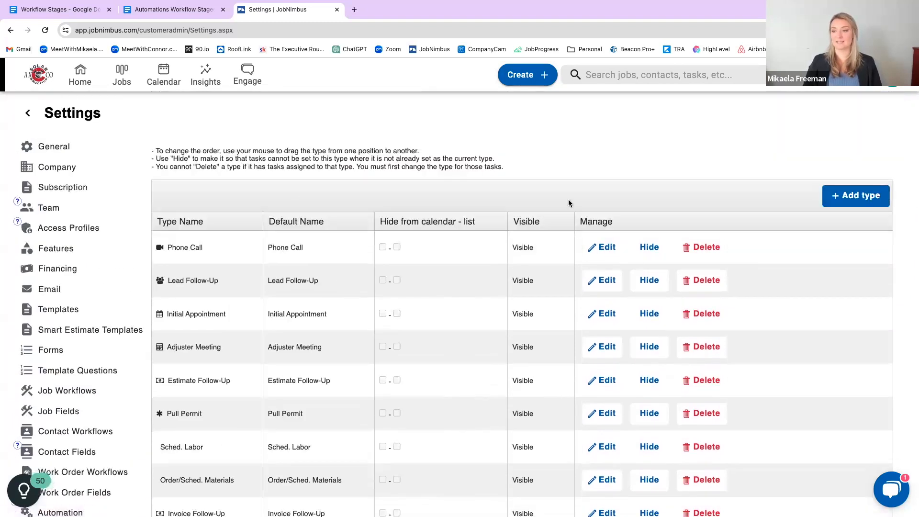
pyautogui.scroll(-7, 40, 342)
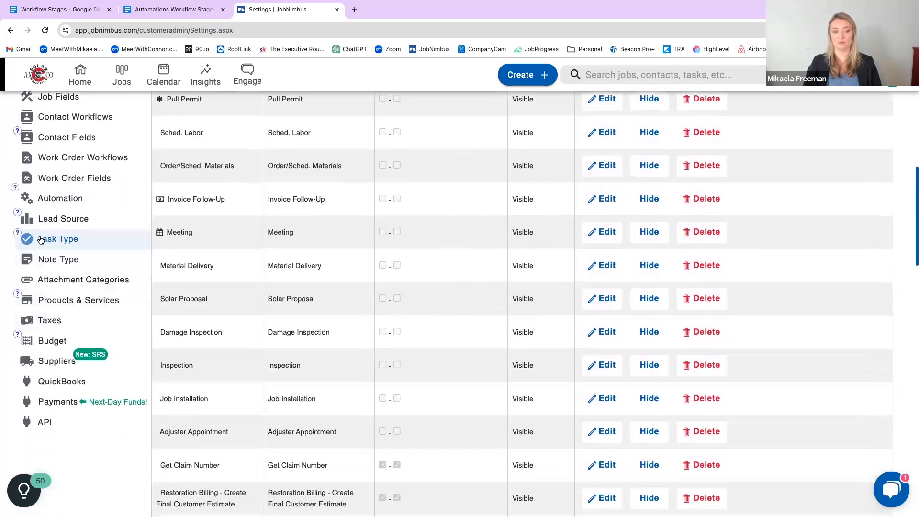
pyautogui.scroll(7, 386, 244)
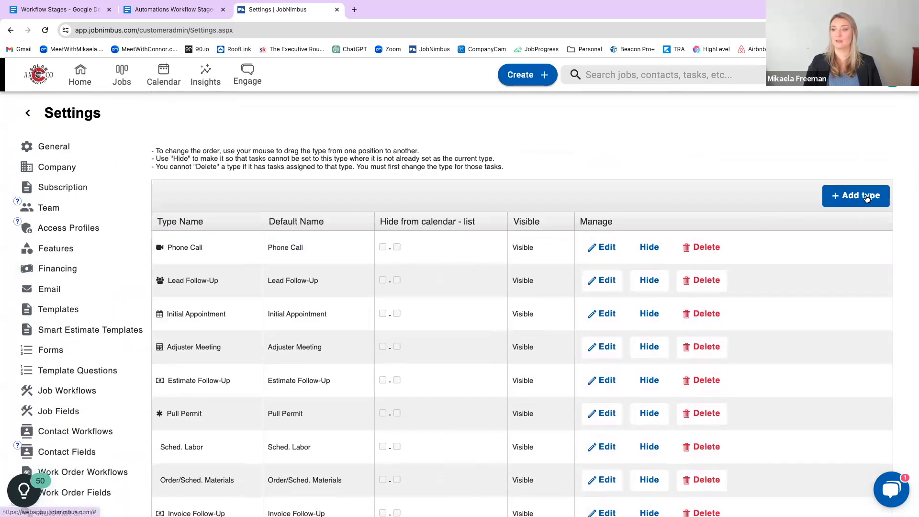
# Step: Start a new task type named Schedule Inspection, as given in the workflow stages document
pyautogui.click(861, 196)
pyautogui.click(471, 264)
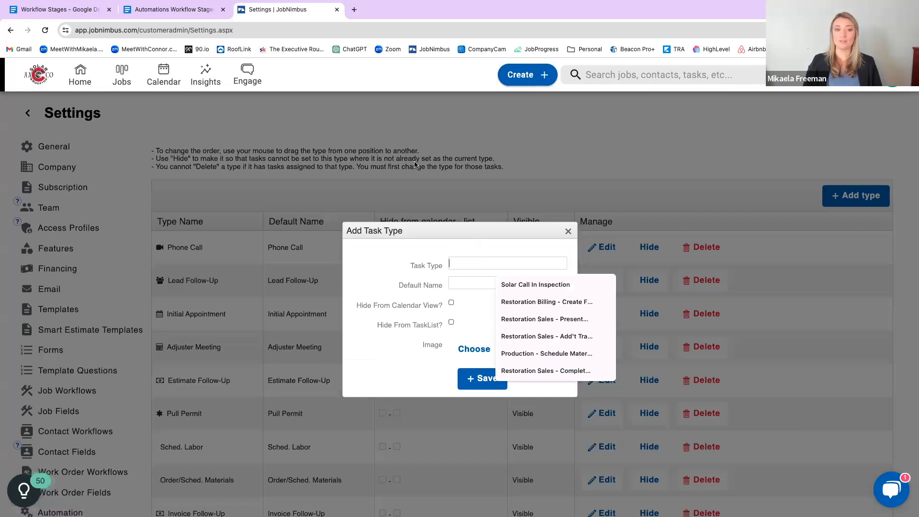
pyautogui.click(155, 12)
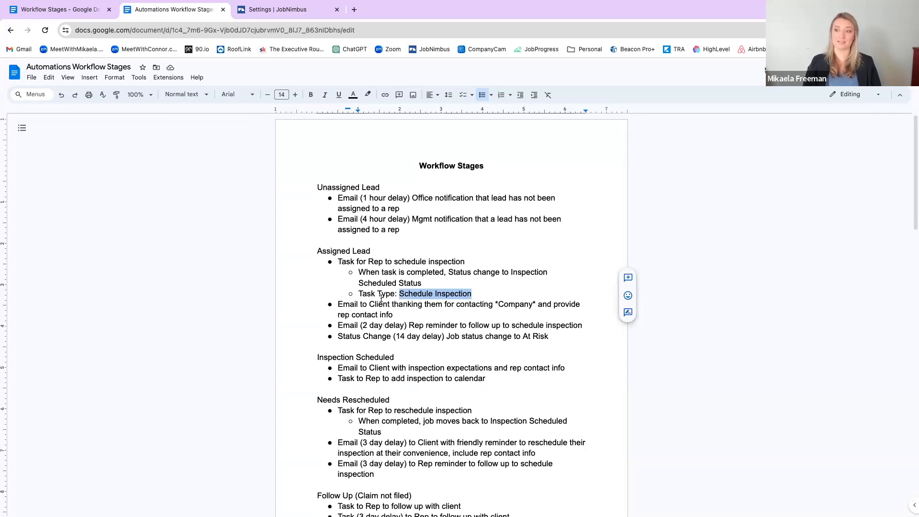
pyautogui.click(290, 18)
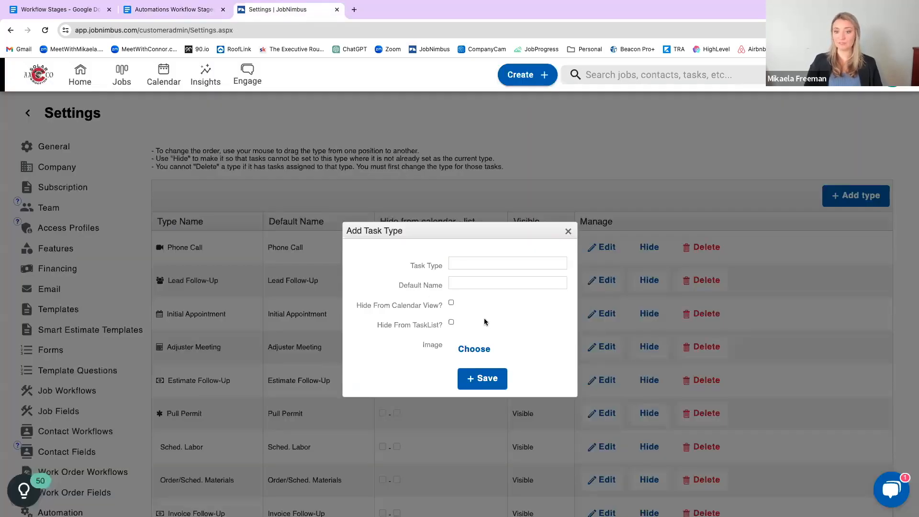
pyautogui.write('Schedul')
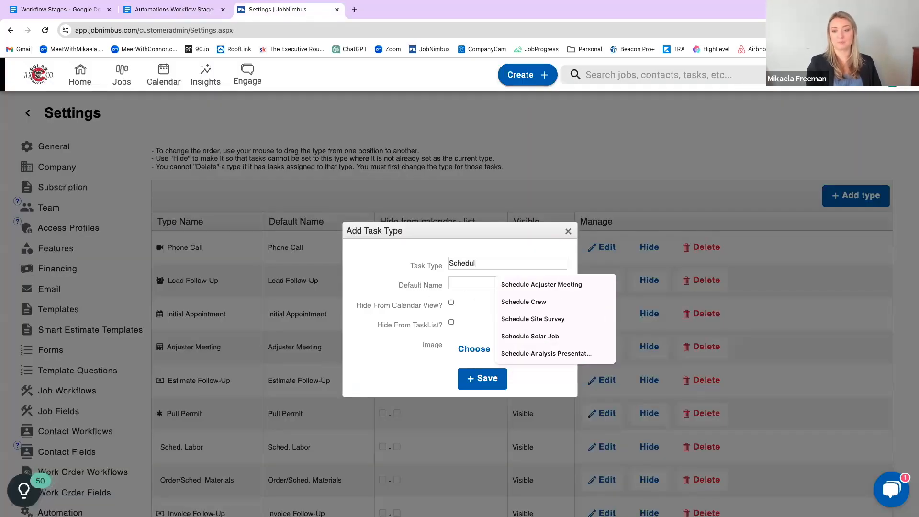
pyautogui.write('e Inspection')
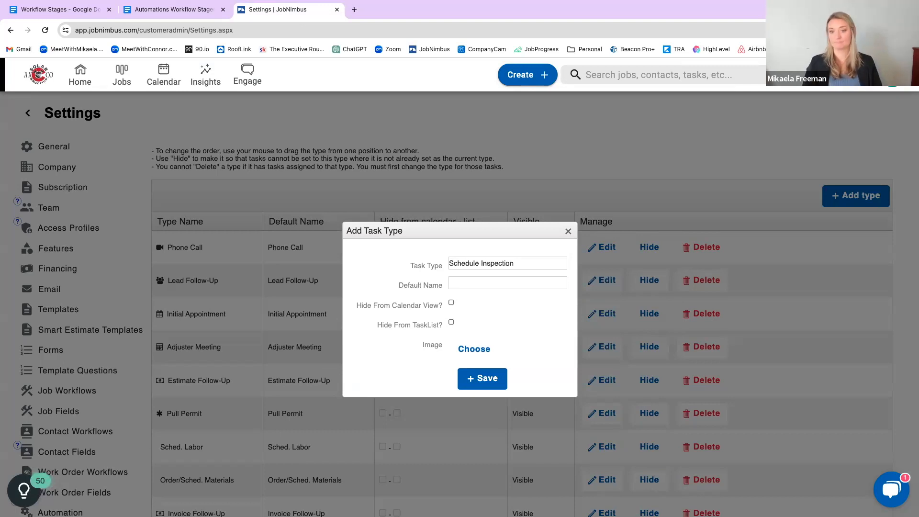
# Step: Copy the task type's name, Schedule Inspection, into its Default Name
pyautogui.moveTo(514, 263); pyautogui.dragTo(485, 263)
pyautogui.click(471, 282)
pyautogui.press('super+v')
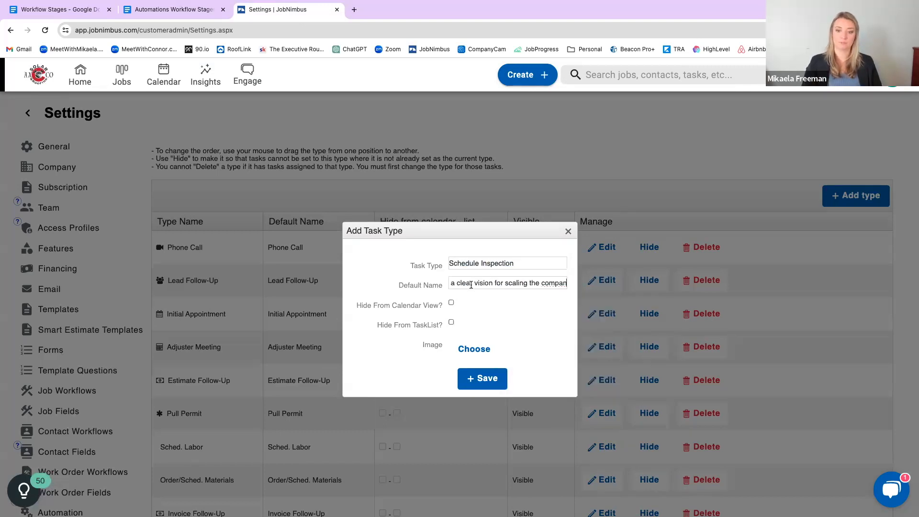
pyautogui.press('super+z')
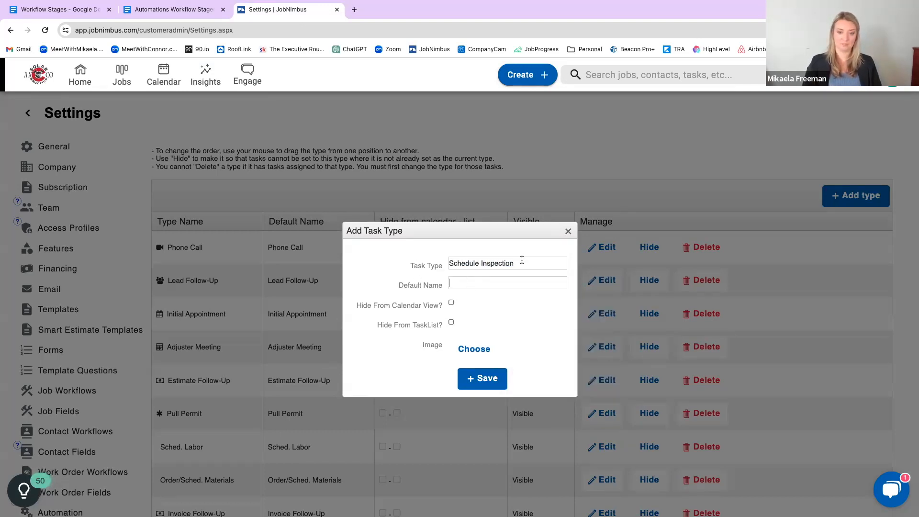
pyautogui.moveTo(520, 263); pyautogui.dragTo(458, 275)
pyautogui.press('super+c')
pyautogui.click(462, 284)
pyautogui.press('super+v')
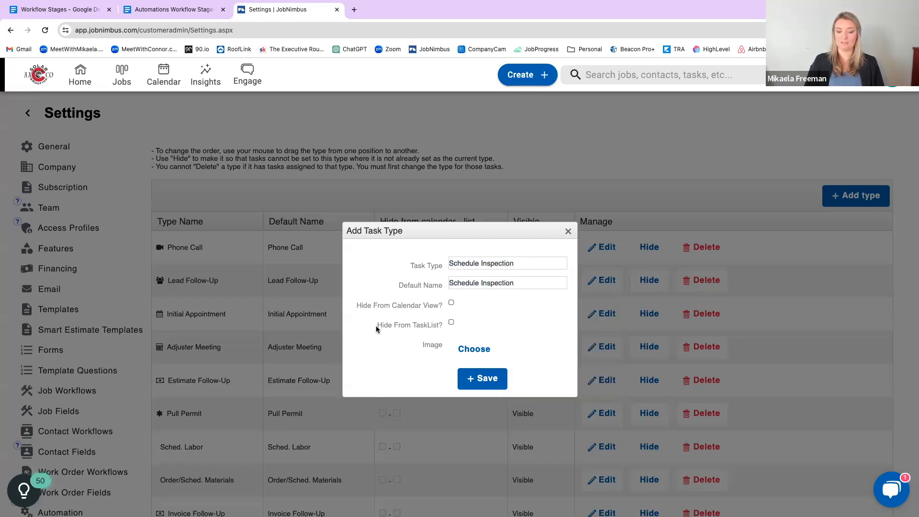
# Step: Enable Hide From TaskList for the Schedule Inspection task type, and close the form without saving
pyautogui.moveTo(376, 326); pyautogui.dragTo(441, 327)
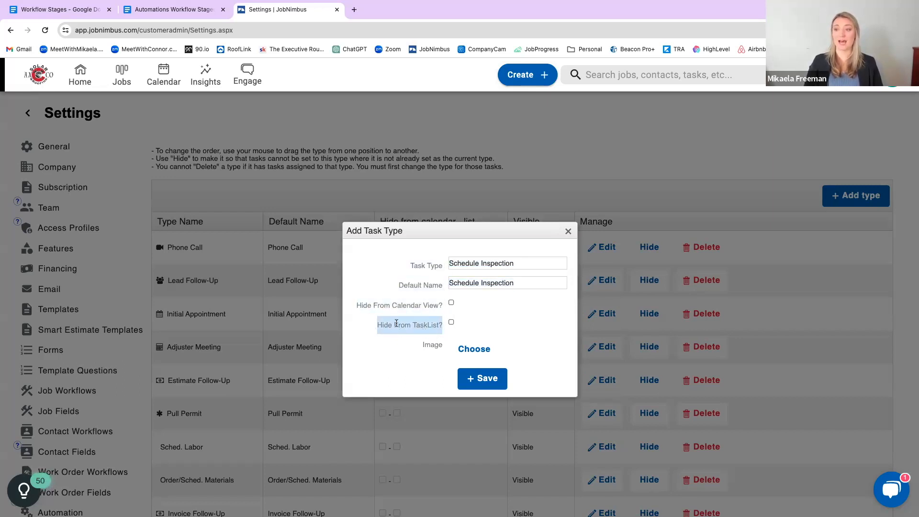
pyautogui.click(426, 329)
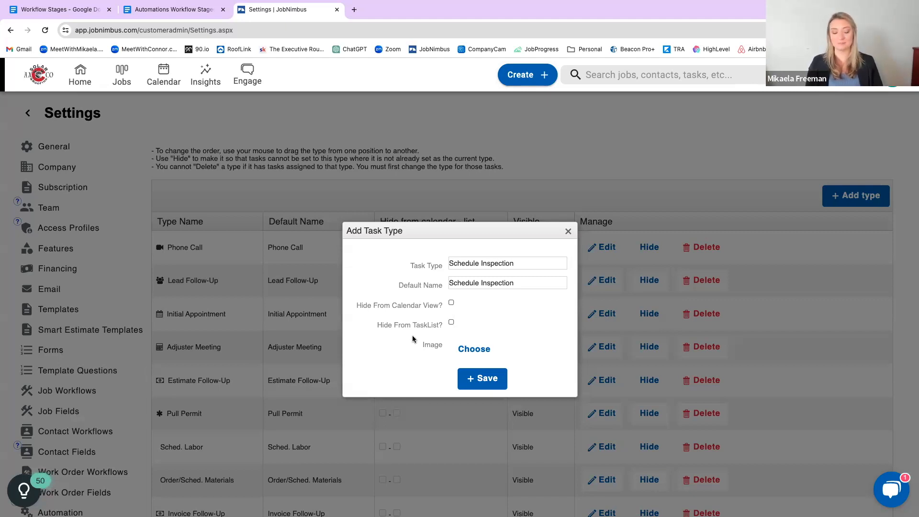
pyautogui.click(451, 322)
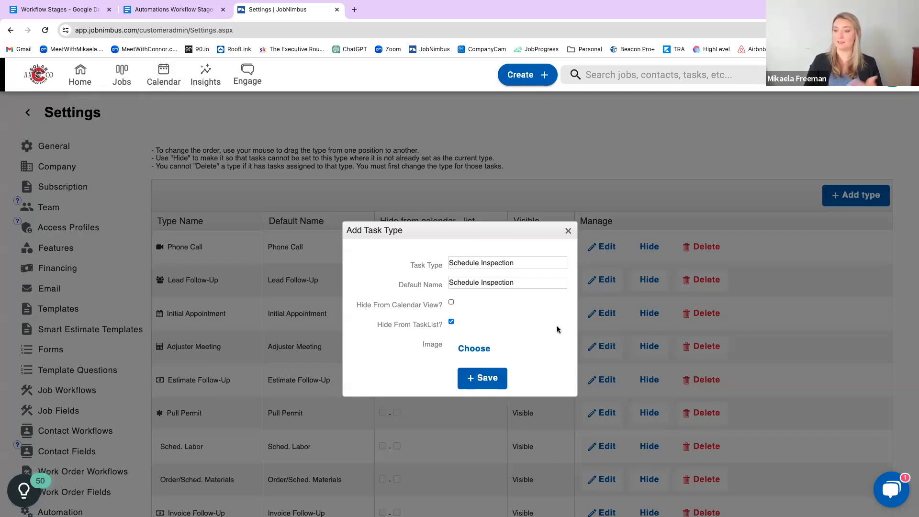
pyautogui.click(568, 231)
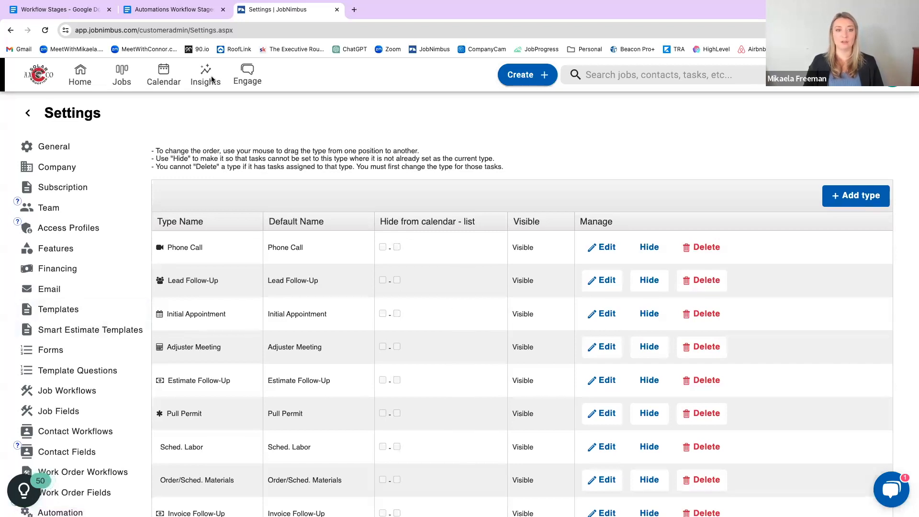
# Step: Switch to the Automations Workflow Stages document in Google Docs and look through the listed stages
pyautogui.click(172, 9)
pyautogui.doubleClick(473, 294)
pyautogui.moveTo(473, 294)
pyautogui.mouseDown()
pyautogui.moveTo(377, 293)
pyautogui.moveTo(477, 295)
pyautogui.mouseUp()
pyautogui.hotkey('ctrl', 'z')
pyautogui.click(478, 295)
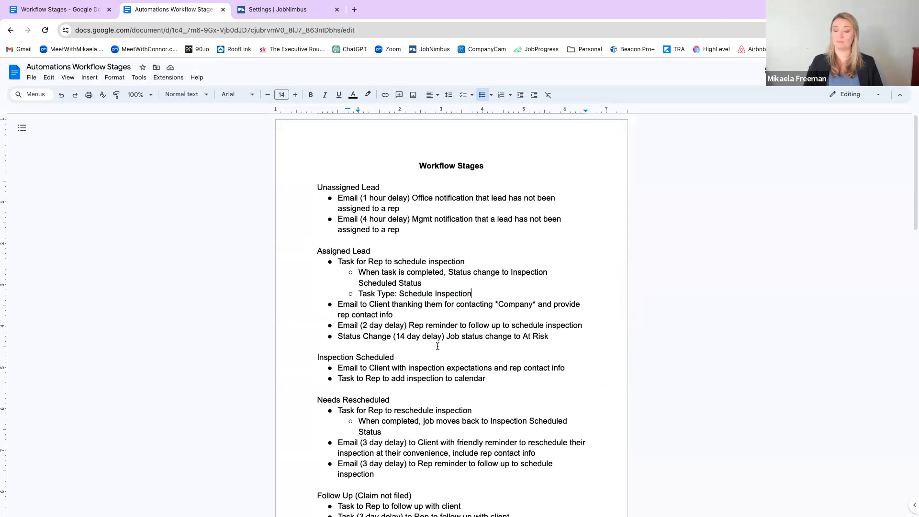
pyautogui.scroll(-4, 383, 224)
pyautogui.scroll(-3, 383, 223)
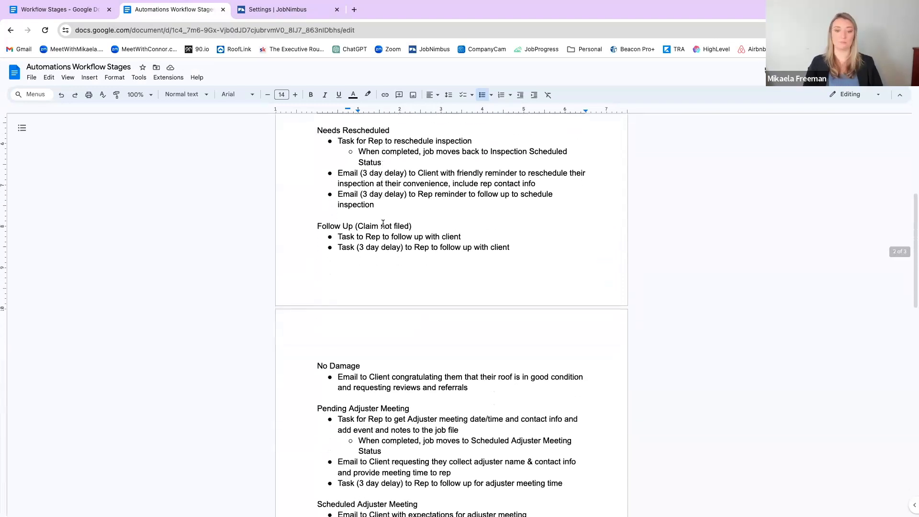
pyautogui.scroll(8, 383, 223)
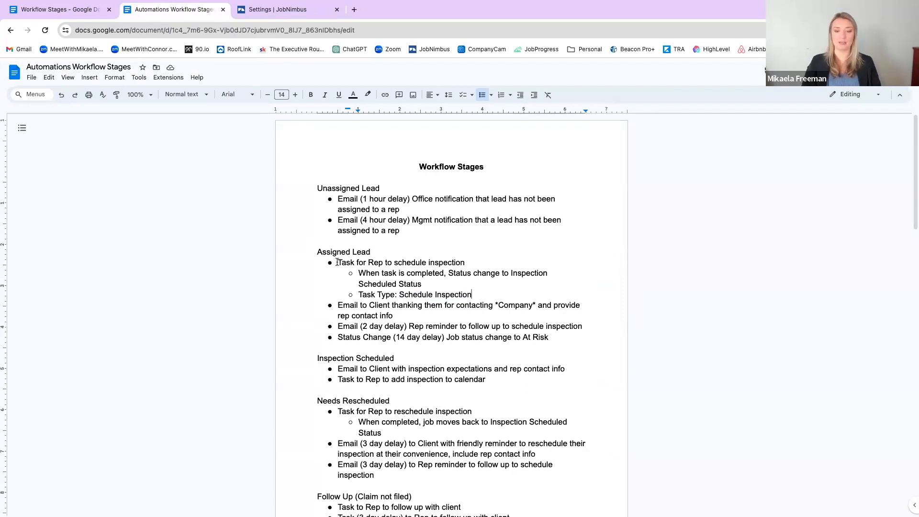
# Step: Highlight the word Task in the Assigned Lead stage's first bullet and its Task Type: Schedule Inspection line for review
pyautogui.moveTo(338, 263); pyautogui.dragTo(355, 263)
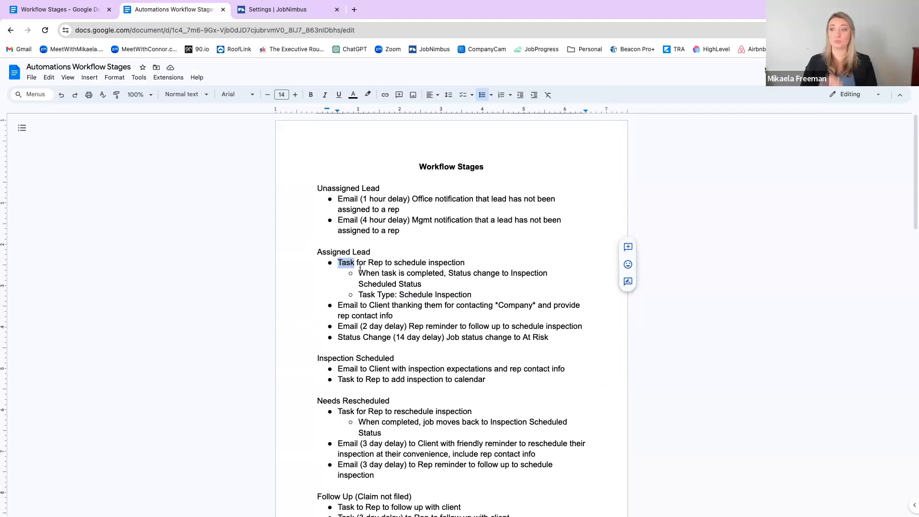
pyautogui.click(451, 305)
pyautogui.moveTo(479, 295); pyautogui.dragTo(358, 295)
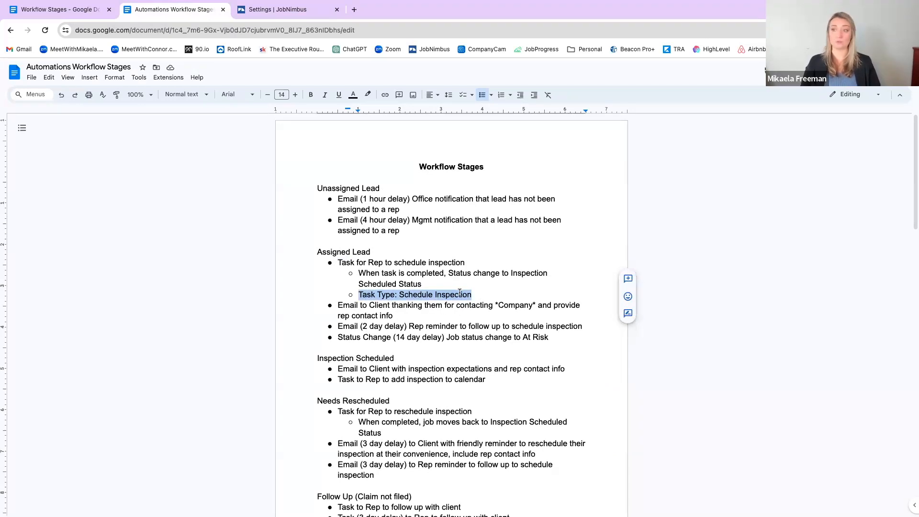
pyautogui.click(452, 312)
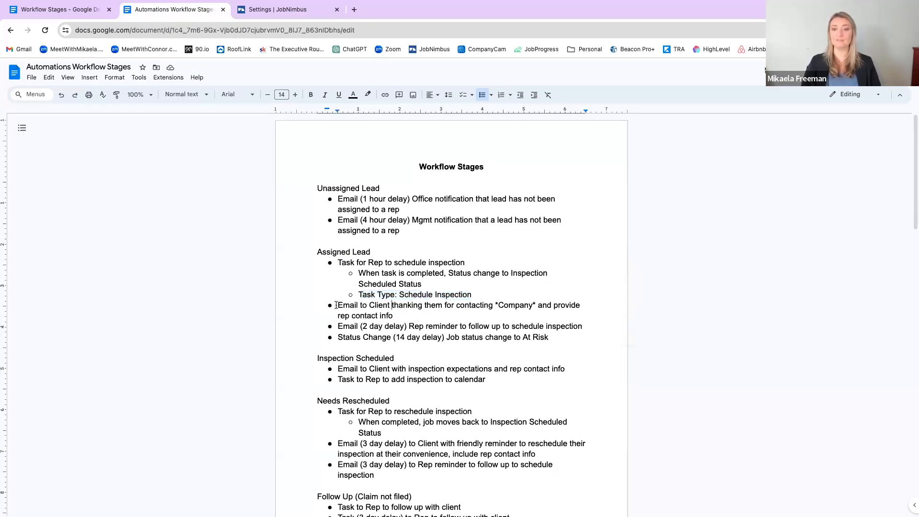
# Step: Add the sub-bullet "Email Template: Template Name" under the Assigned Lead stage's bullet about the thank-you email to the client
pyautogui.moveTo(337, 305); pyautogui.dragTo(361, 305)
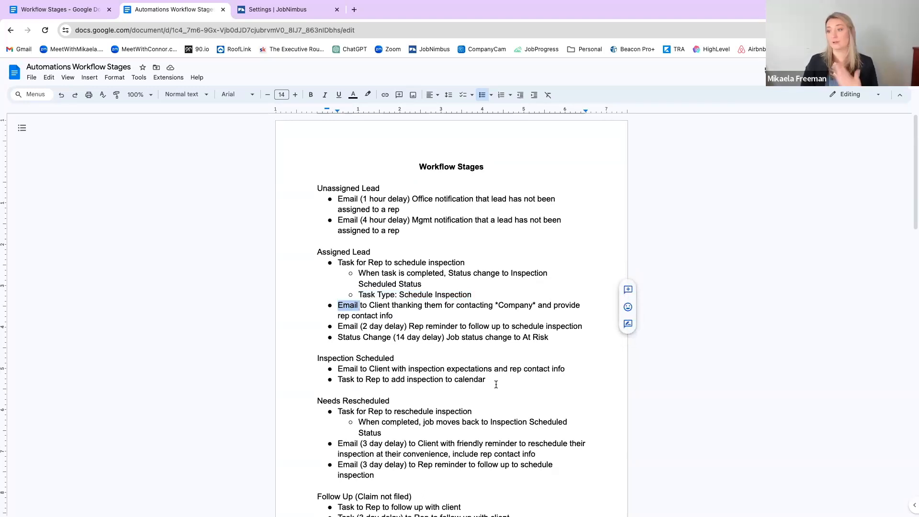
pyautogui.click(425, 316)
pyautogui.press('Return')
pyautogui.press('Tab')
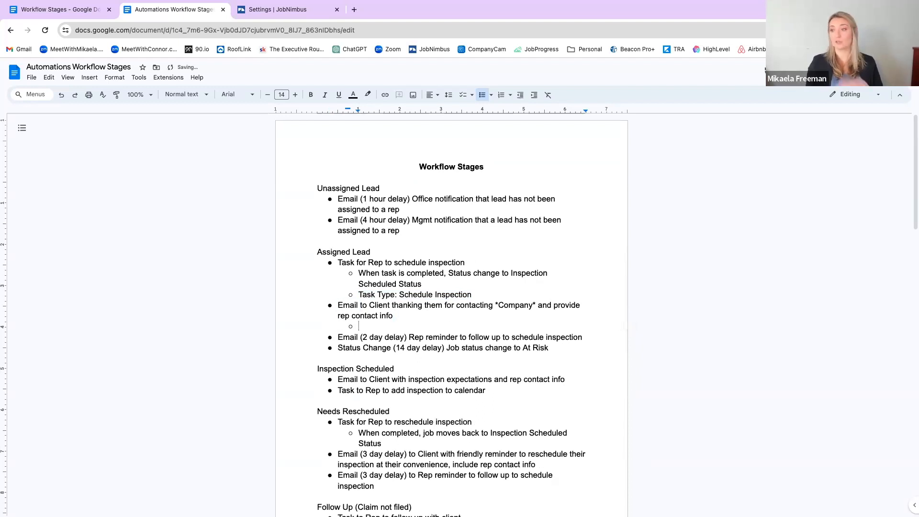
pyautogui.write('Email temp')
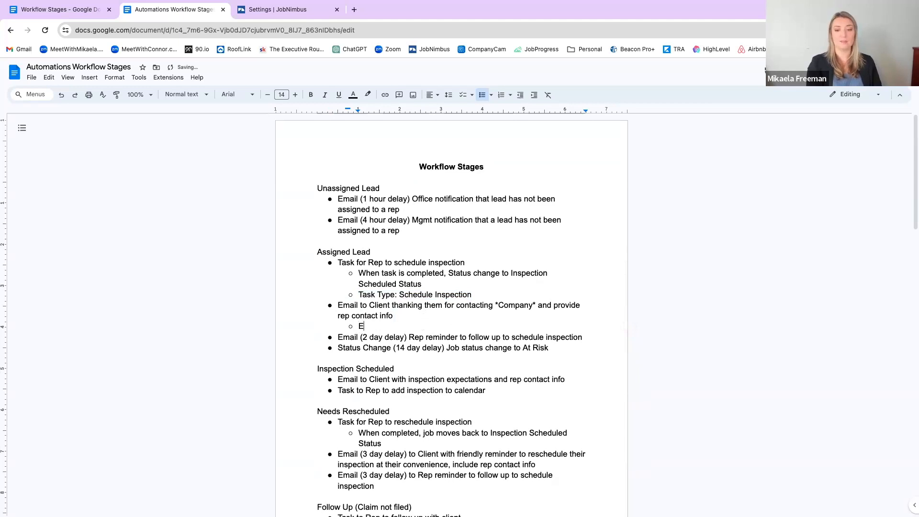
pyautogui.press('BackSpace')
pyautogui.press('BackSpace')
pyautogui.press('BackSpace')
pyautogui.press('BackSpace')
pyautogui.write('Template')
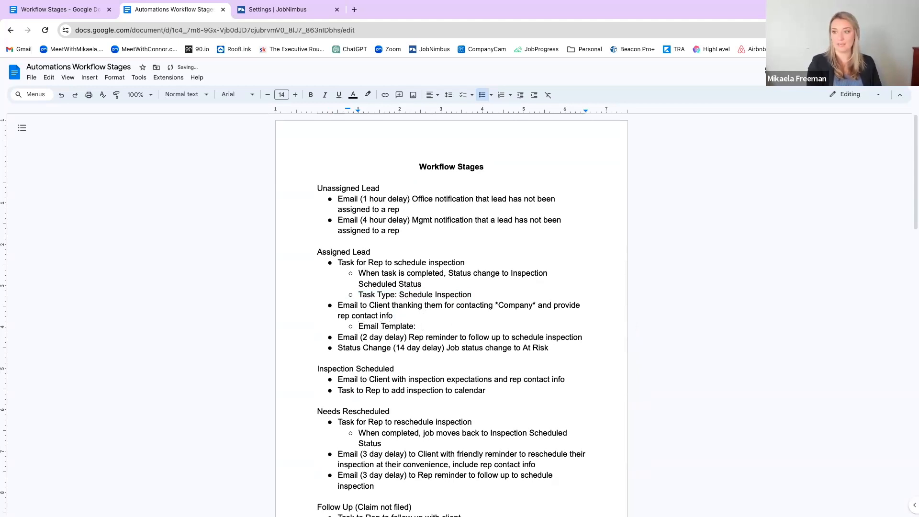
pyautogui.write(': Template Name')
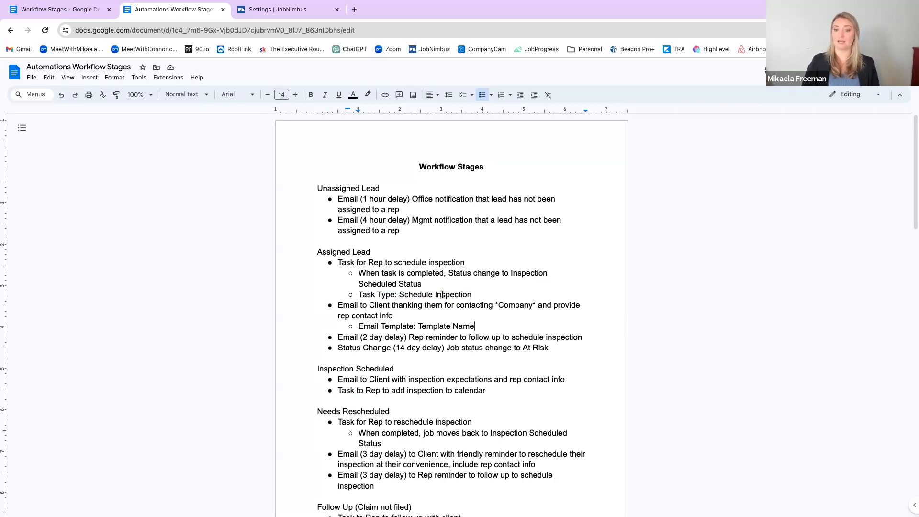
pyautogui.click(458, 328)
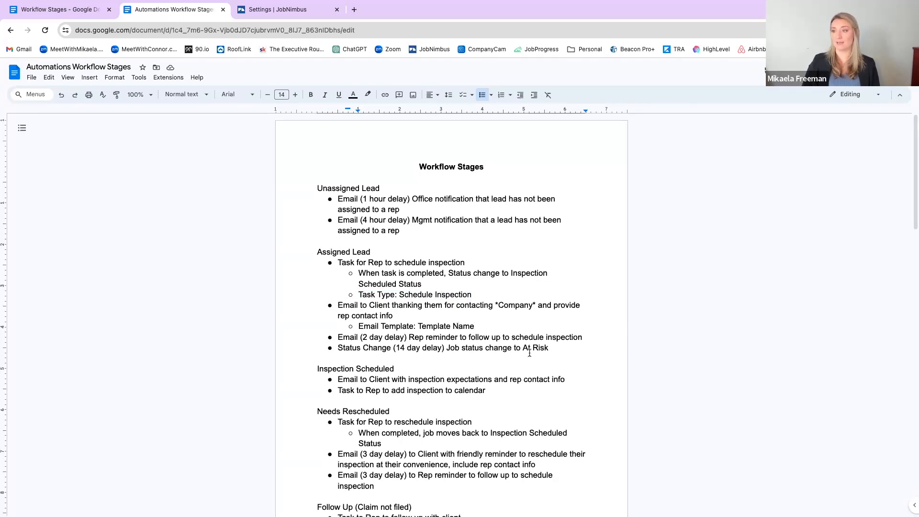
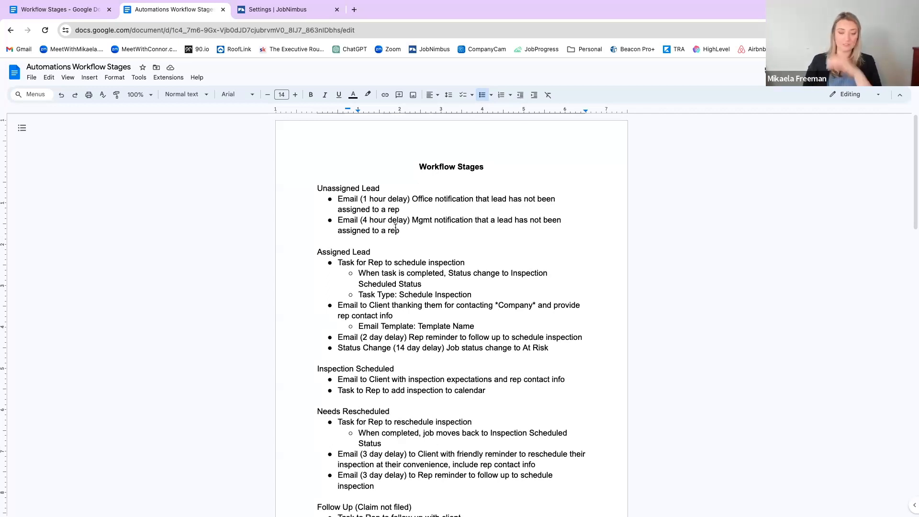
# Step: Switch to the JobNimbus settings and open the Automation list
pyautogui.click(289, 10)
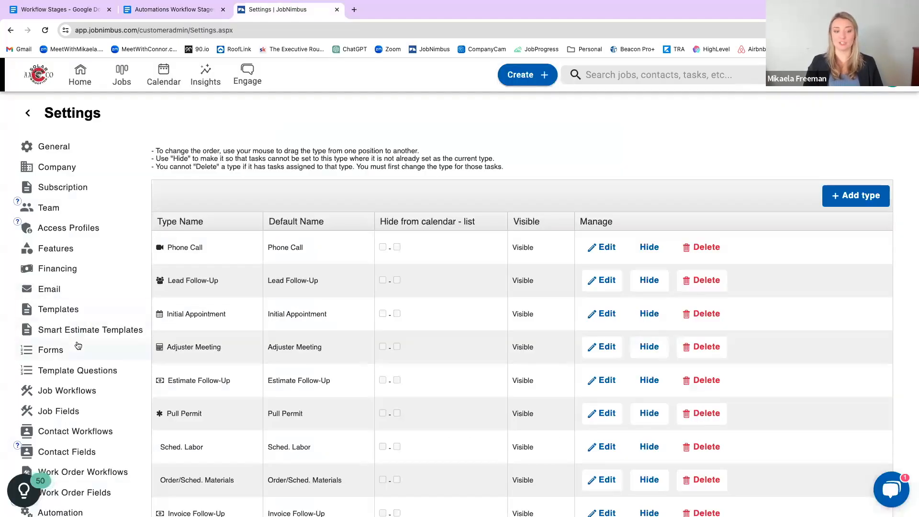
pyautogui.scroll(-5, 77, 344)
pyautogui.scroll(-2, 77, 345)
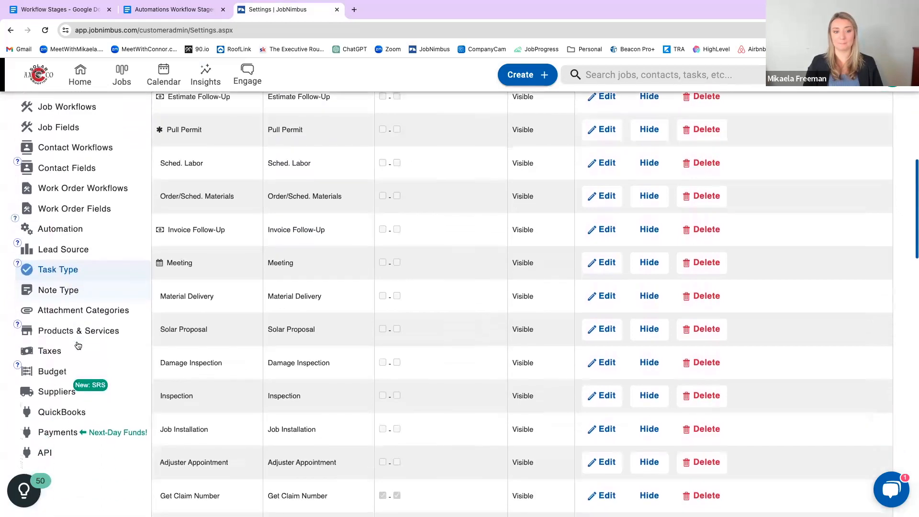
pyautogui.scroll(2, 74, 344)
pyautogui.click(60, 284)
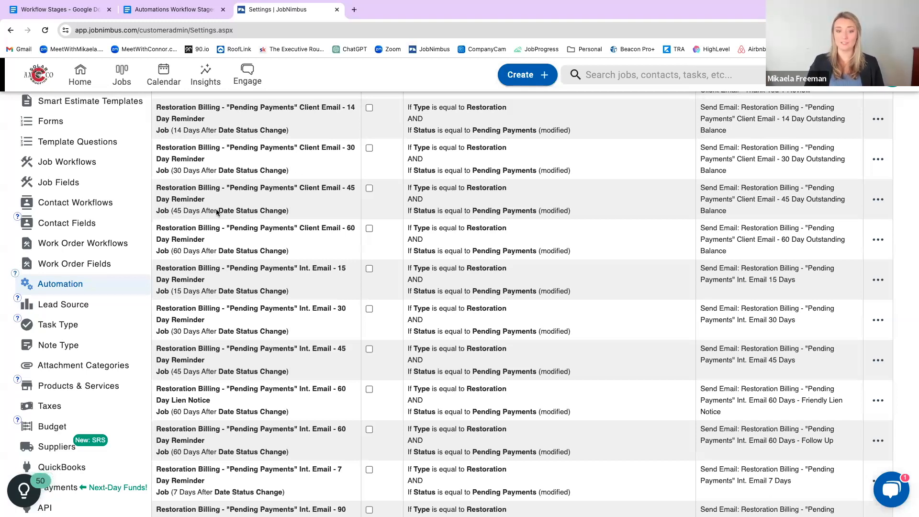
# Step: Look through the automations list down to the Restoration Production "Roof Scheduled" entries, examining how the automations are named
pyautogui.scroll(-7, 199, 346)
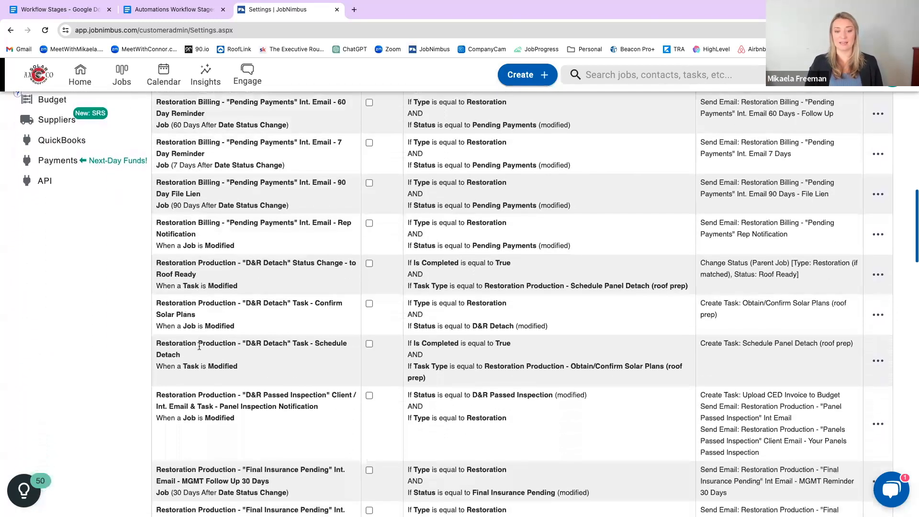
pyautogui.scroll(-3, 199, 346)
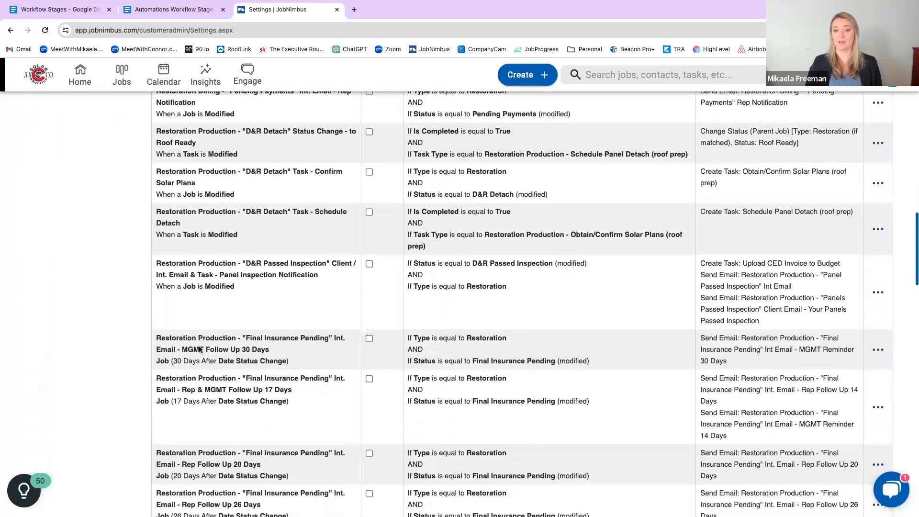
pyautogui.scroll(-1, 200, 350)
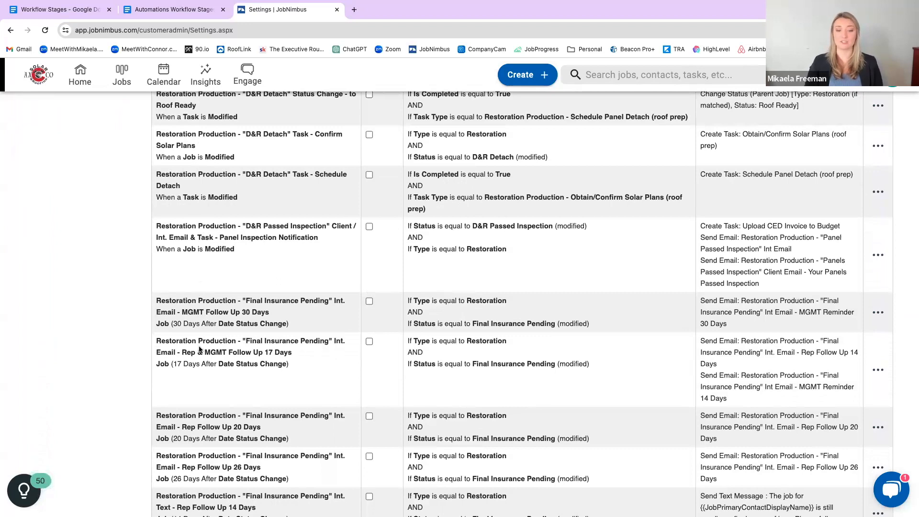
pyautogui.scroll(-1, 200, 349)
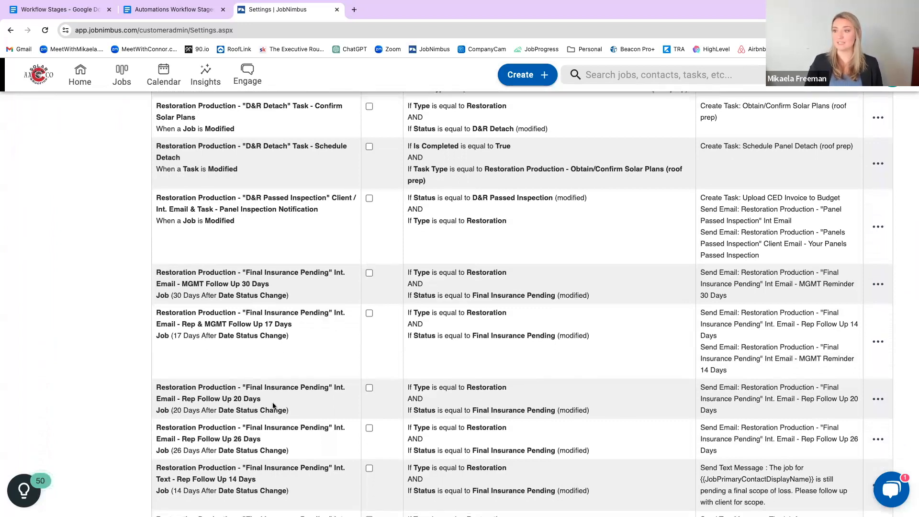
pyautogui.scroll(-14, 275, 397)
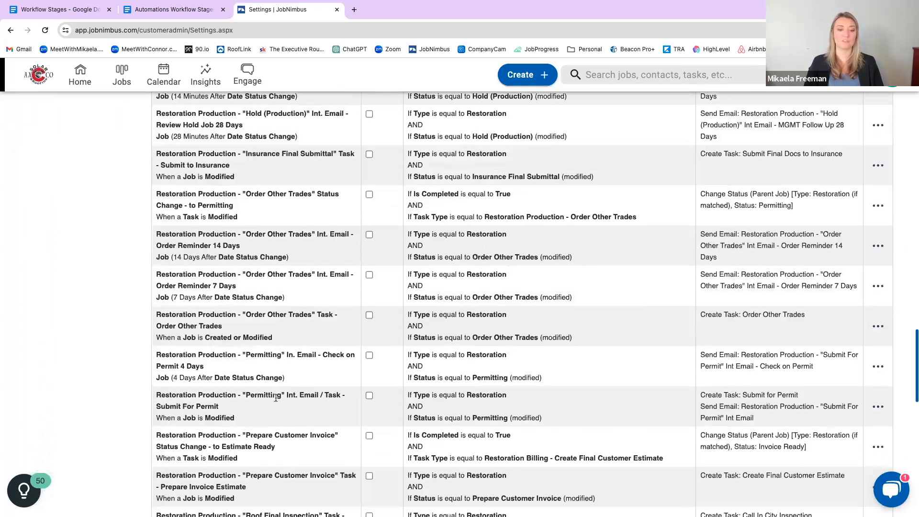
pyautogui.scroll(-10, 275, 398)
pyautogui.scroll(3, 276, 398)
pyautogui.scroll(-1, 275, 397)
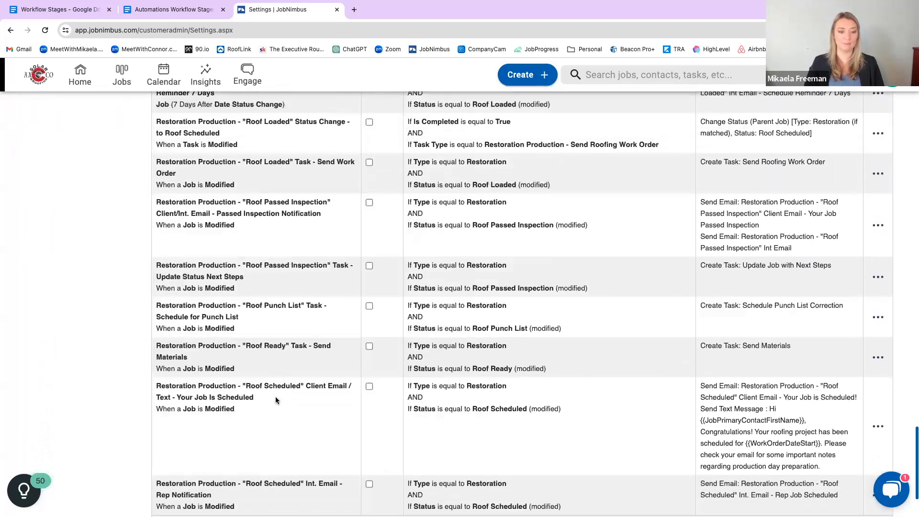
# Step: Highlight the full name of the "Roof Scheduled" Client Email / Text automation and its quoted status, glancing back at the workflow stages document
pyautogui.moveTo(157, 378); pyautogui.dragTo(269, 391)
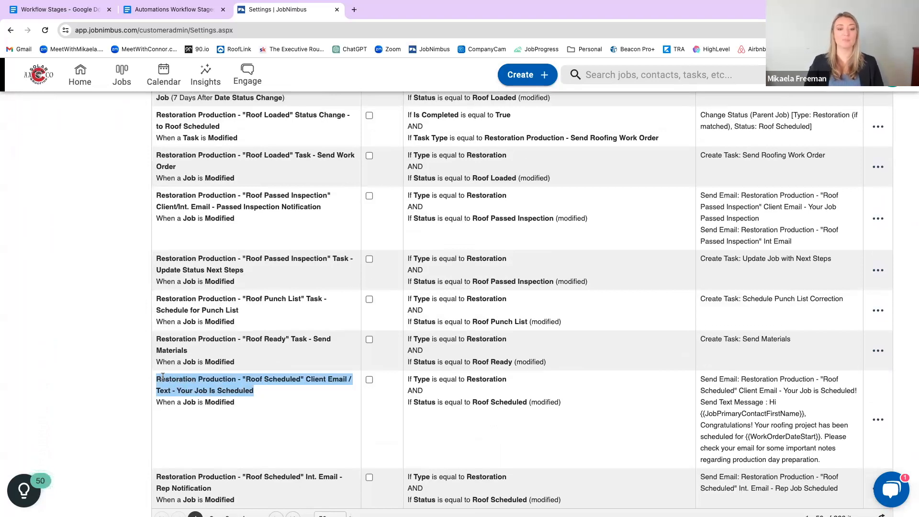
pyautogui.click(256, 386)
pyautogui.moveTo(305, 380); pyautogui.dragTo(243, 380)
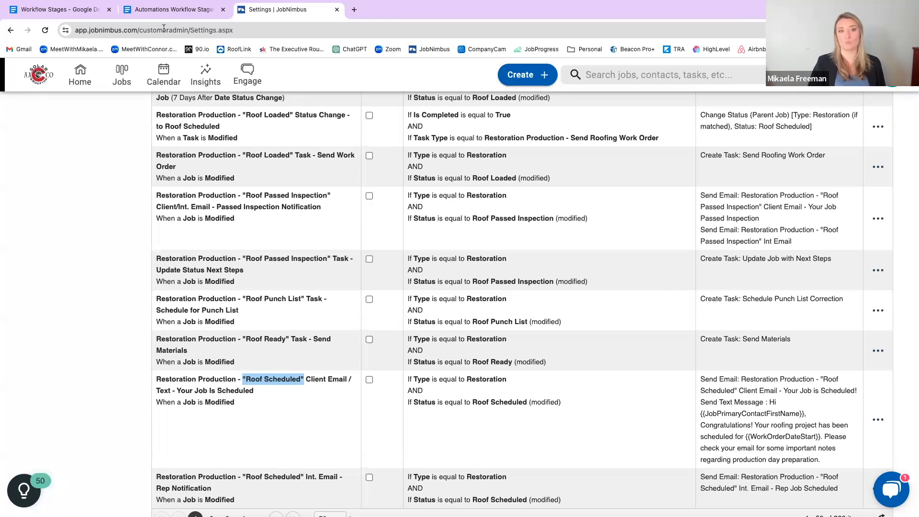
pyautogui.click(172, 9)
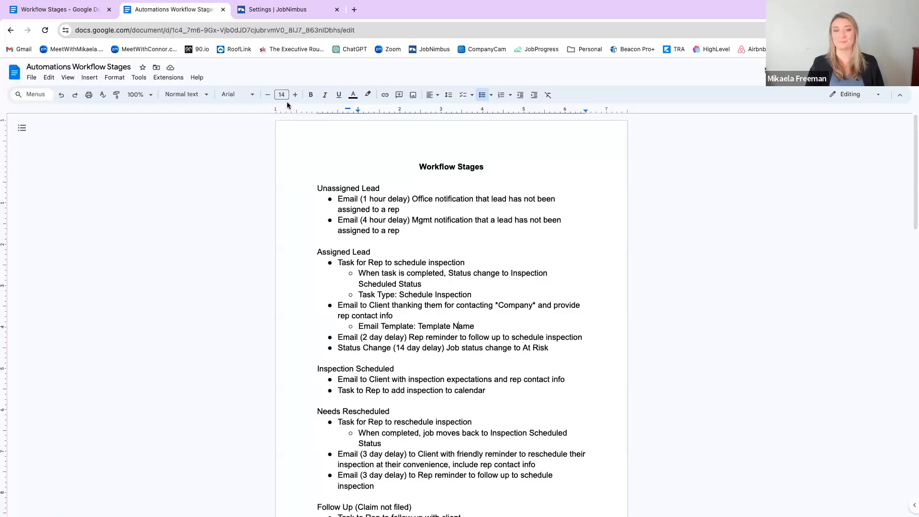
pyautogui.click(277, 9)
pyautogui.scroll(-1, 296, 412)
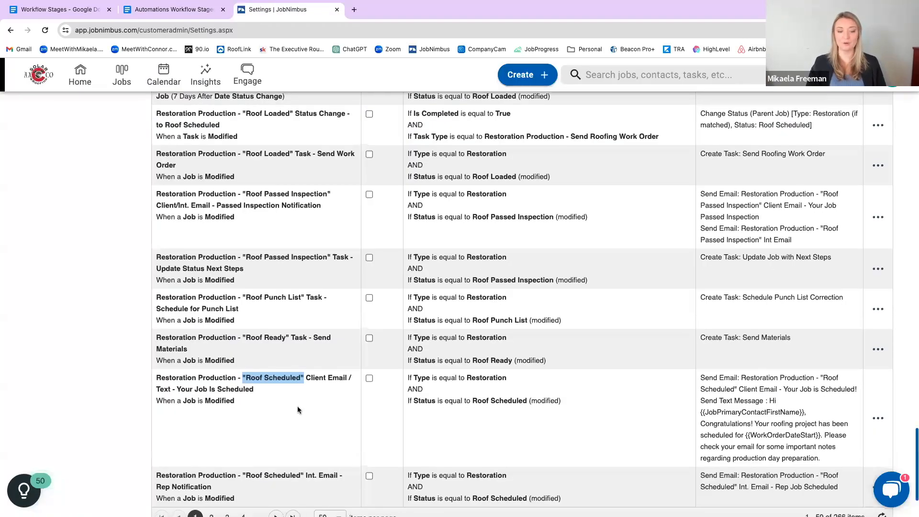
# Step: Highlight the word Restoration at the start of the "Roof Scheduled" Client Email / Text automation's name
pyautogui.click(158, 375)
pyautogui.moveTo(159, 375); pyautogui.dragTo(195, 375)
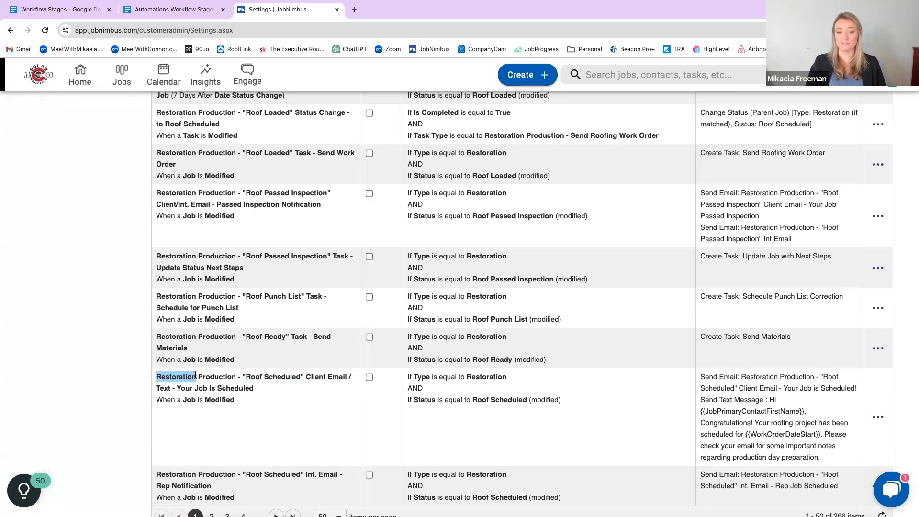
pyautogui.click(209, 377)
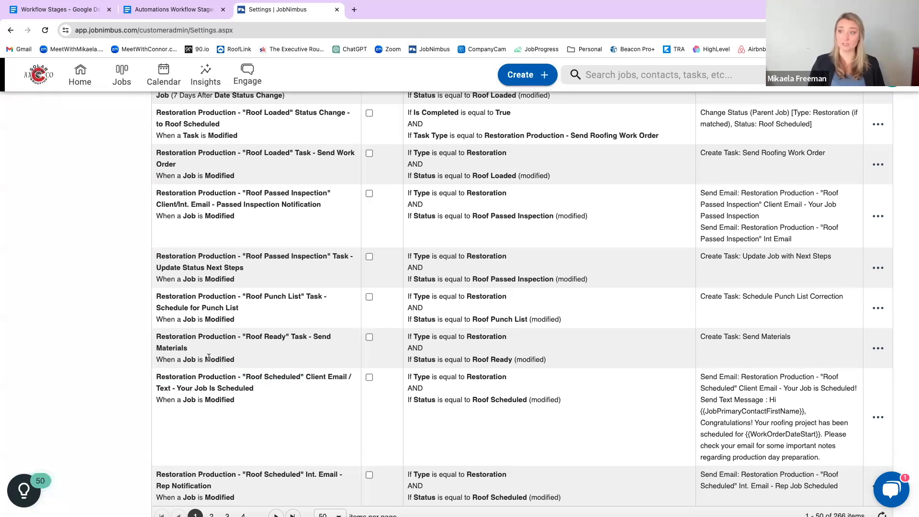
# Step: Highlight Restoration Production, "Roof Ready" and Task in turn within the "Roof Ready" Send Materials automation's name
pyautogui.keyDown('shift'); pyautogui.click(198, 336); pyautogui.keyUp('shift')
pyautogui.click(201, 335)
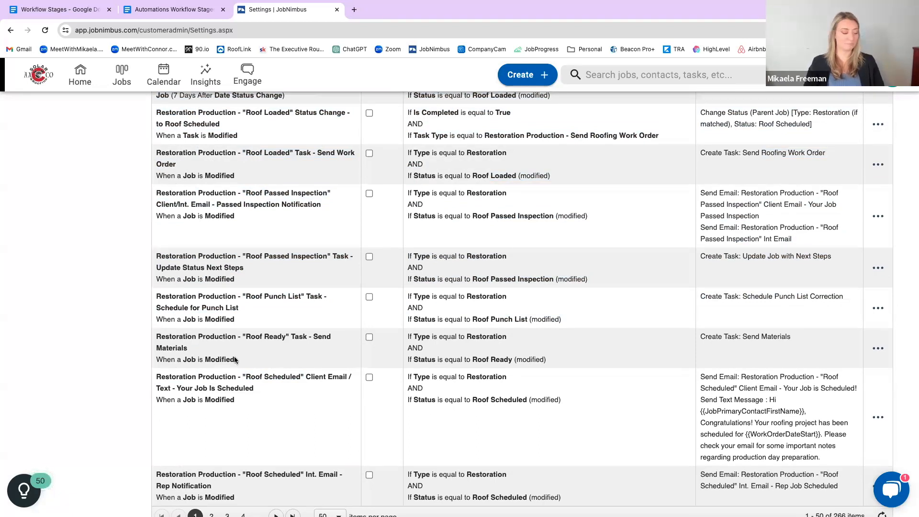
pyautogui.moveTo(156, 337); pyautogui.dragTo(237, 338)
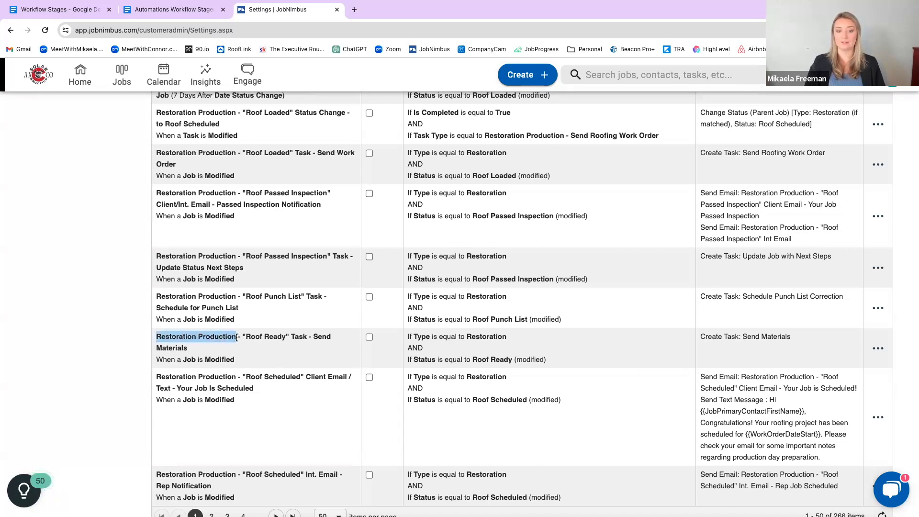
pyautogui.click(246, 338)
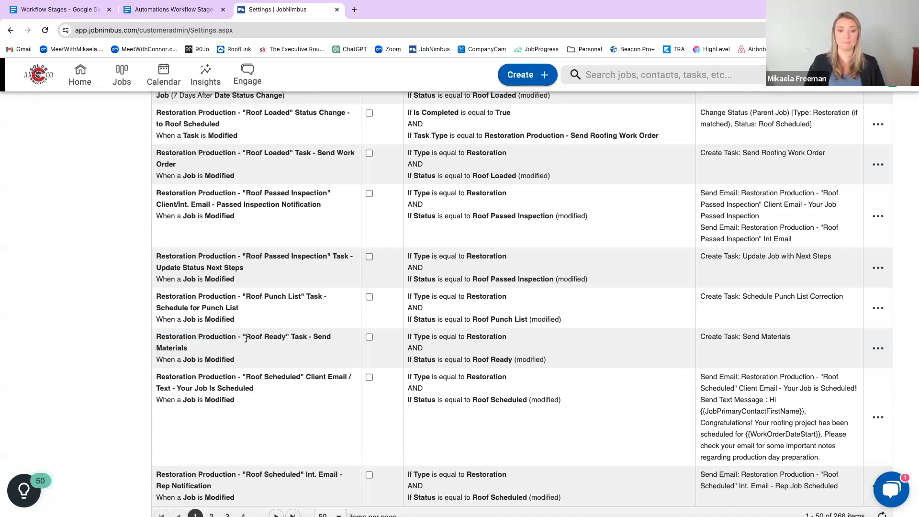
pyautogui.moveTo(243, 339); pyautogui.dragTo(287, 338)
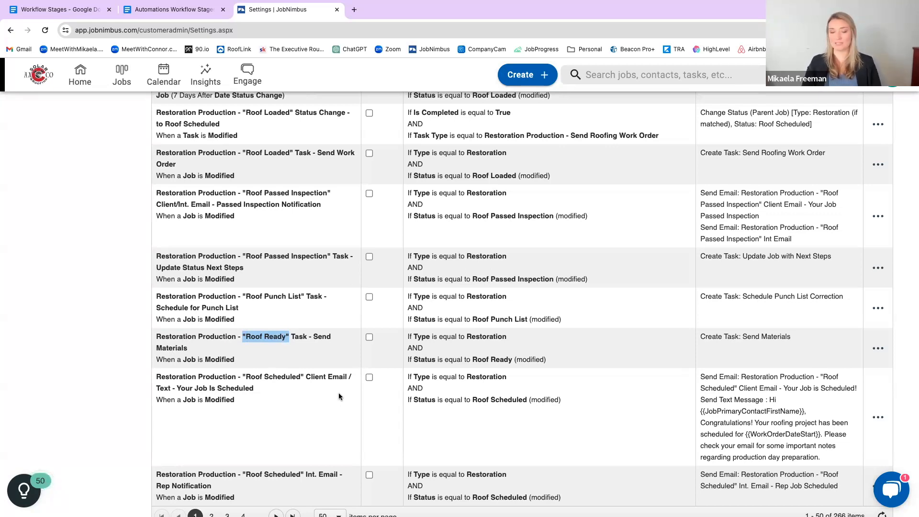
pyautogui.click(312, 362)
pyautogui.doubleClick(294, 337)
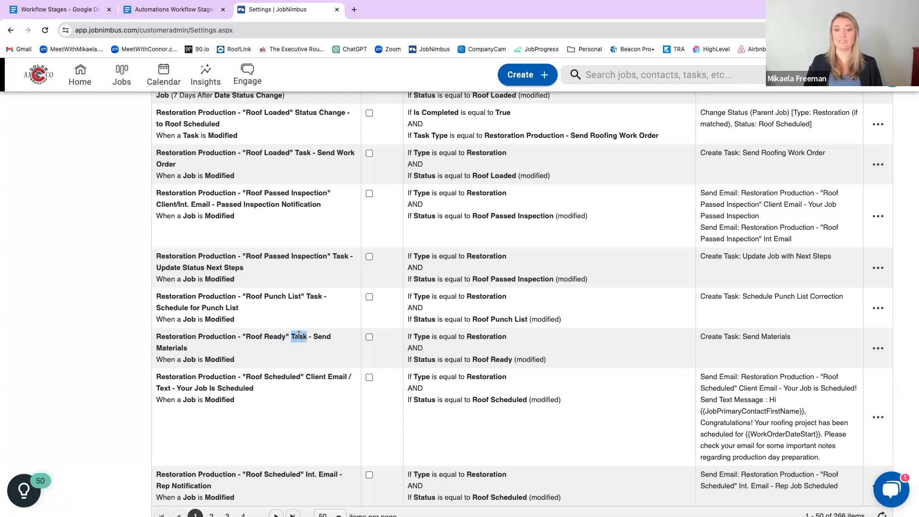
# Step: Highlight the action types Status Change and Int. Email in the names of the "Roof Loaded" automations
pyautogui.scroll(1, 306, 325)
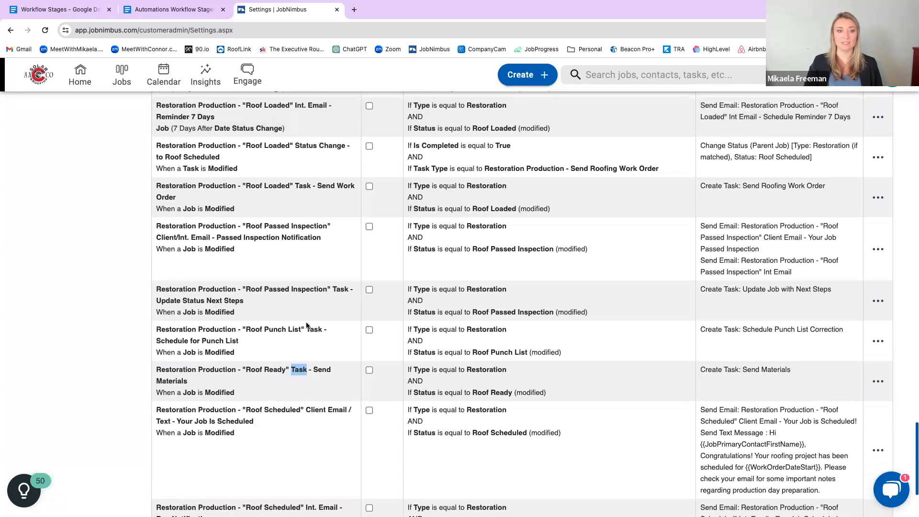
pyautogui.scroll(1, 329, 236)
pyautogui.moveTo(295, 165); pyautogui.dragTo(351, 166)
pyautogui.moveTo(294, 125); pyautogui.dragTo(336, 127)
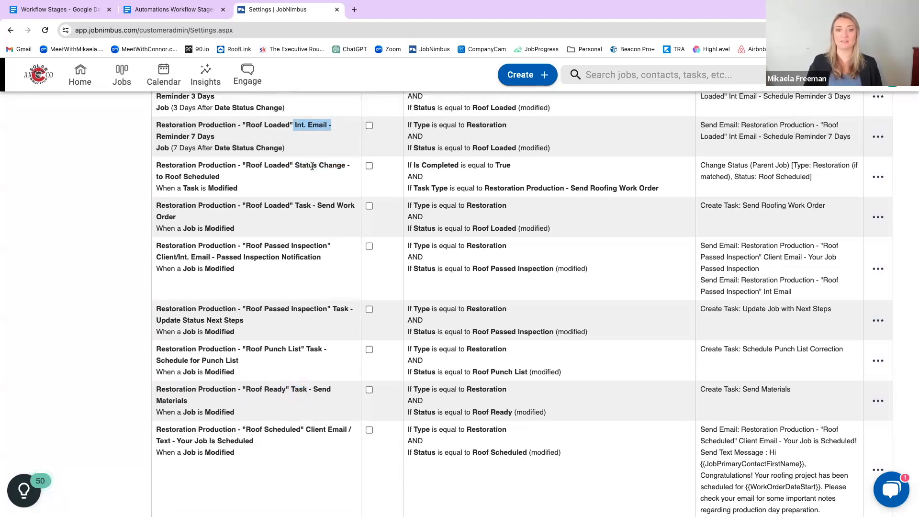
# Step: Highlight Task and the quoted status "Roof Passed Inspection" in the name of the Update Status Next Steps automation
pyautogui.scroll(-1, 319, 170)
pyautogui.scroll(-2, 306, 192)
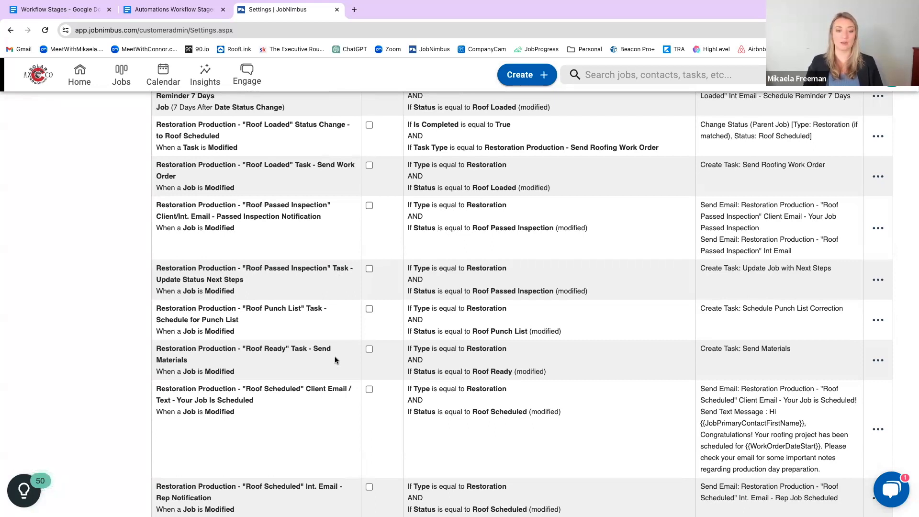
pyautogui.scroll(-1, 338, 361)
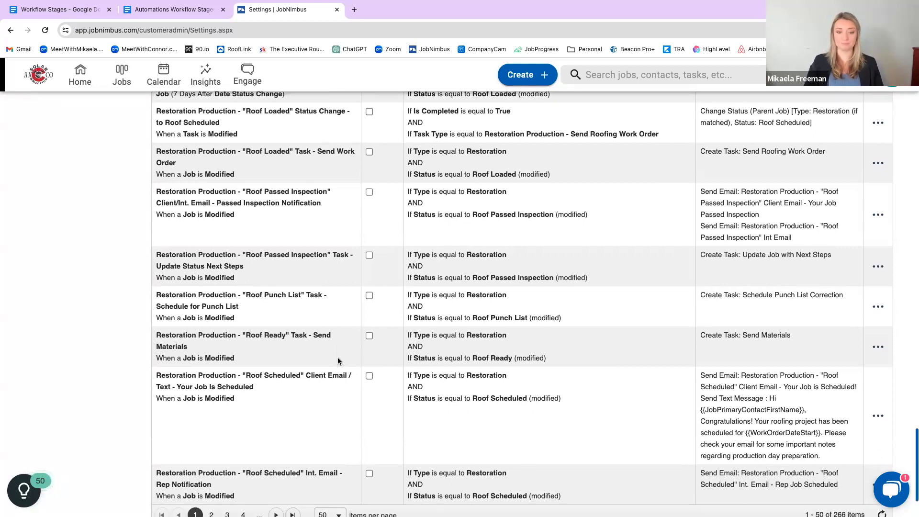
pyautogui.moveTo(333, 255); pyautogui.dragTo(345, 256)
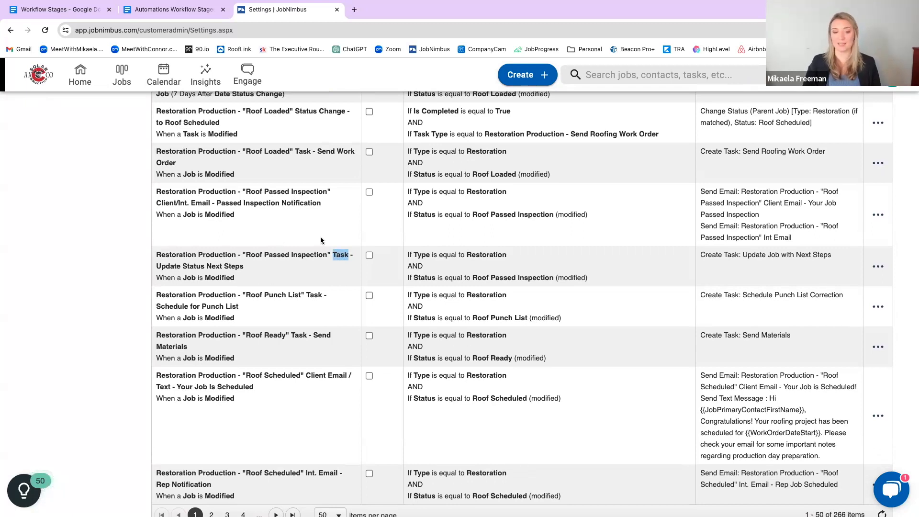
pyautogui.scroll(1, 240, 271)
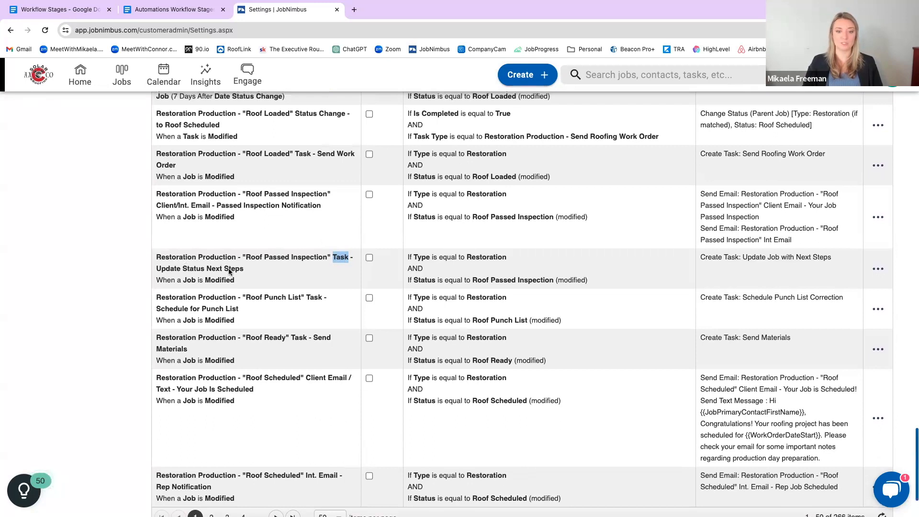
pyautogui.click(297, 278)
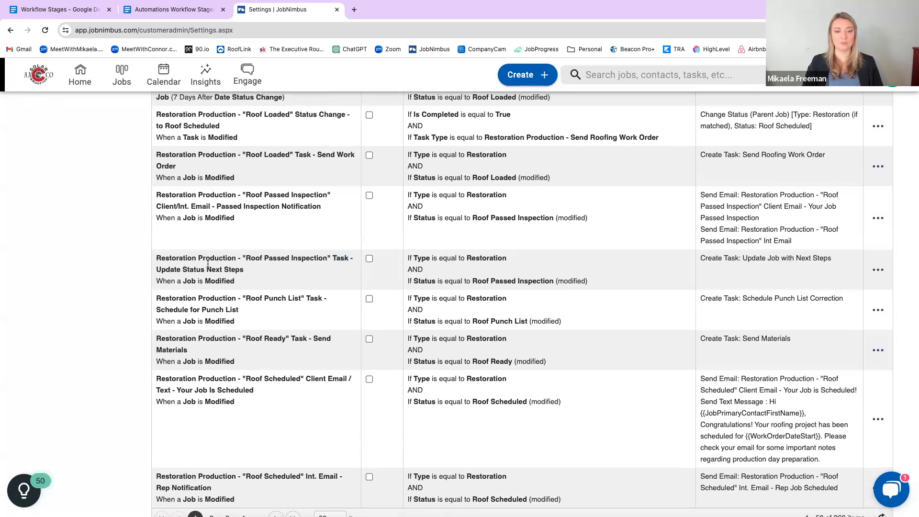
pyautogui.moveTo(242, 259); pyautogui.dragTo(331, 259)
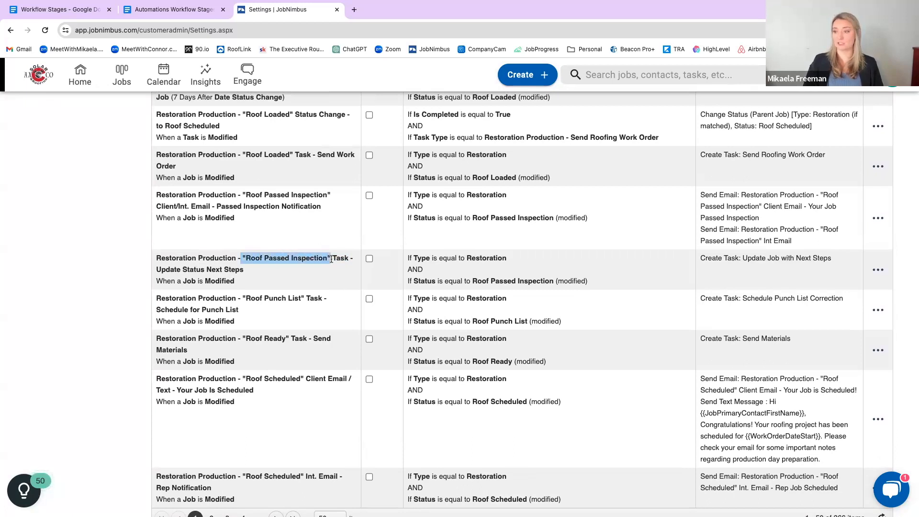
# Step: Highlight Task and the description Update Status Next Steps in the name of the "Roof Passed Inspection" task automation
pyautogui.doubleClick(341, 260)
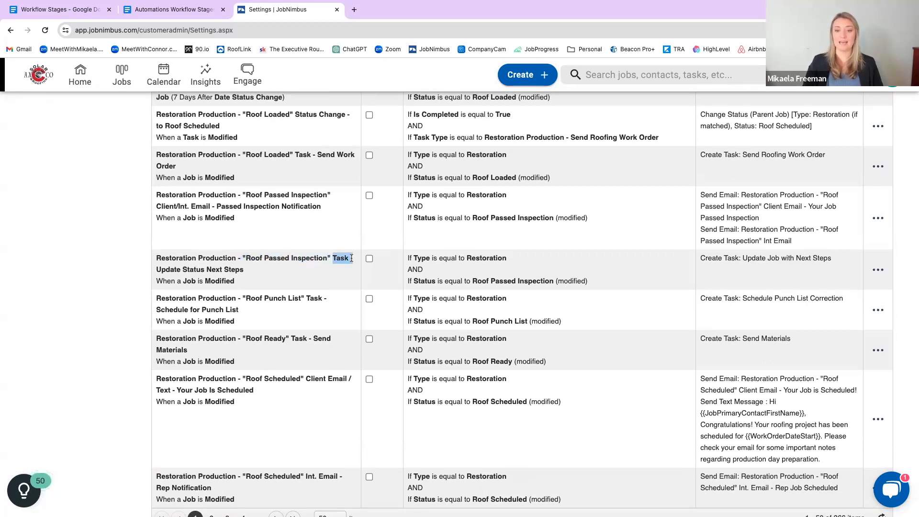
pyautogui.click(343, 259)
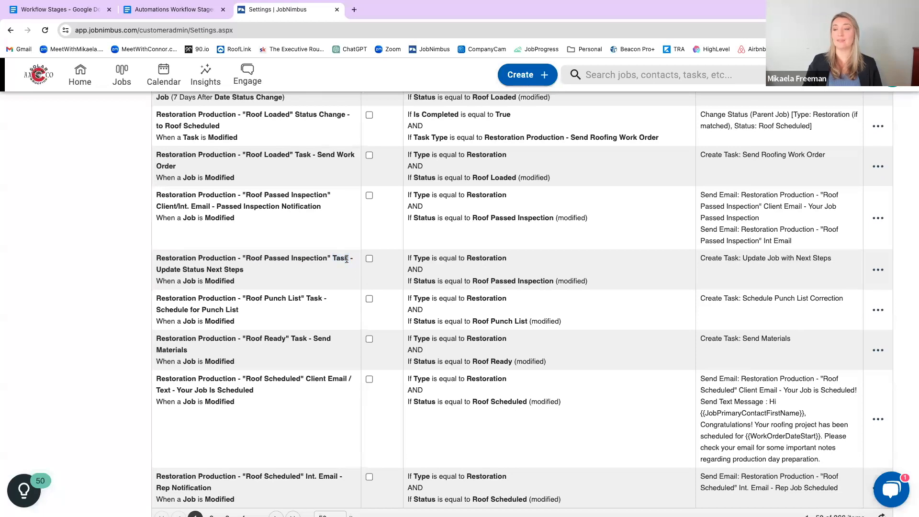
pyautogui.moveTo(157, 271); pyautogui.dragTo(239, 269)
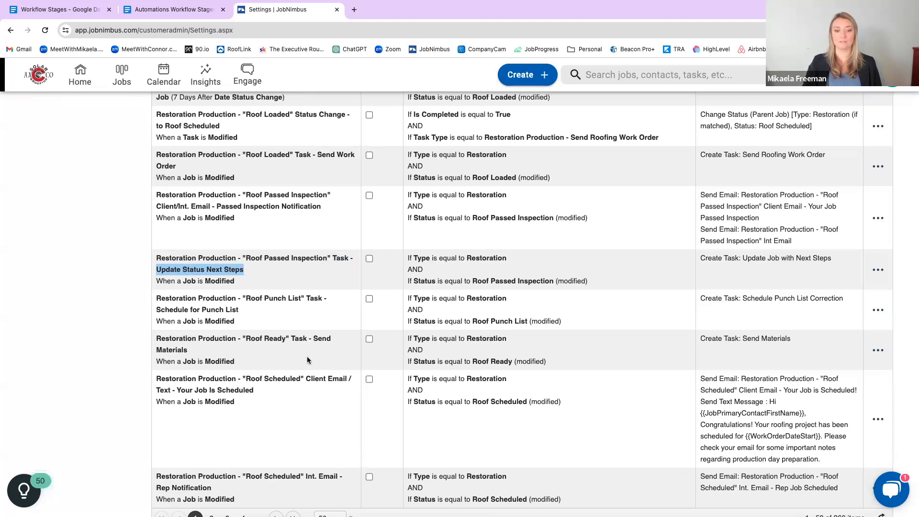
pyautogui.click(293, 346)
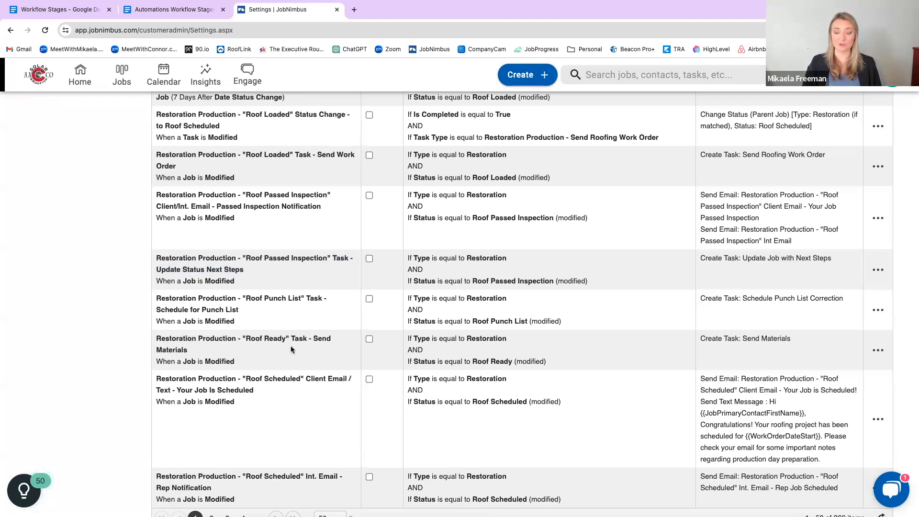
# Step: Highlight the description Send Materials in the "Roof Ready" Task automation's name
pyautogui.moveTo(291, 338); pyautogui.dragTo(321, 350)
pyautogui.click(329, 373)
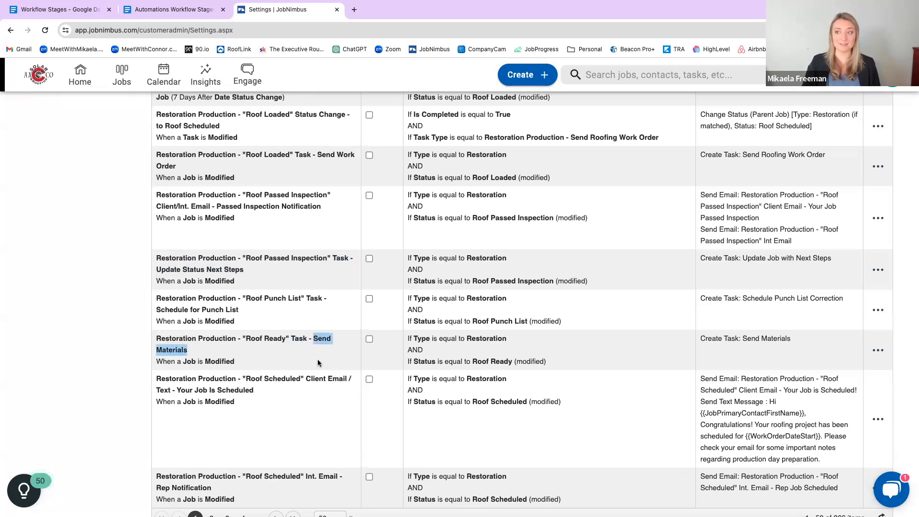
pyautogui.click(434, 359)
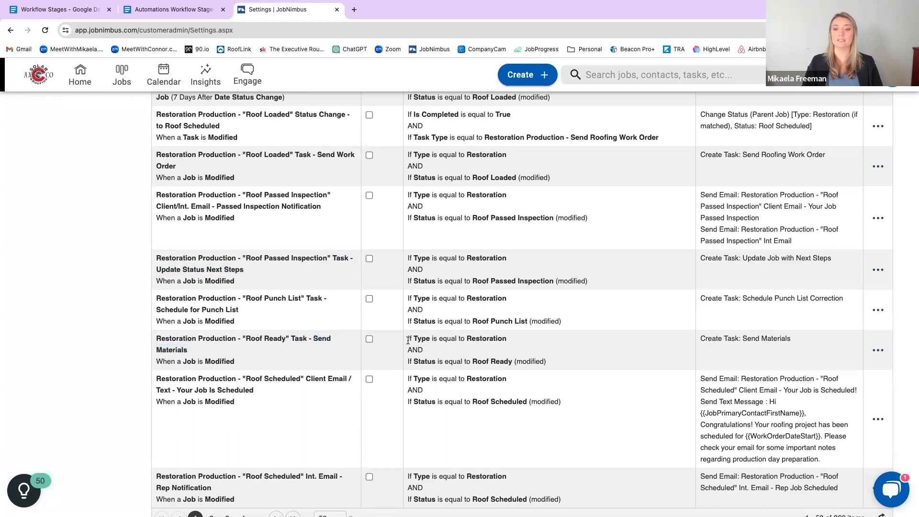
# Step: Highlight the type and status conditions and the Create Task: Send Materials action of the "Roof Ready" automation
pyautogui.moveTo(408, 339); pyautogui.dragTo(542, 358)
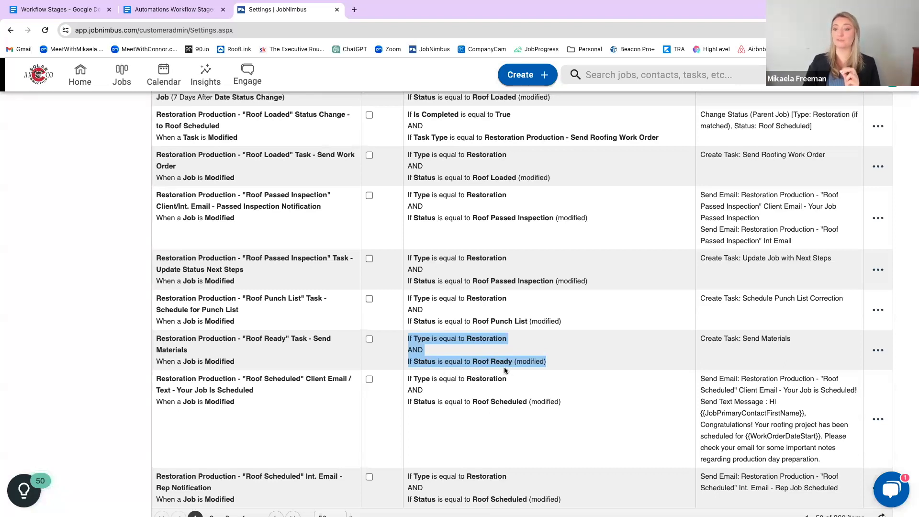
pyautogui.moveTo(700, 339); pyautogui.dragTo(812, 342)
pyautogui.click(811, 342)
pyautogui.tripleClick(792, 342)
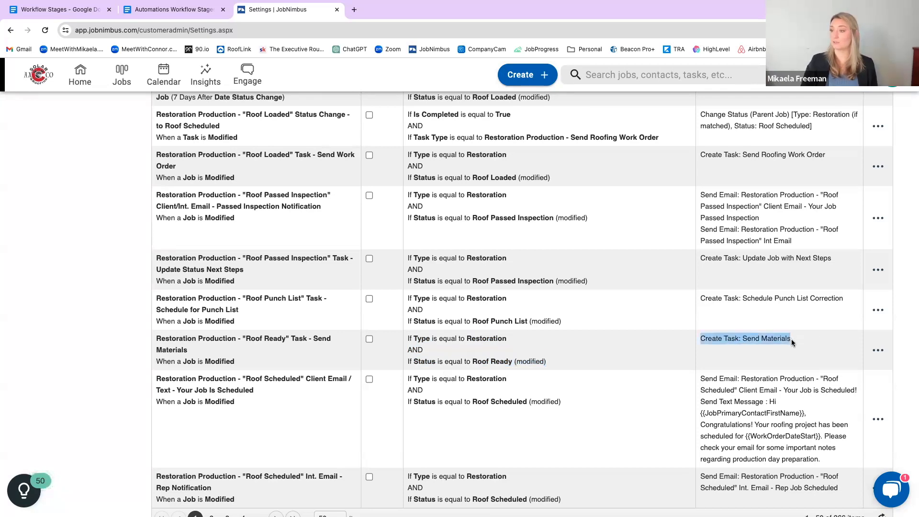
pyautogui.click(321, 346)
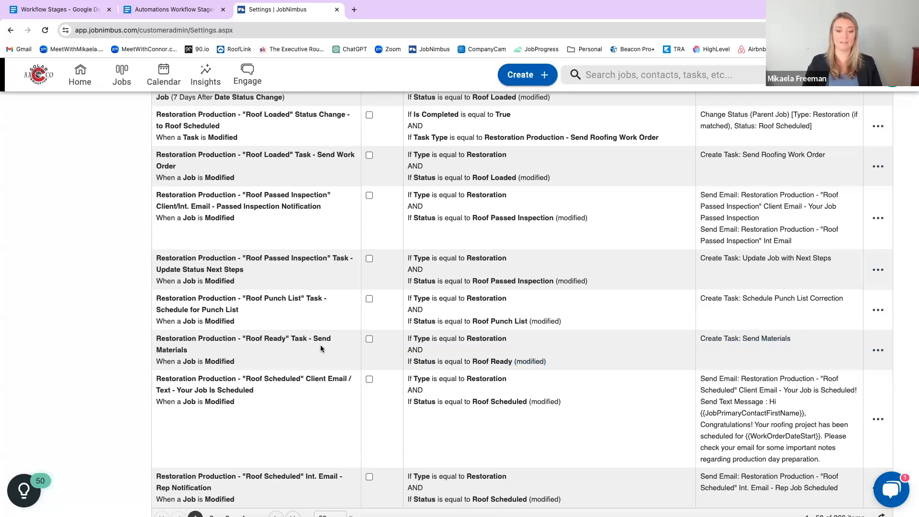
# Step: Go to the sales automations in the list and highlight Sales at the start of the "Assigned Lead" Welcome Restoration Lead name
pyautogui.scroll(-2, 321, 349)
pyautogui.click(228, 432)
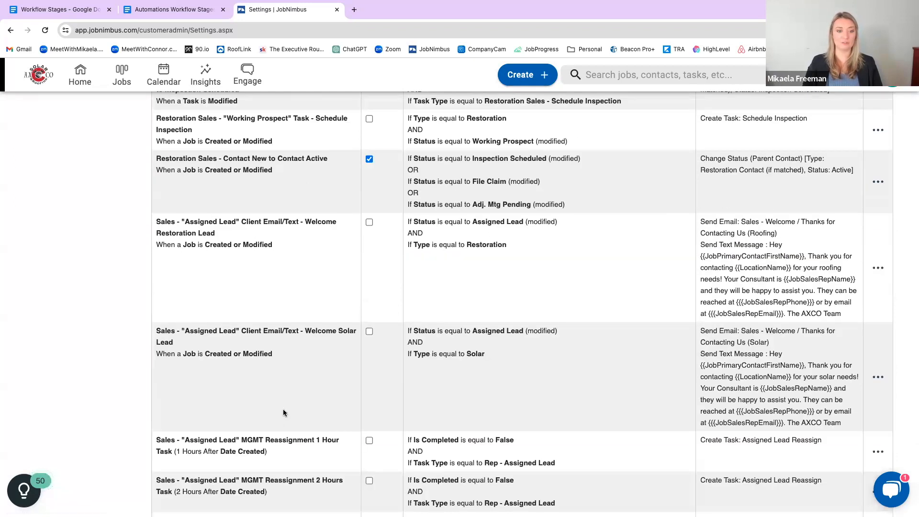
pyautogui.scroll(1, 289, 372)
pyautogui.moveTo(155, 240); pyautogui.dragTo(187, 238)
pyautogui.click(187, 238)
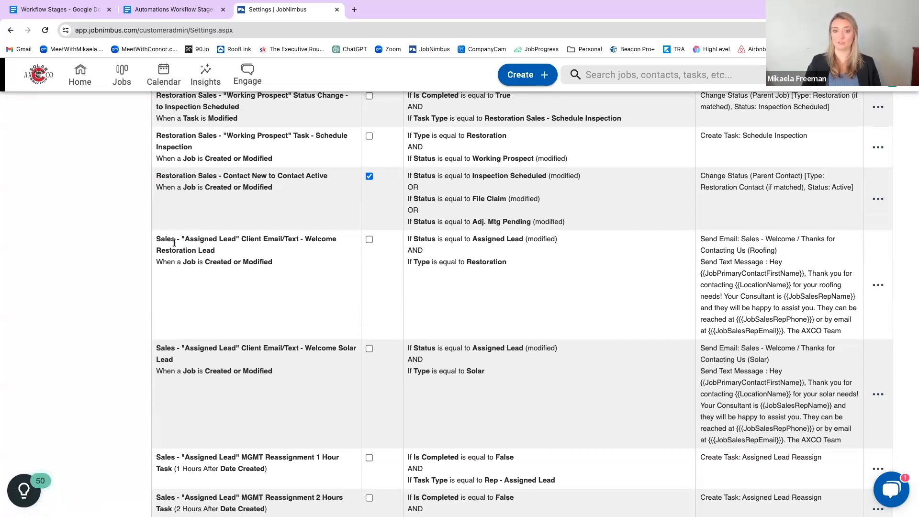
# Step: Highlight Client Text and Inspection Reminder 2 Days in the name of the Restoration Sales "Working Prospect" automation
pyautogui.scroll(8, 175, 243)
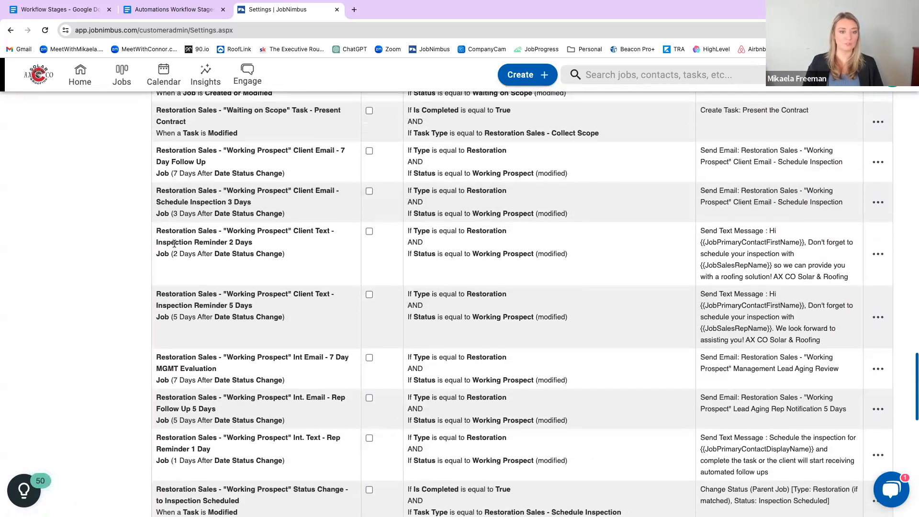
pyautogui.moveTo(155, 231); pyautogui.dragTo(331, 233)
pyautogui.click(234, 237)
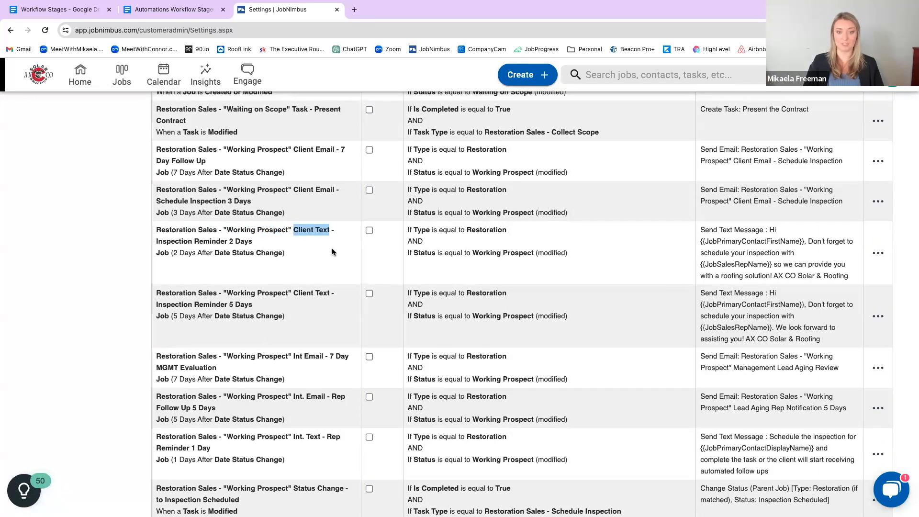
pyautogui.moveTo(264, 243); pyautogui.dragTo(156, 241)
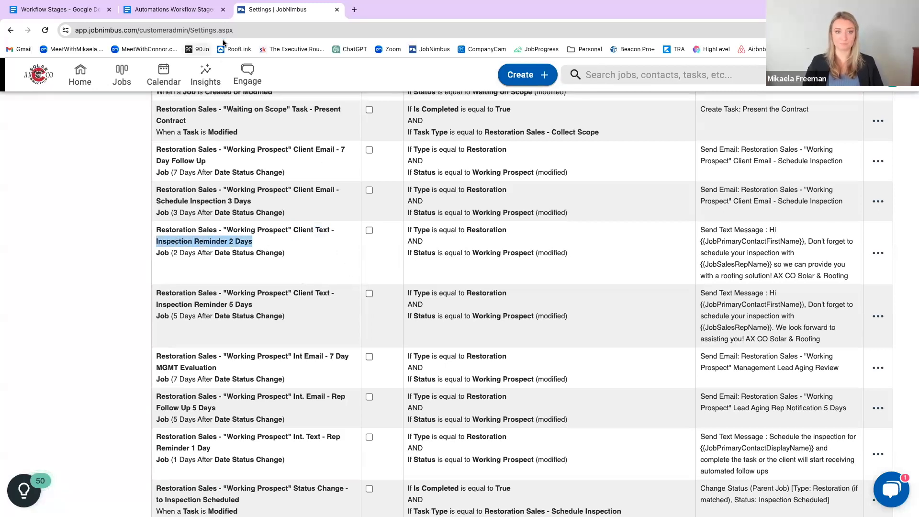
# Step: Switch to the Automations Workflow Stages document and highlight the No Damage stage with its client email bullet
pyautogui.click(175, 10)
pyautogui.scroll(-15, 419, 249)
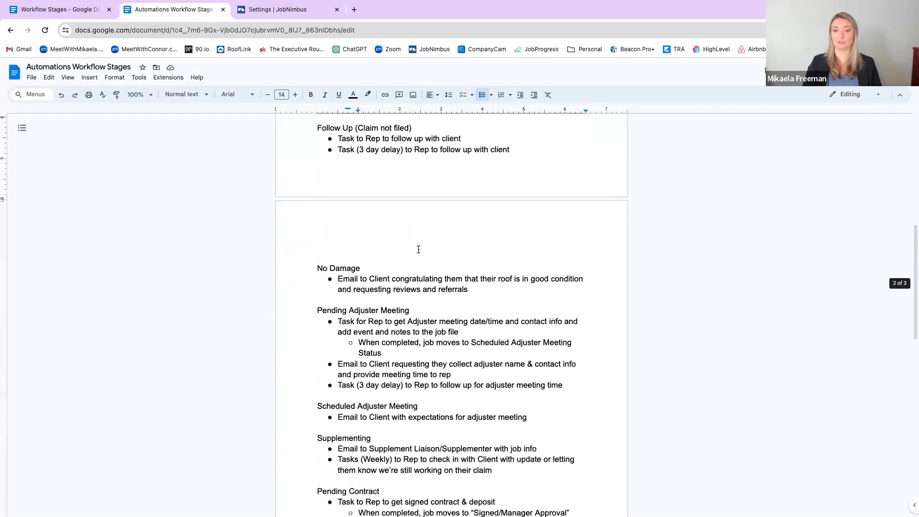
pyautogui.scroll(-2, 419, 249)
pyautogui.moveTo(326, 196); pyautogui.dragTo(485, 226)
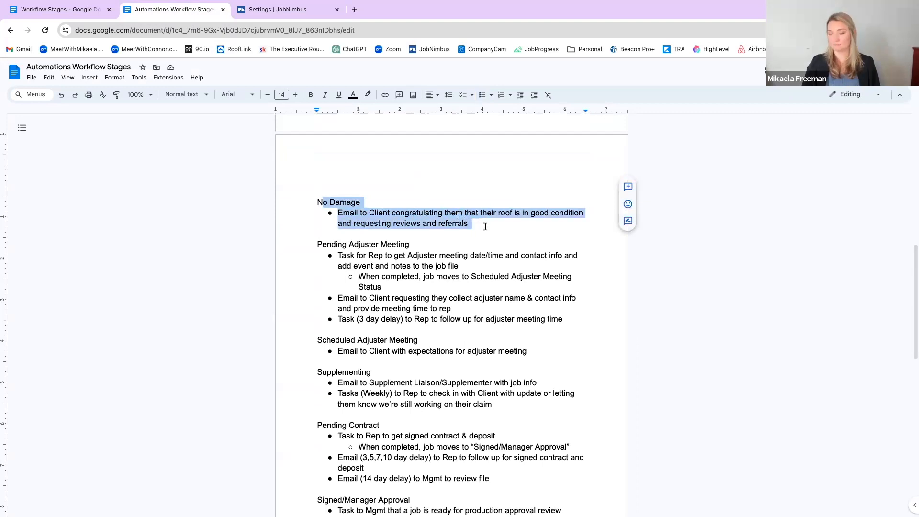
# Step: Add a bullet under the No Damage stage's client email reading Roofing Sales - “No Damage”
pyautogui.click(486, 227)
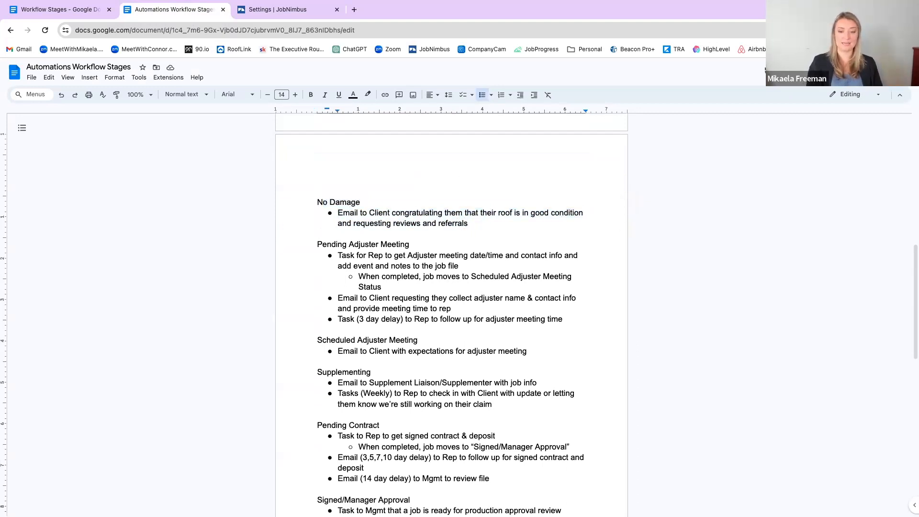
pyautogui.press('Return')
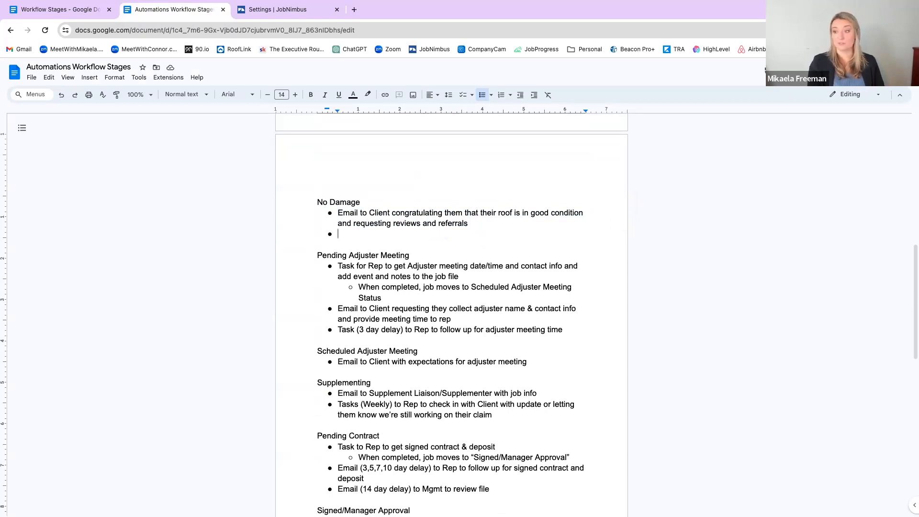
pyautogui.write('Rooing')
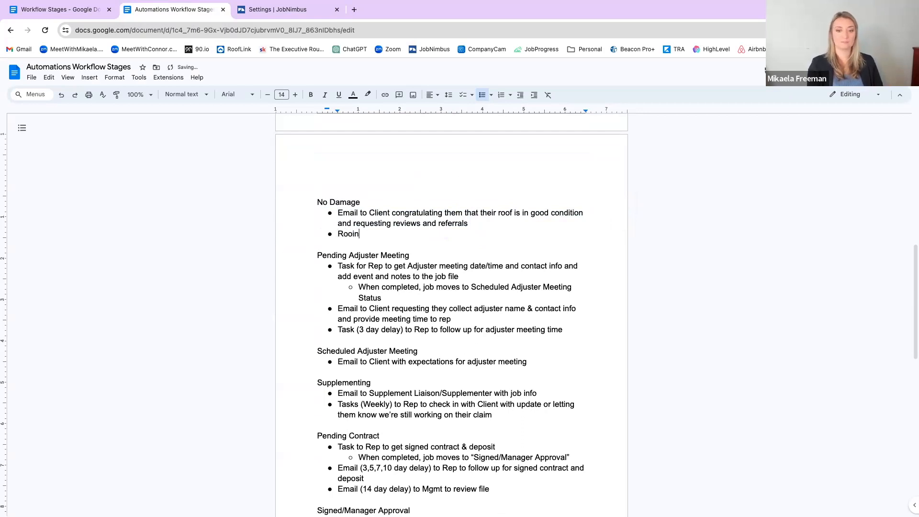
pyautogui.press('BackSpace')
pyautogui.press('BackSpace')
pyautogui.press('BackSpace')
pyautogui.write('fing ')
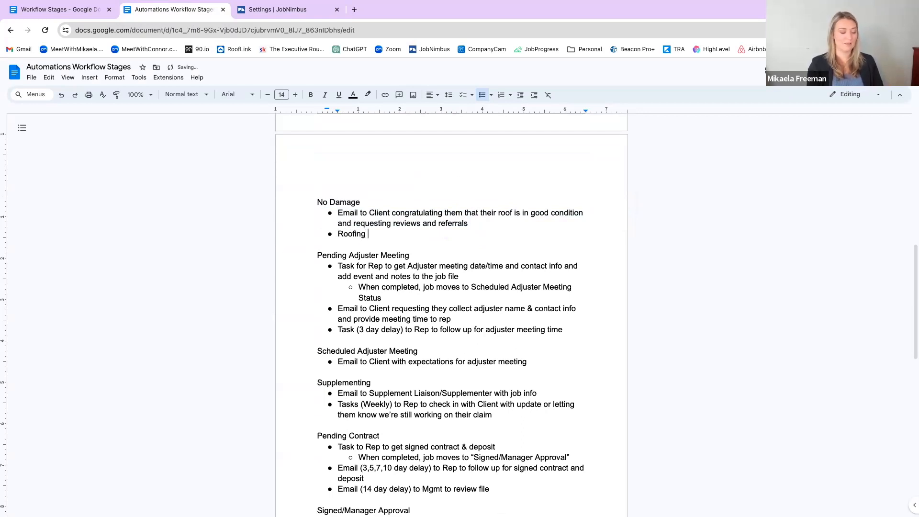
pyautogui.write('Sales')
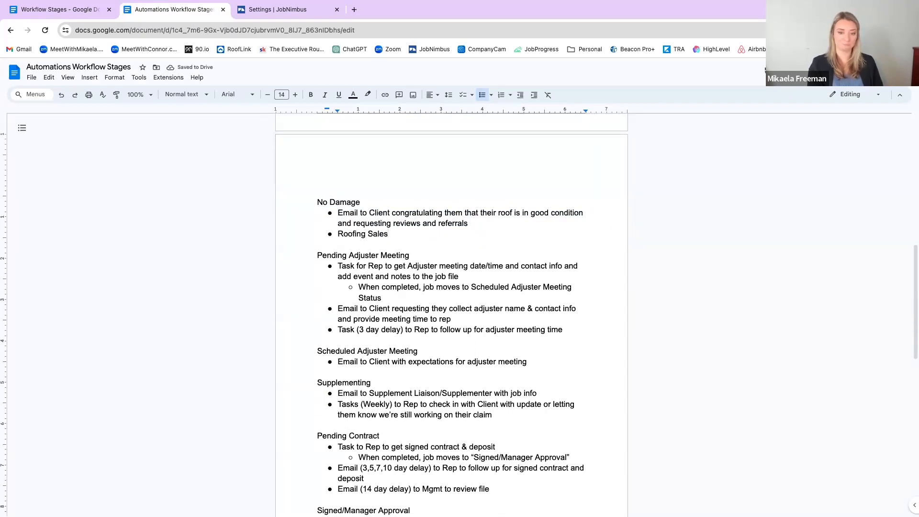
pyautogui.write(' - "')
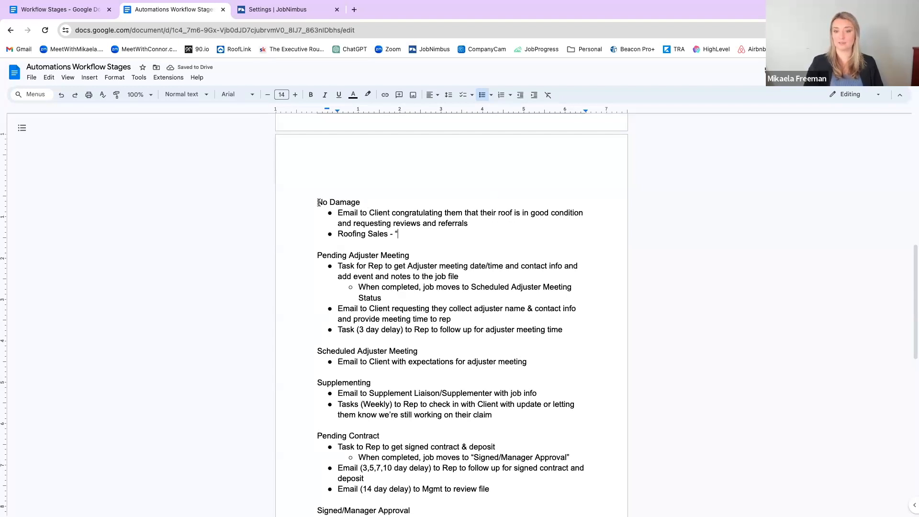
pyautogui.write('No Damage:')
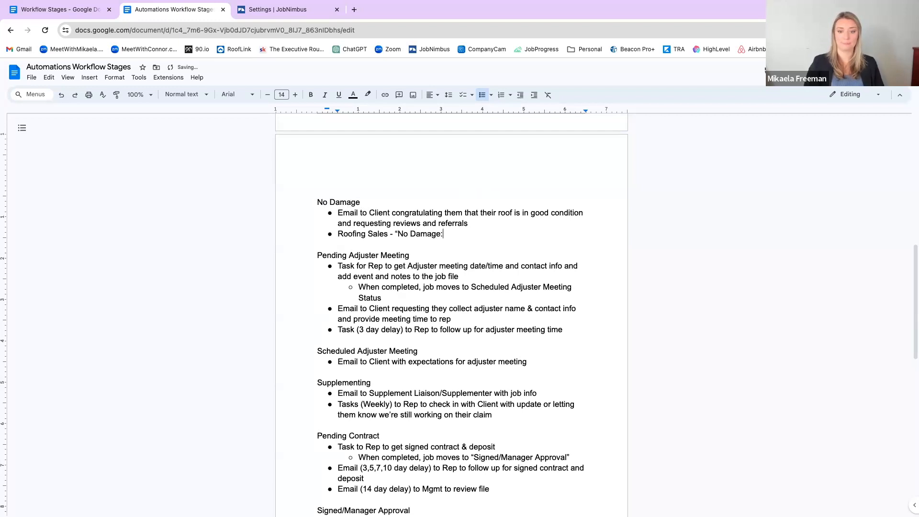
pyautogui.press('BackSpace')
pyautogui.write('” ')
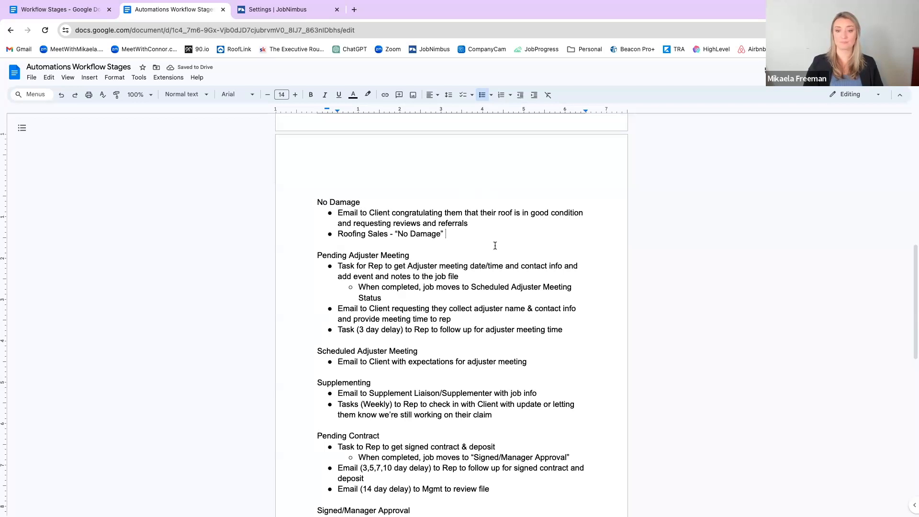
# Step: Append the action type Client Email after the quoted status in the new No Damage bullet
pyautogui.write('EMail')
pyautogui.press('BackSpace')
pyautogui.press('BackSpace')
pyautogui.press('BackSpace')
pyautogui.press('BackSpace')
pyautogui.write('mail')
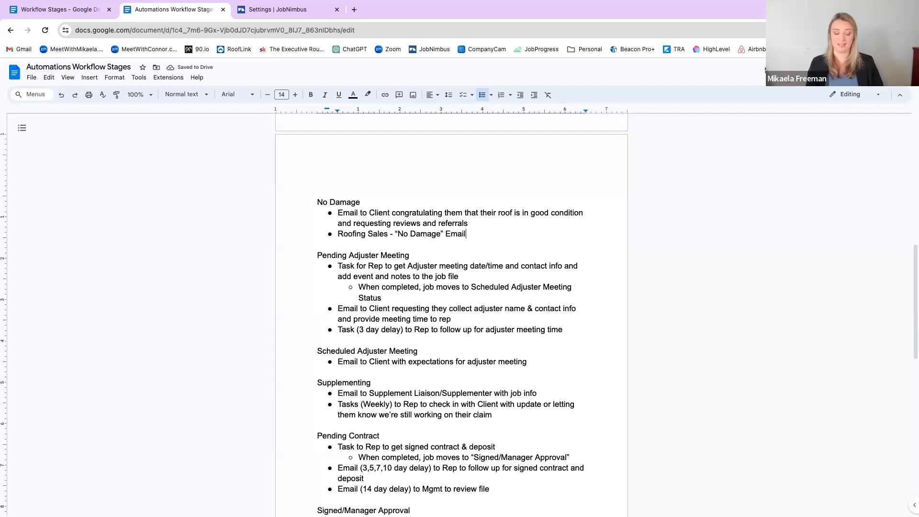
pyautogui.press('BackSpace')
pyautogui.press('BackSpace')
pyautogui.press('BackSpace')
pyautogui.press('BackSpace')
pyautogui.press('BackSpace')
pyautogui.write('Client Email')
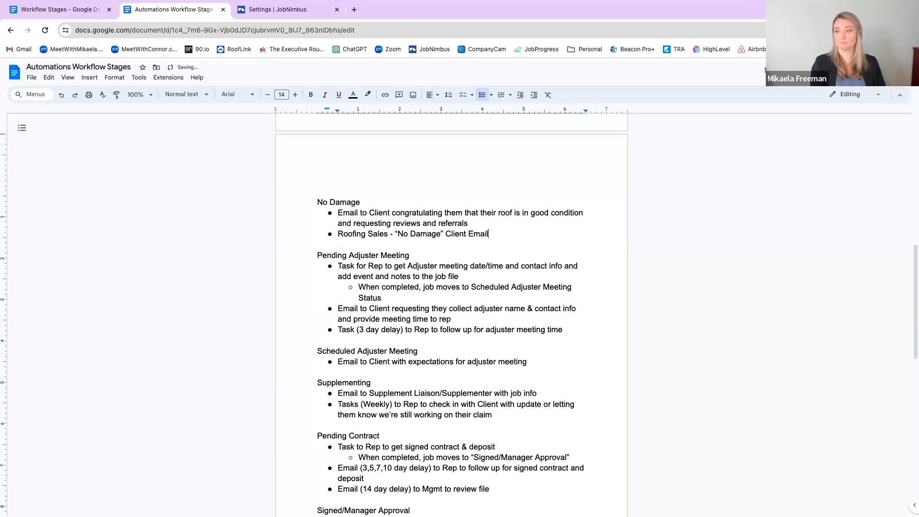
# Step: Finish the automation name in the new bullet with the description - No Damage Client Email Congrats
pyautogui.write(' -')
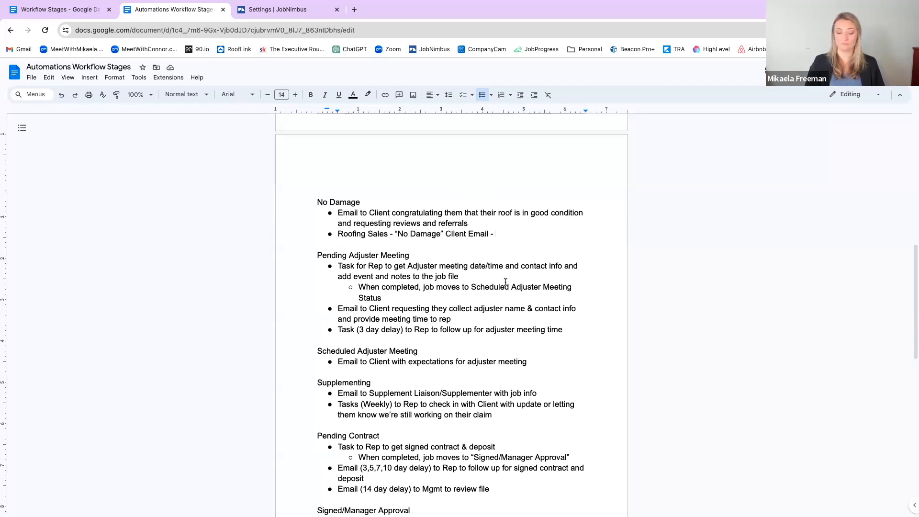
pyautogui.write('No D')
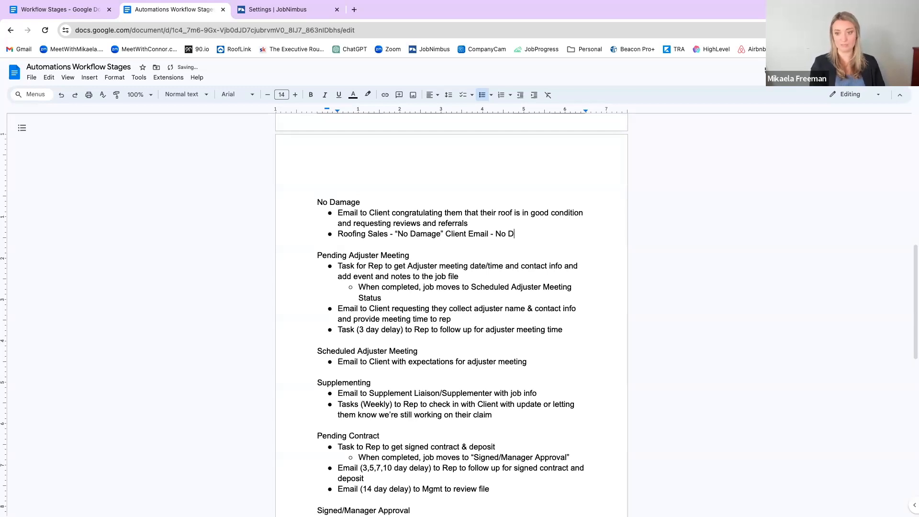
pyautogui.write('amage Client Email')
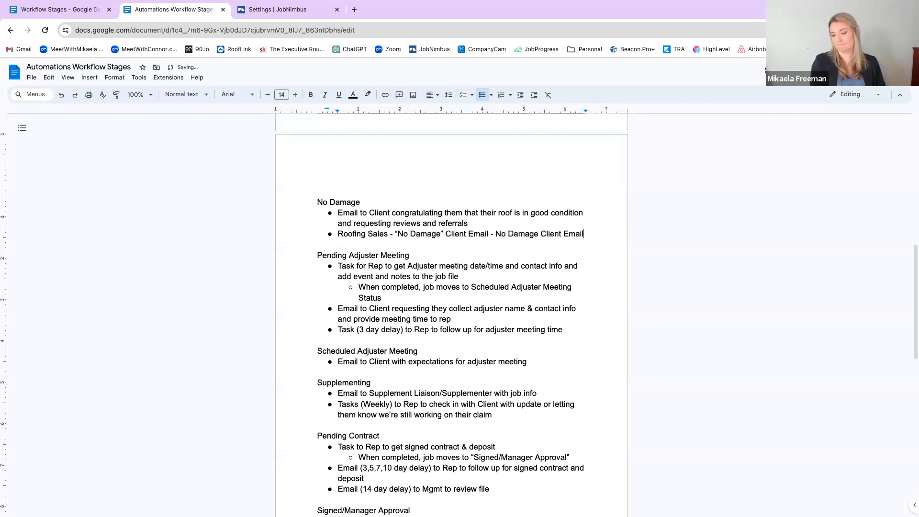
pyautogui.write(' Congrats')
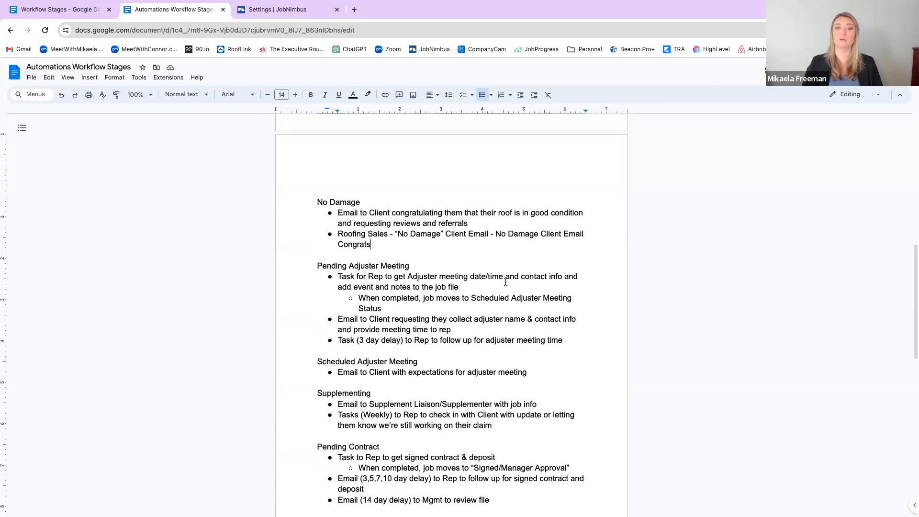
# Step: Highlight Roofing Sales and “No Damage” in the new automation name, and return to the JobNimbus automation list
pyautogui.moveTo(337, 234); pyautogui.dragTo(446, 233)
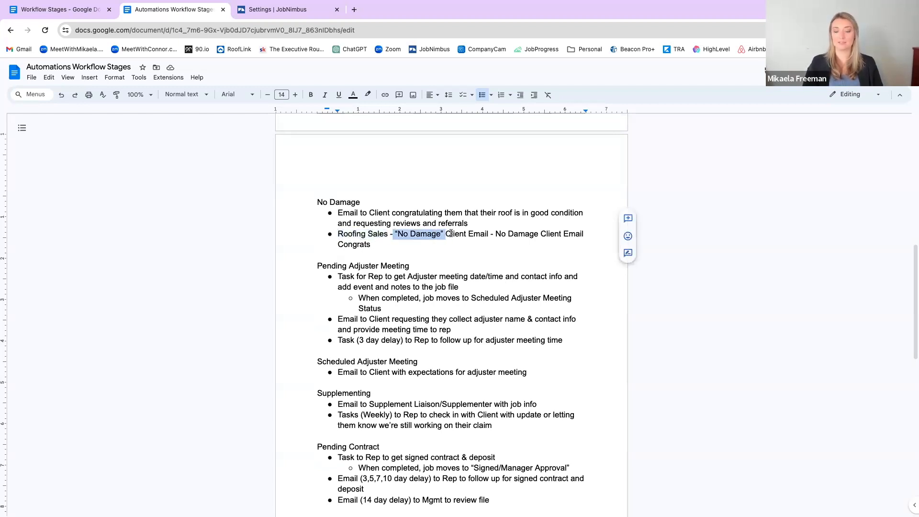
pyautogui.click(451, 234)
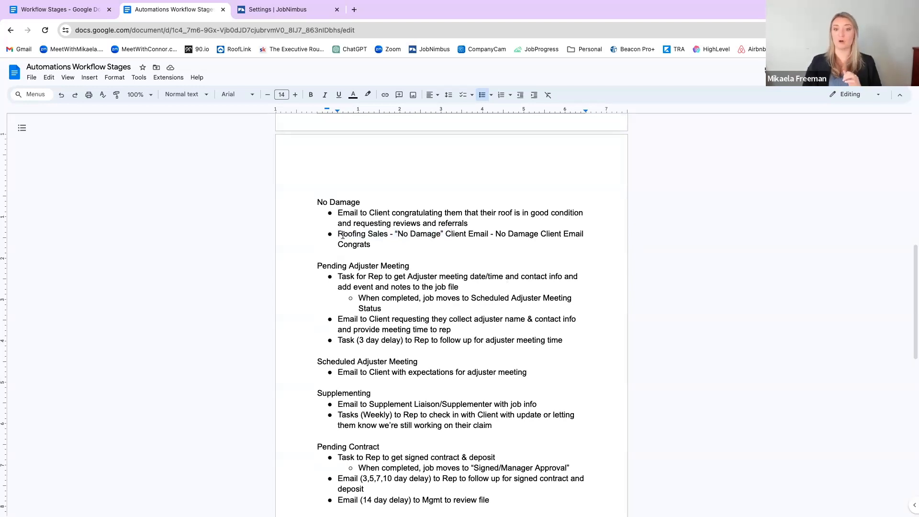
pyautogui.moveTo(339, 233); pyautogui.dragTo(388, 234)
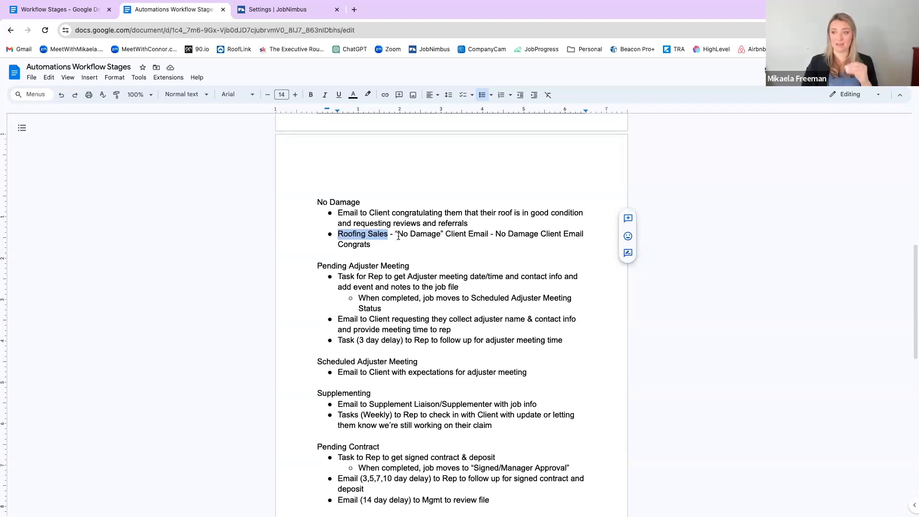
pyautogui.moveTo(395, 234); pyautogui.dragTo(444, 234)
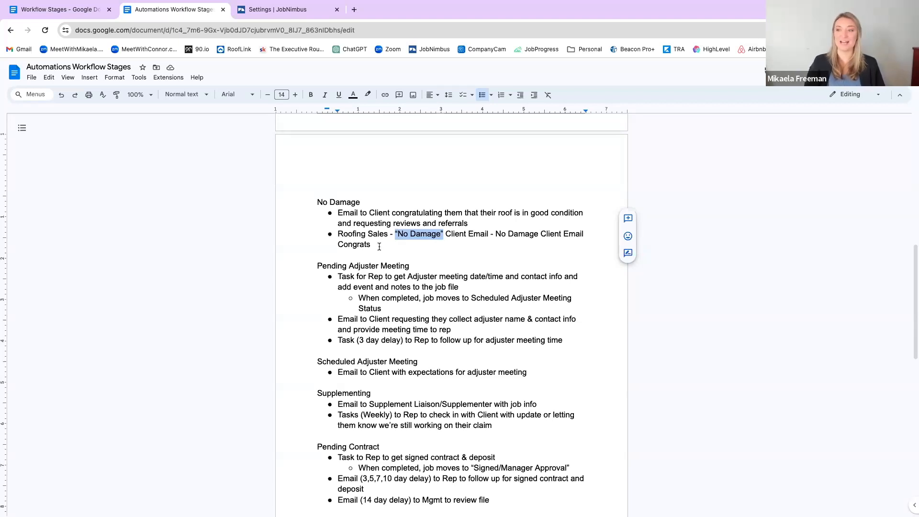
pyautogui.click(261, 10)
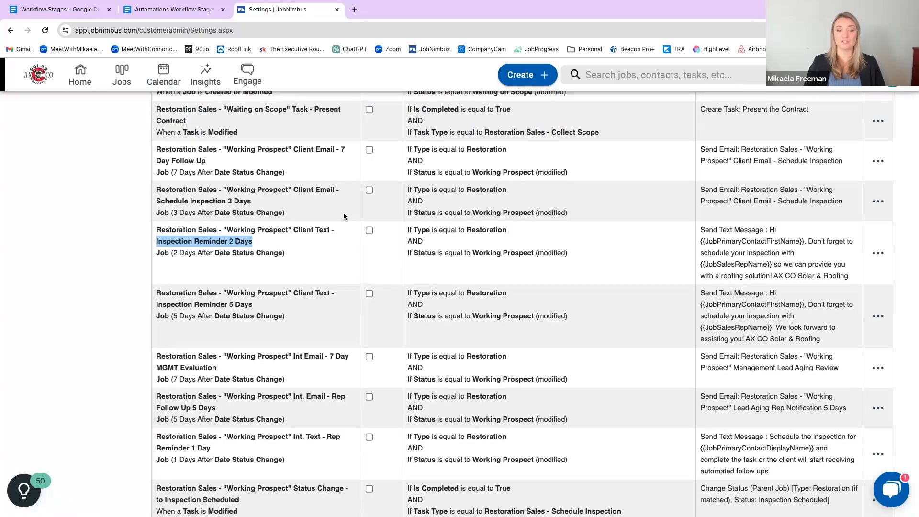
# Step: Search the automation list for Waiting on Scope and review the matching automations' names, conditions and actions
pyautogui.scroll(2, 342, 208)
pyautogui.scroll(1, 340, 204)
pyautogui.click(351, 258)
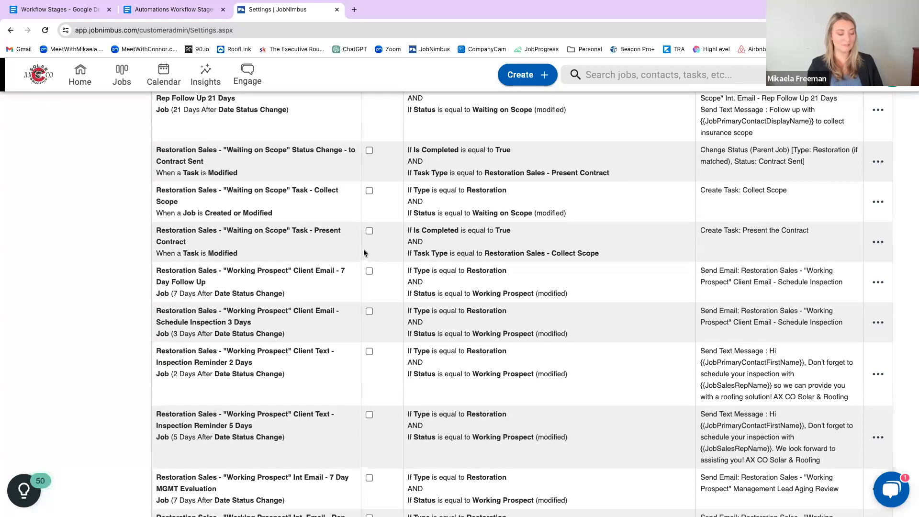
pyautogui.hotkey('ctrl', 'f')
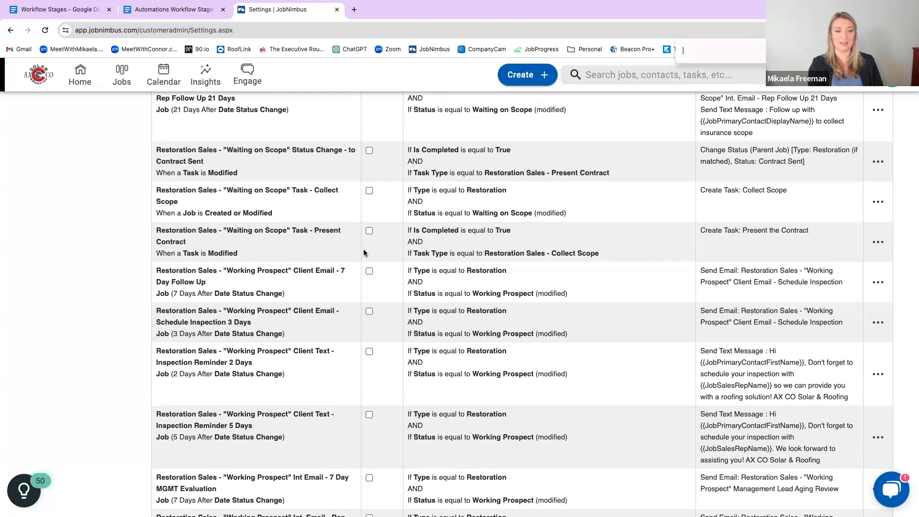
pyautogui.write('Waiting on Sop')
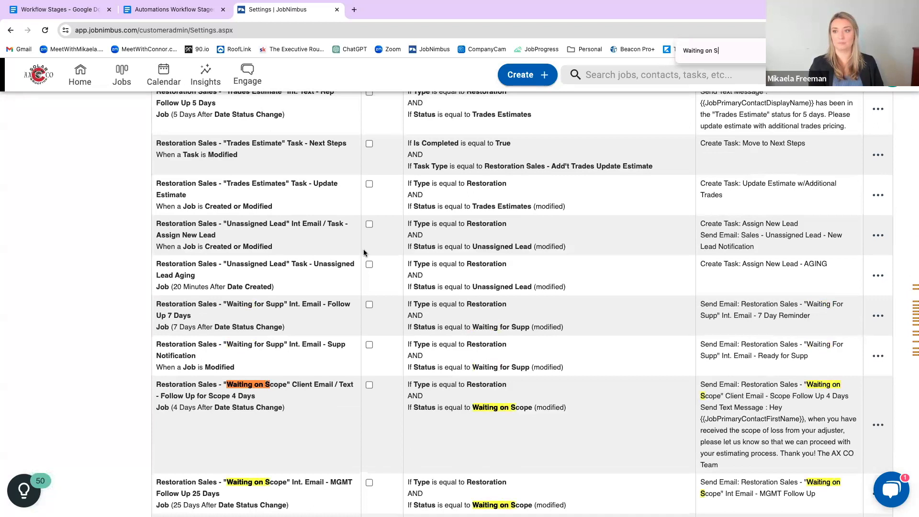
pyautogui.press('BackSpace')
pyautogui.press('BackSpace')
pyautogui.write('cope')
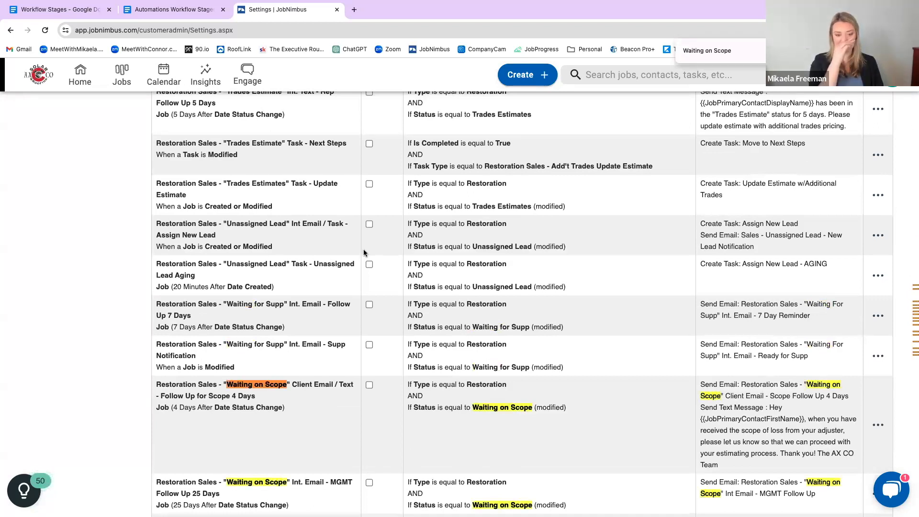
pyautogui.scroll(-3, 490, 417)
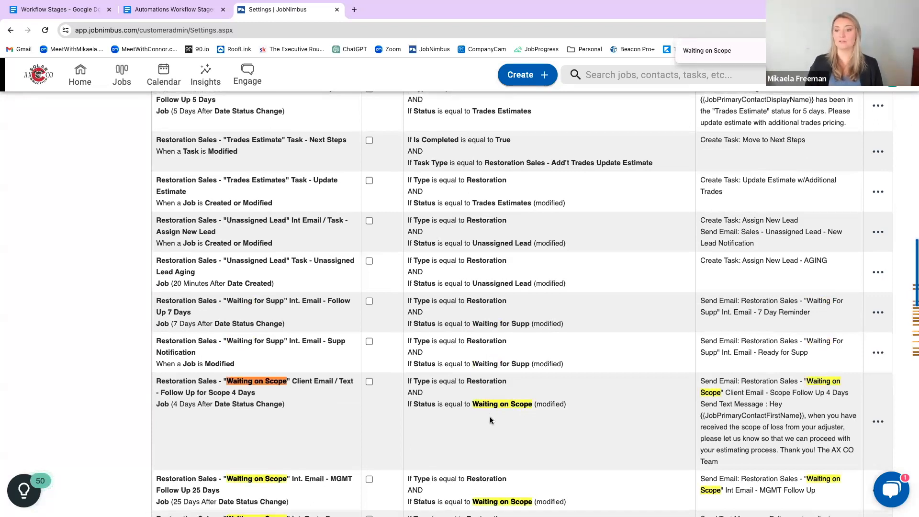
pyautogui.scroll(-4, 490, 417)
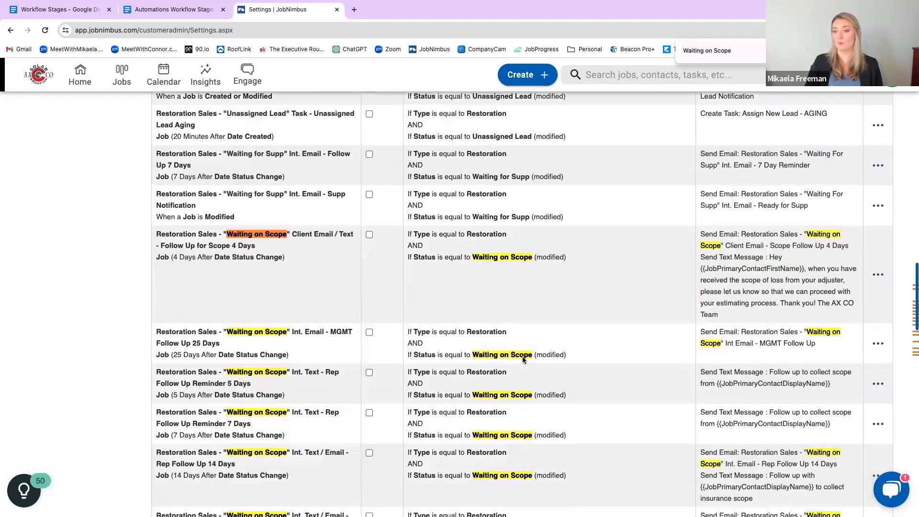
pyautogui.scroll(-1, 490, 356)
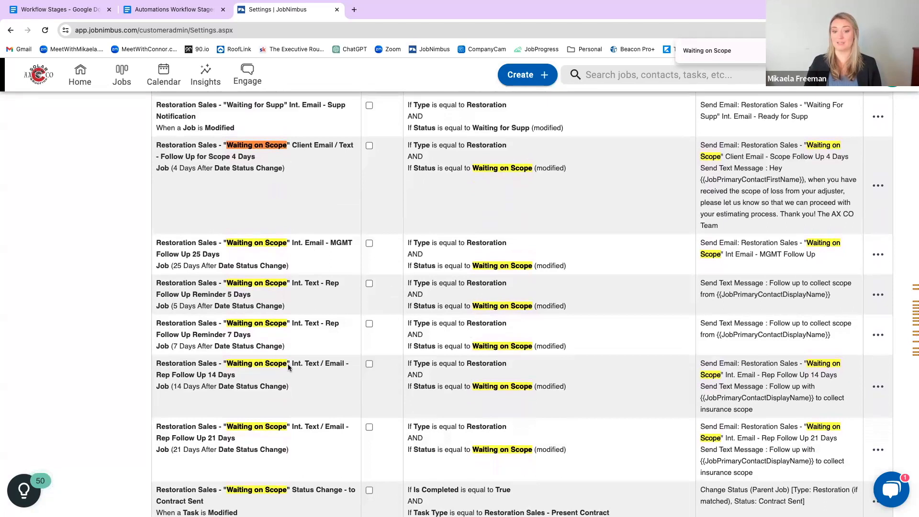
pyautogui.scroll(1, 304, 484)
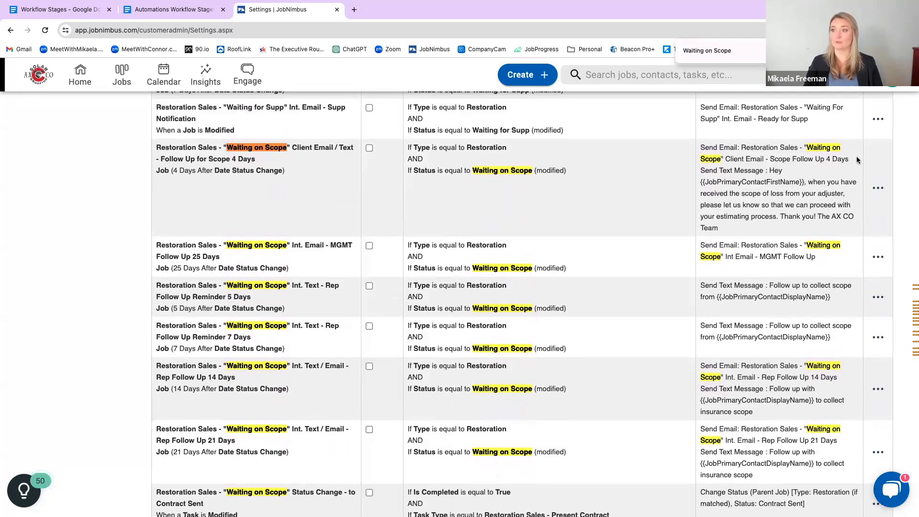
pyautogui.press('Escape')
# Step: Open the Templates settings, find the Waiting on Scope email templates, and examine how their names follow the naming convention
pyautogui.scroll(10, 483, 215)
pyautogui.scroll(10, 475, 241)
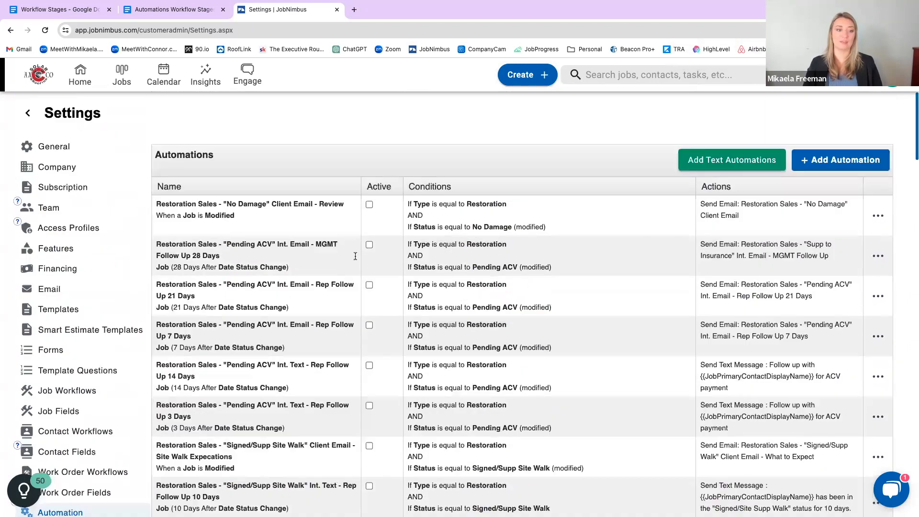
pyautogui.click(49, 310)
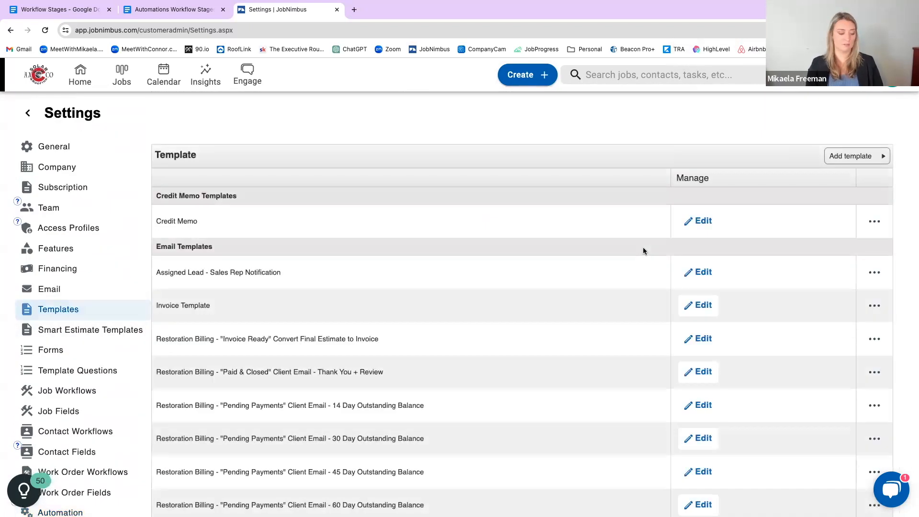
pyautogui.hotkey('ctrl', 'f')
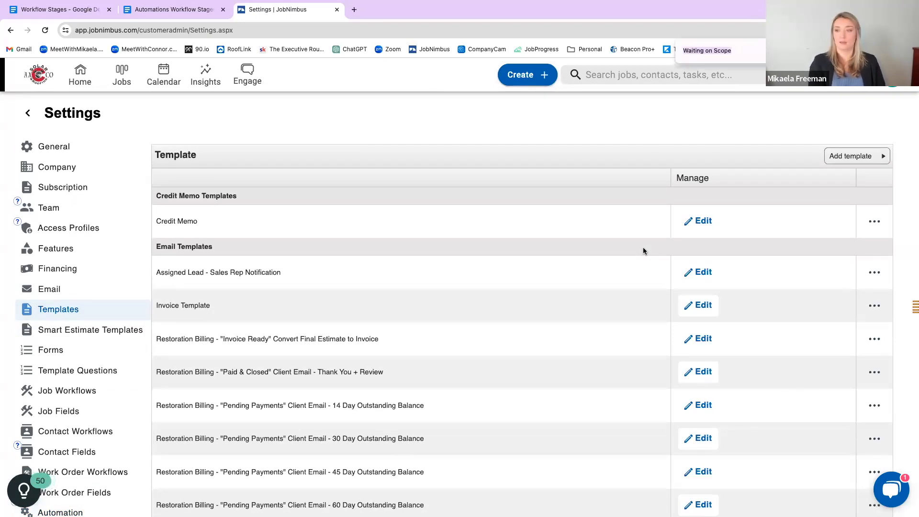
pyautogui.press('Return')
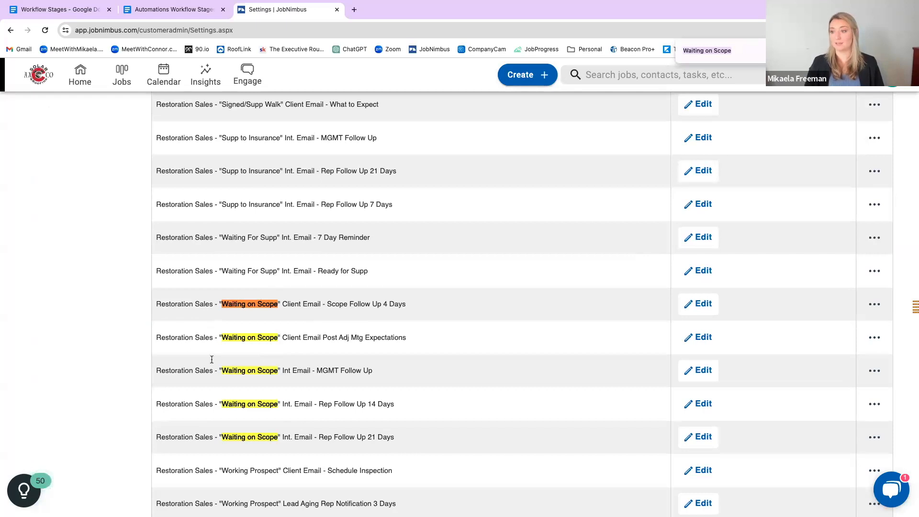
pyautogui.scroll(-1, 431, 343)
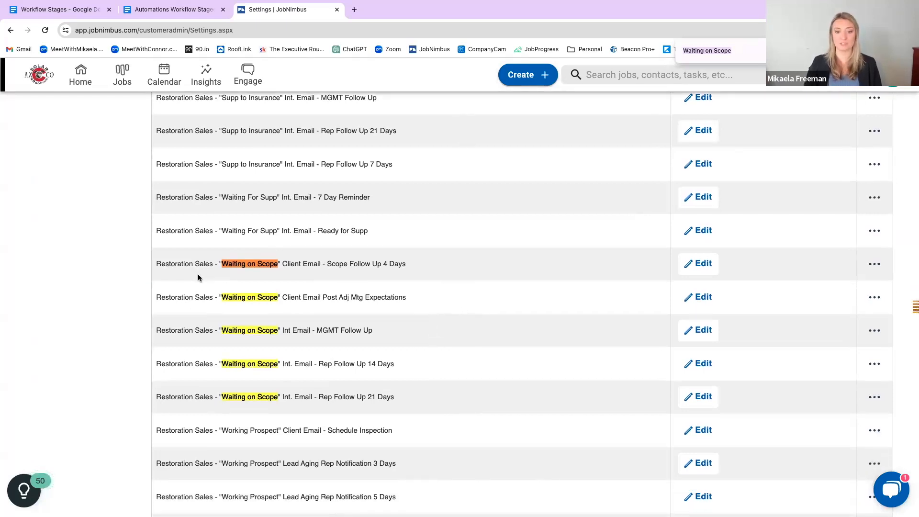
pyautogui.scroll(1, 237, 272)
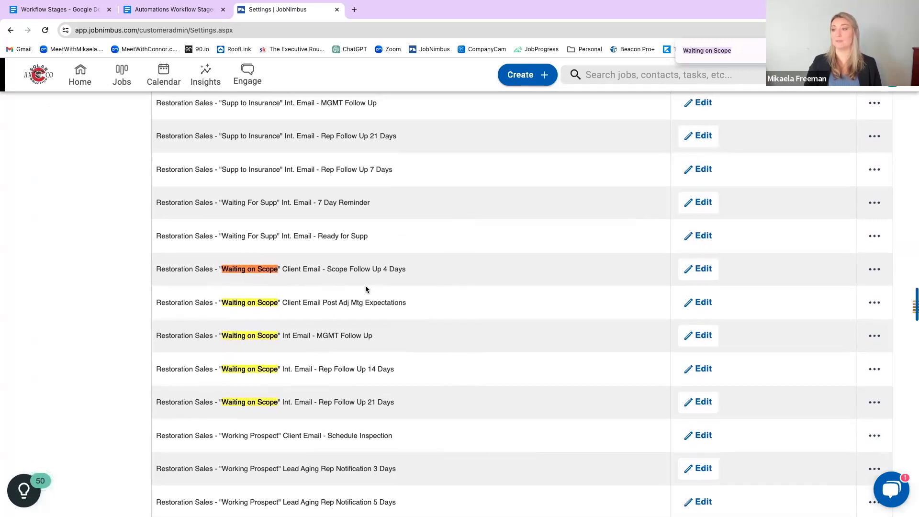
pyautogui.scroll(-1, 365, 286)
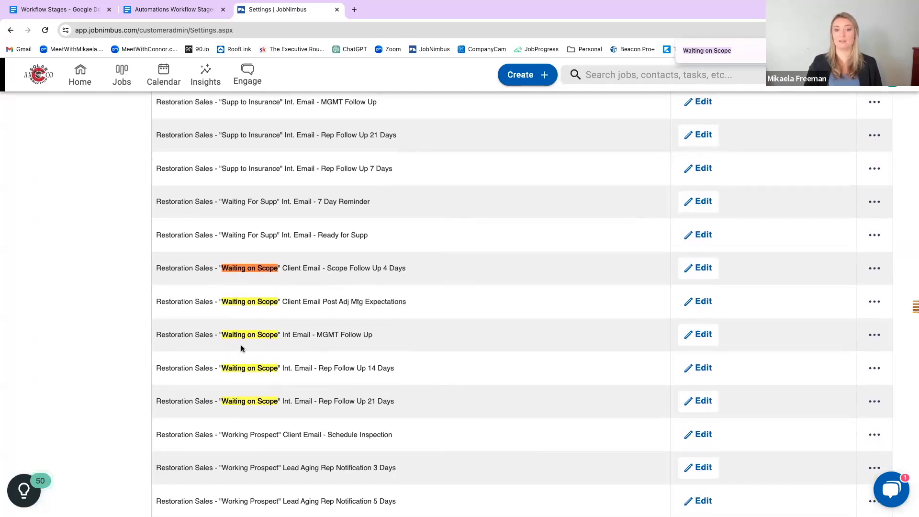
pyautogui.scroll(1, 352, 349)
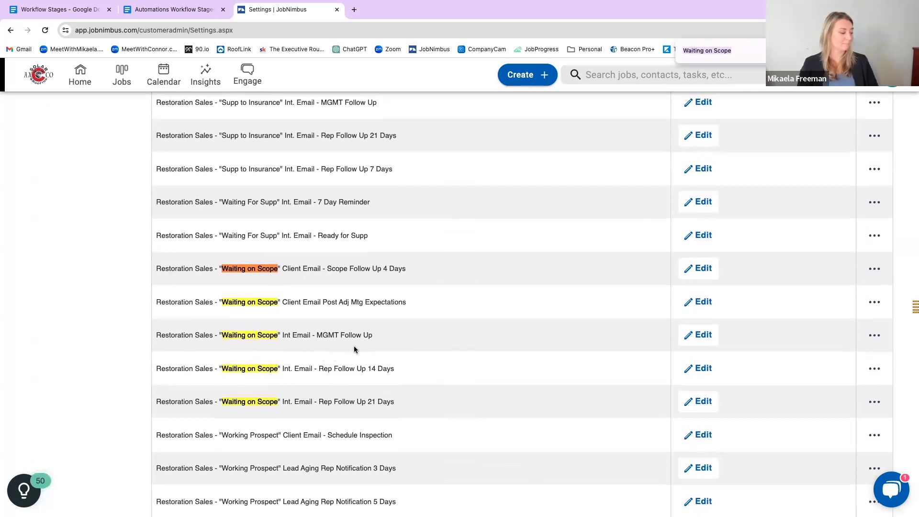